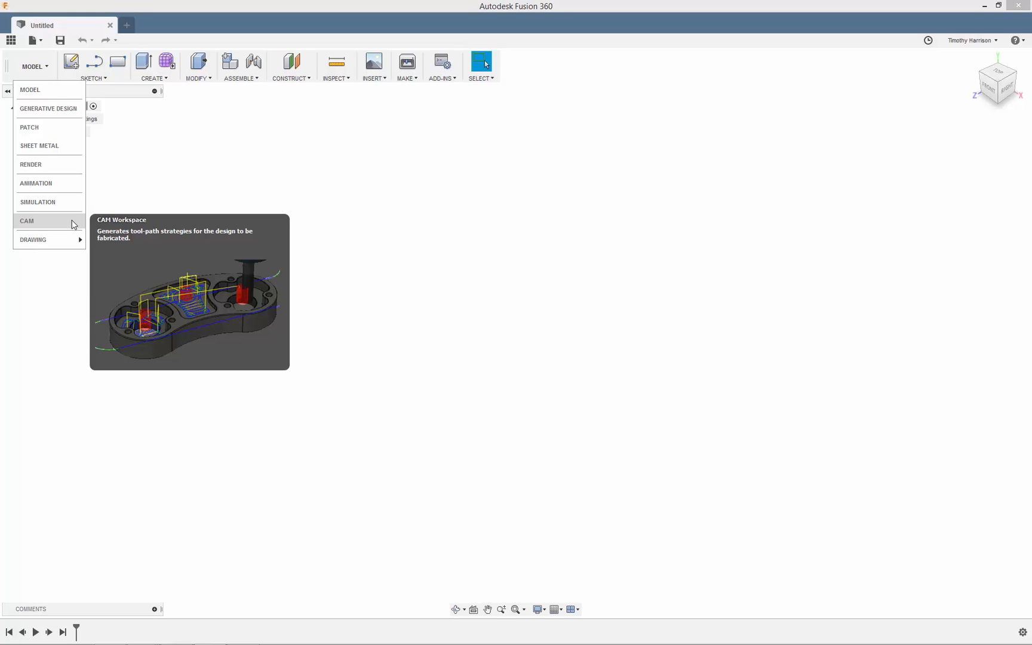
{"action": "mouse_move", "coordinate": [74, 241]}
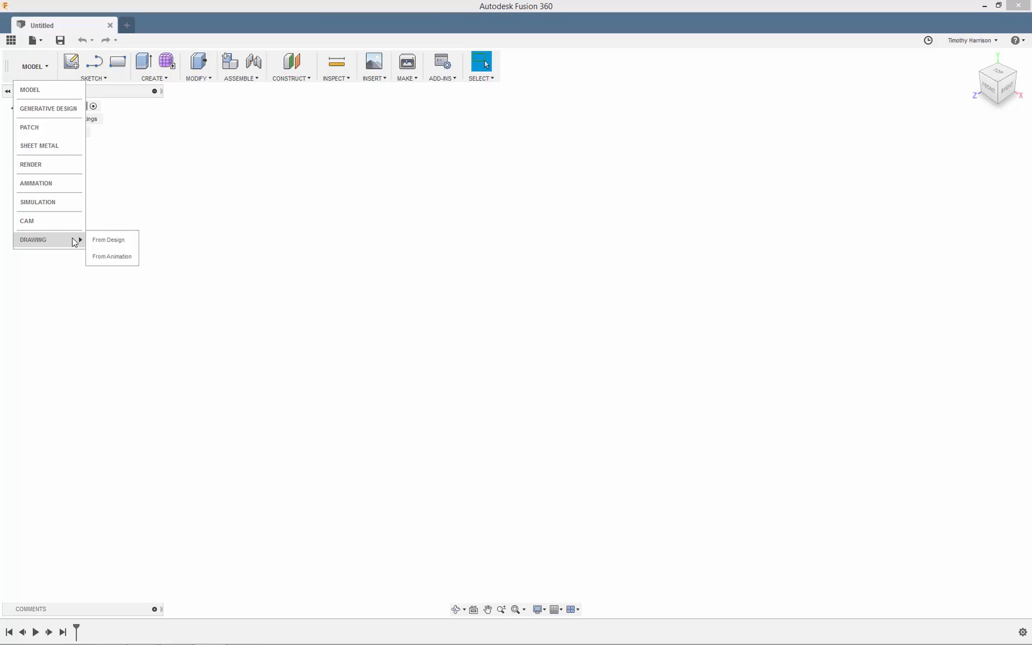
Create a new project named "i GETIT LIVE" in the project list
{"action": "left_click", "coordinate": [12, 41]}
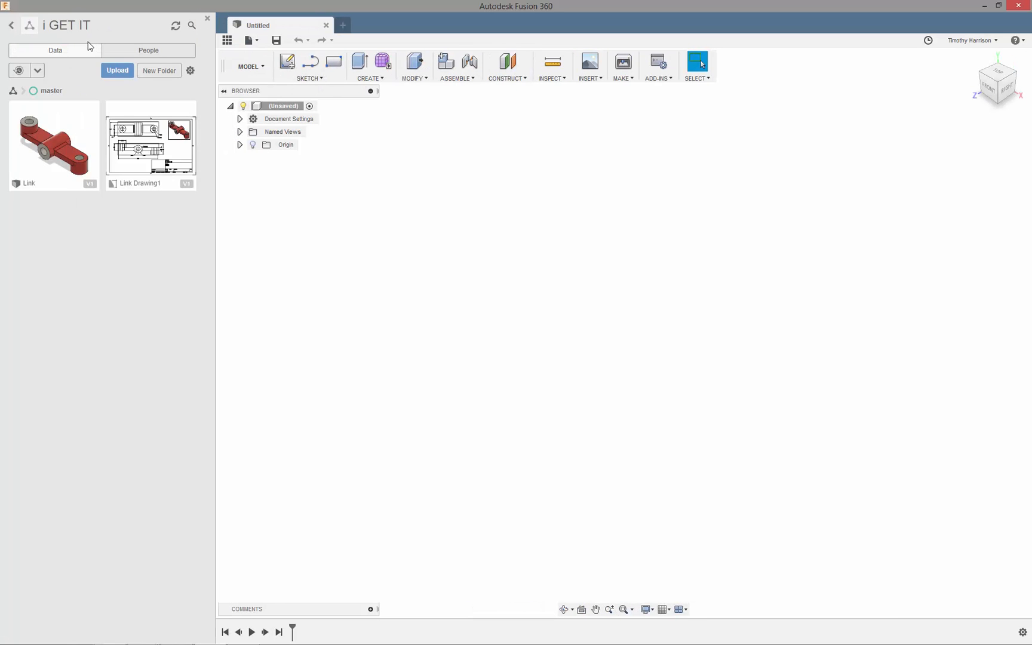
{"action": "left_click", "coordinate": [11, 26]}
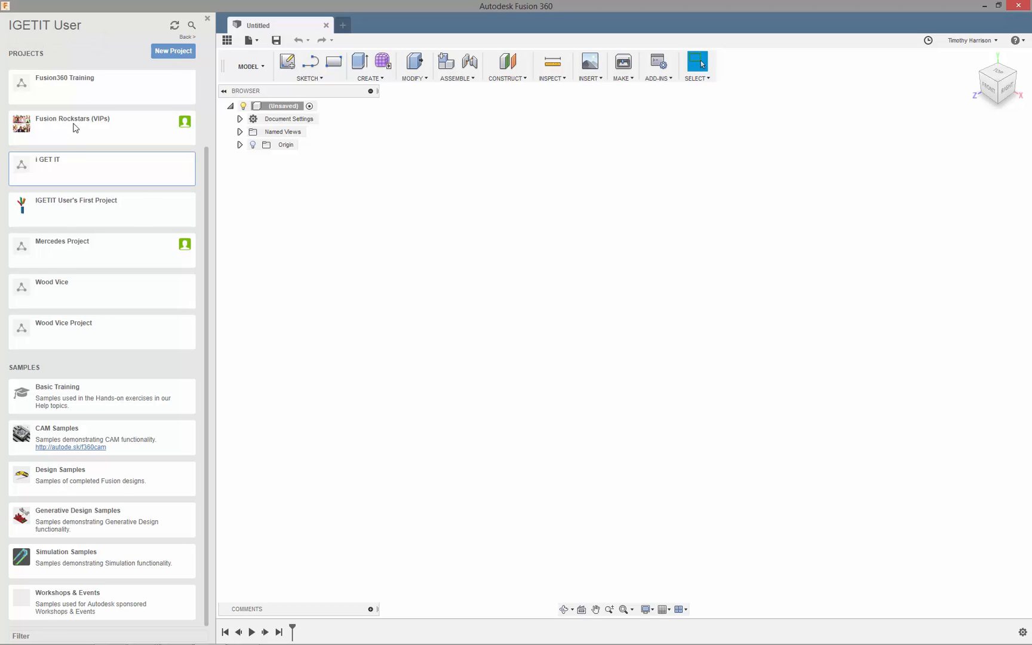
{"action": "mouse_move", "coordinate": [98, 165]}
{"action": "left_click", "coordinate": [168, 52]}
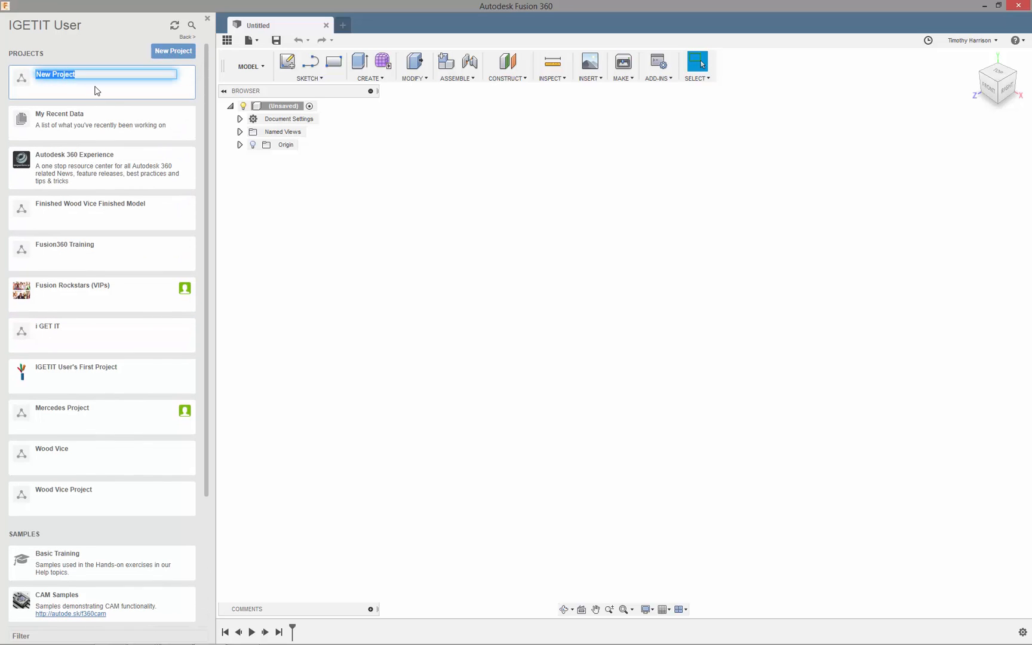
{"action": "type", "text": "i"}
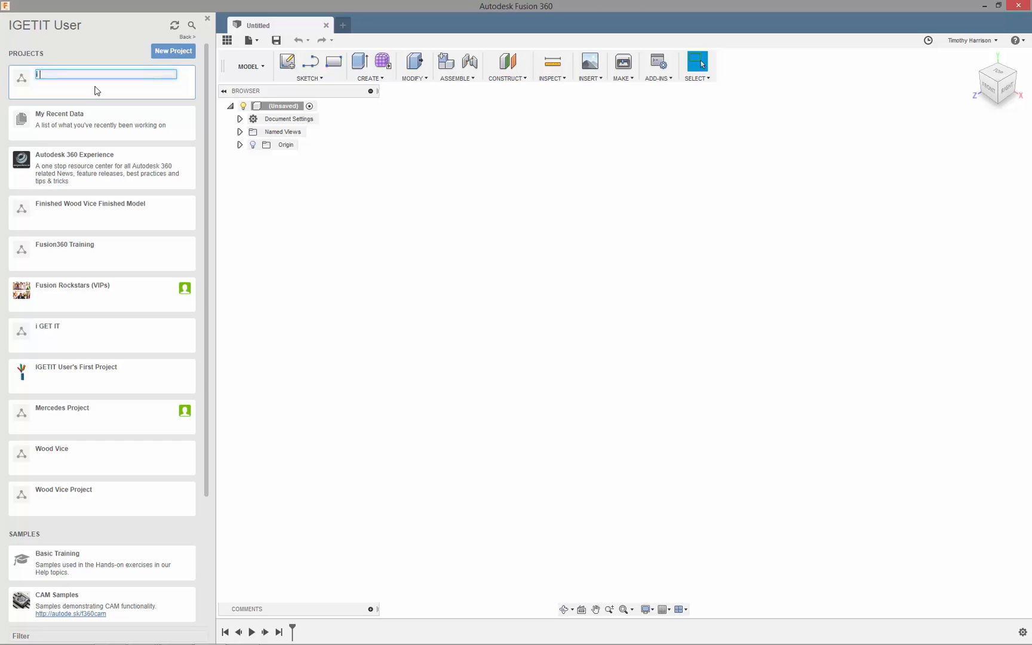
{"action": "type", "text": " GEIT"}
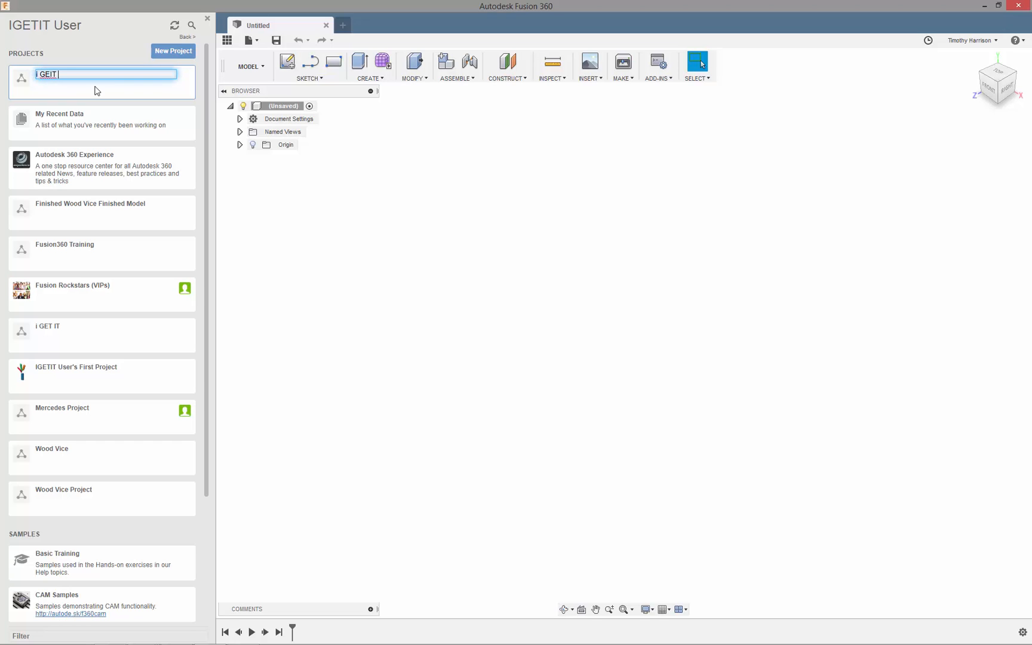
{"action": "key", "text": "BackSpace"}
{"action": "key", "text": "BackSpace"}
{"action": "key", "text": "BackSpace"}
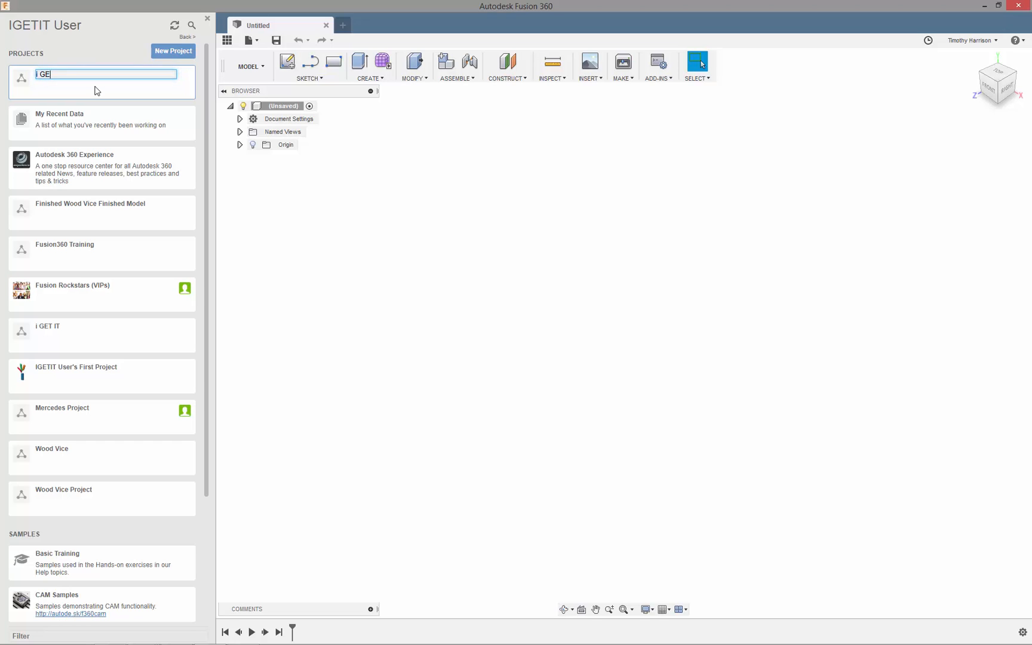
{"action": "type", "text": "TIT U"}
{"action": "type", "text": "IVE"}
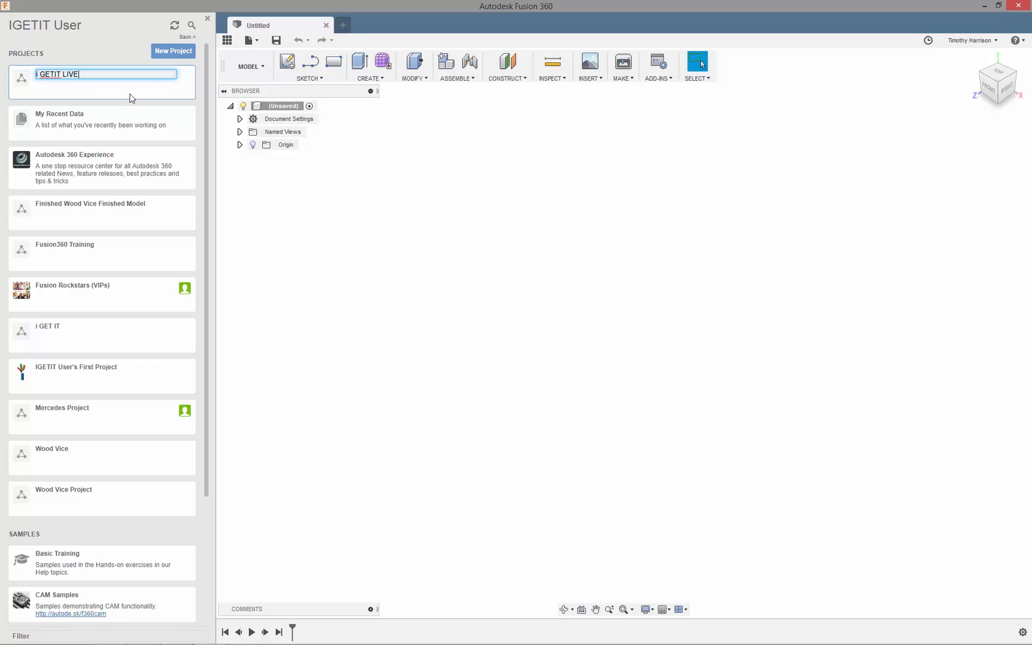
{"action": "key", "text": "Return"}
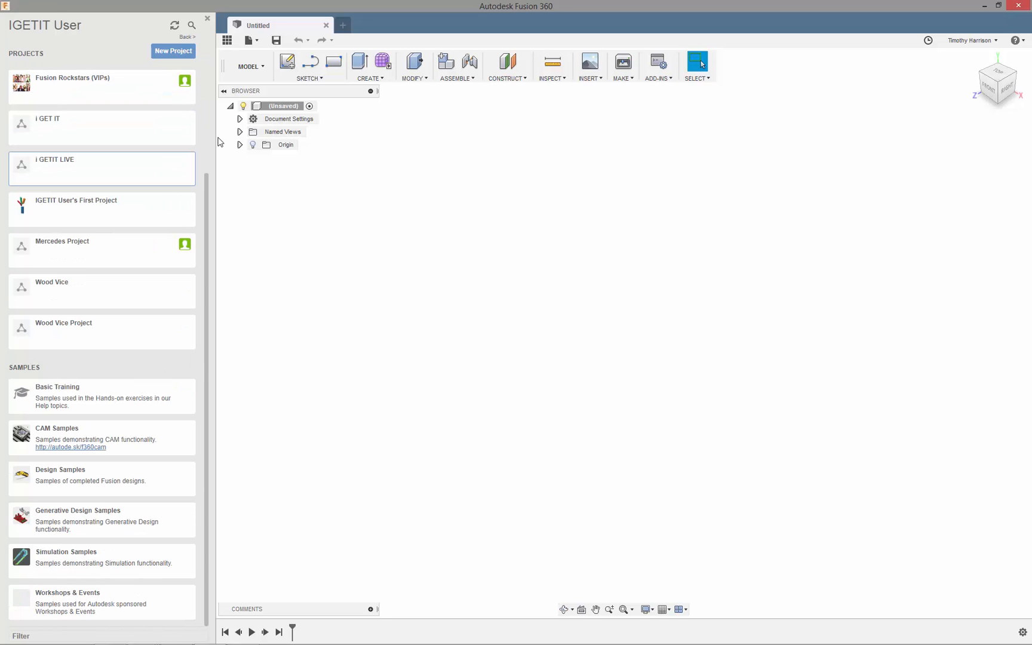
Look through the i GETIT LIVE project, then the Wood Vice Project's Design folder and its member list
{"action": "left_click", "coordinate": [70, 176]}
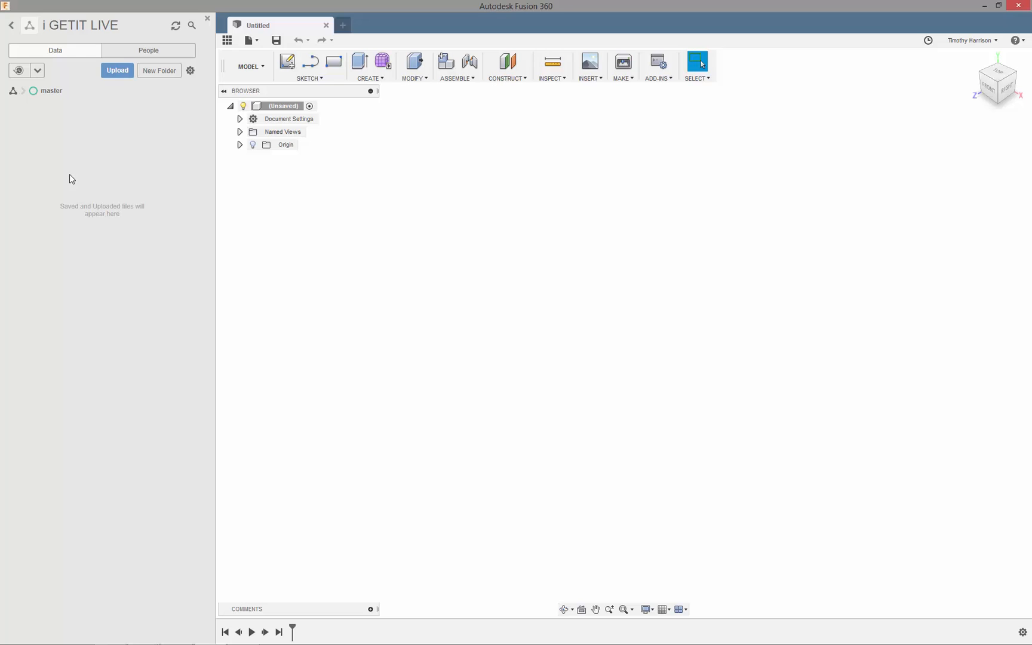
{"action": "left_click", "coordinate": [12, 26]}
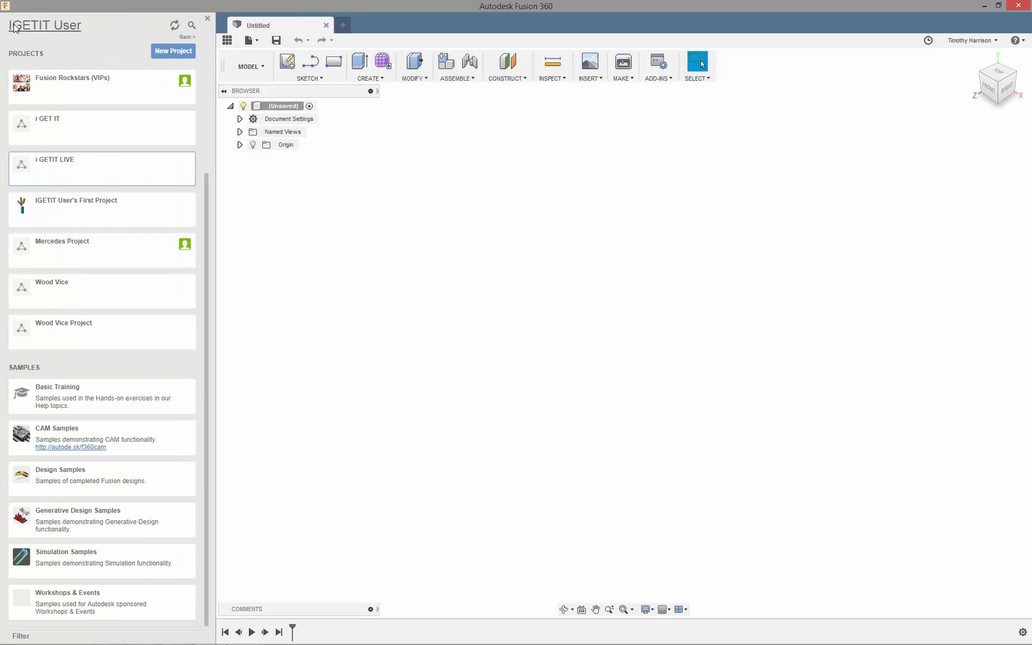
{"action": "left_click", "coordinate": [84, 333]}
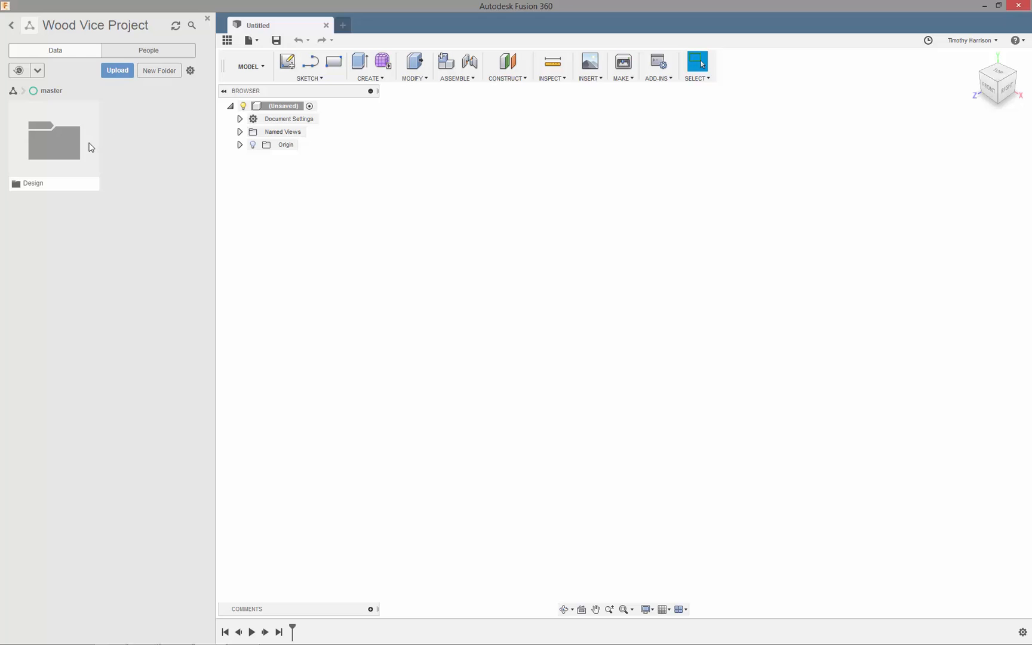
{"action": "double_click", "coordinate": [67, 145]}
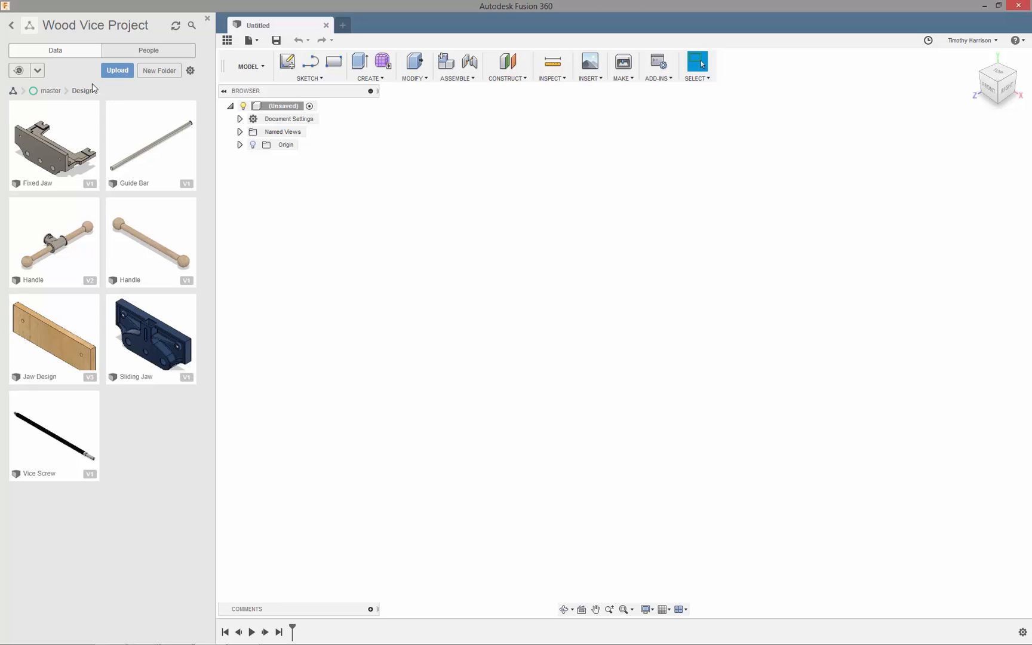
{"action": "left_click", "coordinate": [143, 53]}
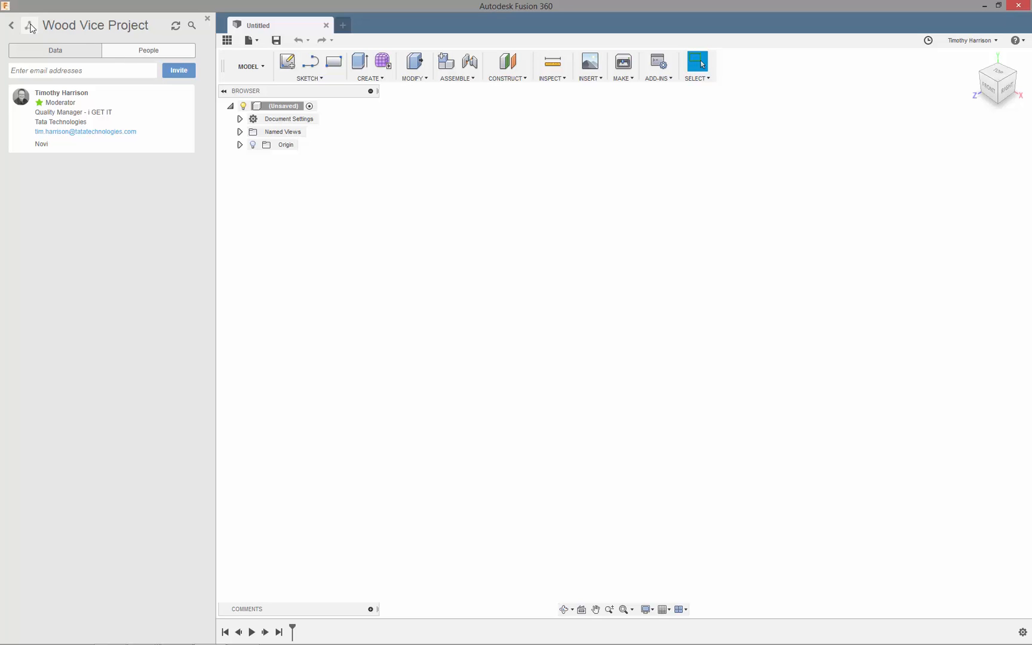
{"action": "left_click", "coordinate": [11, 25]}
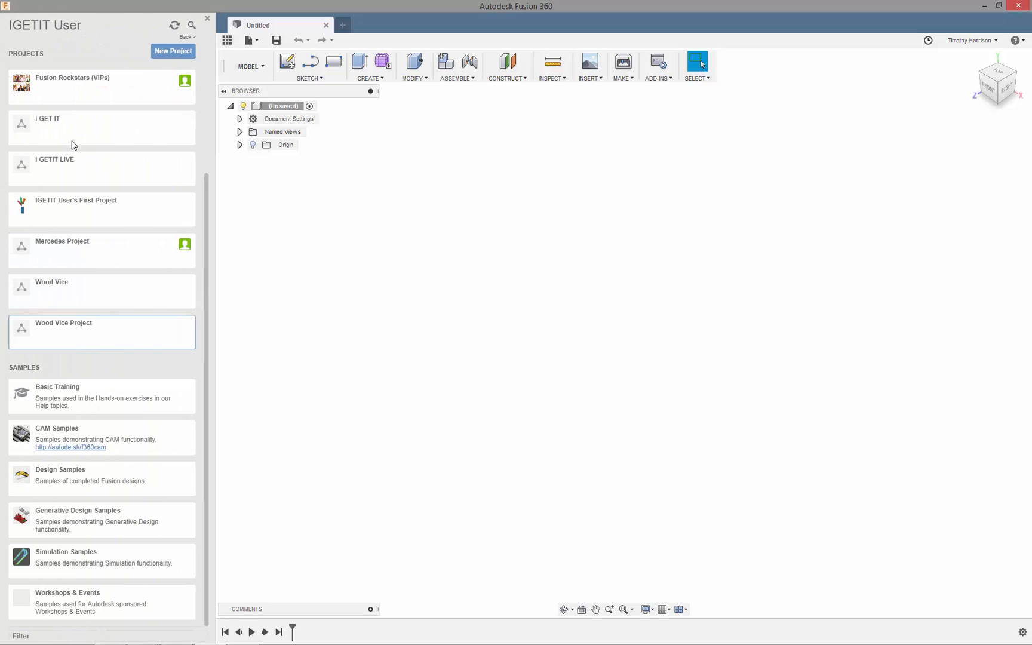
Open the i GETIT LIVE project and close the project data view
{"action": "left_click", "coordinate": [60, 171]}
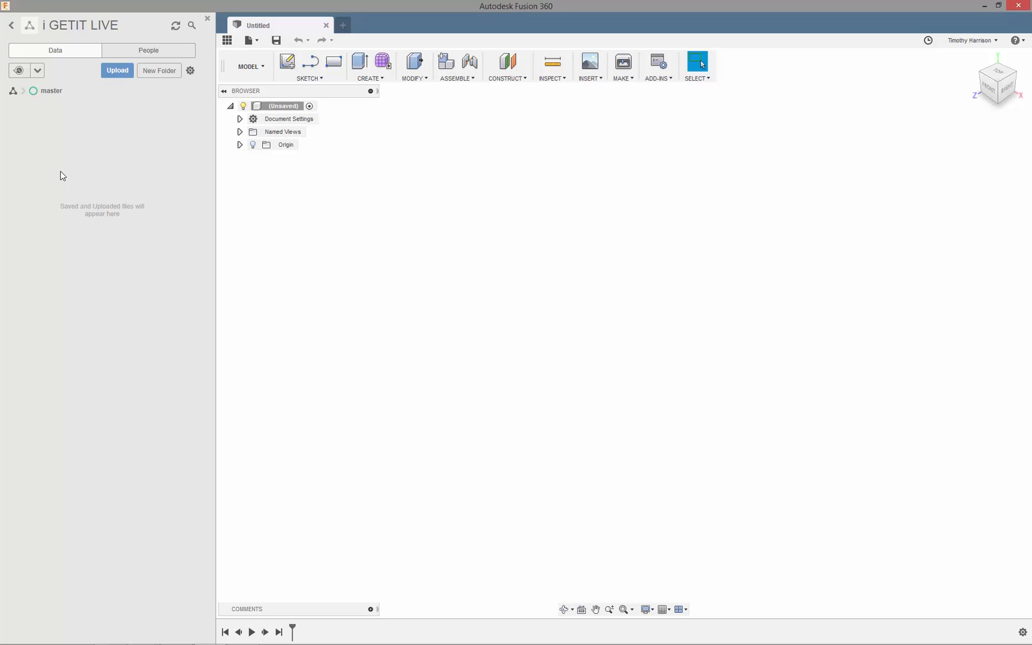
{"action": "left_click", "coordinate": [208, 20]}
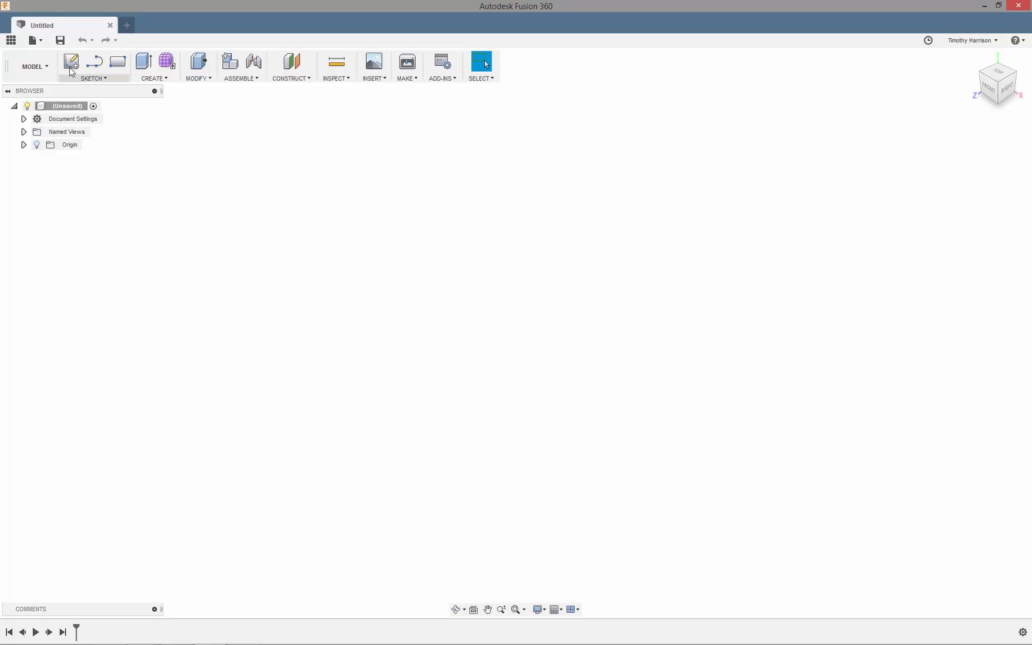
Create a new sketch on the horizontal XZ origin plane
{"action": "left_click", "coordinate": [99, 80]}
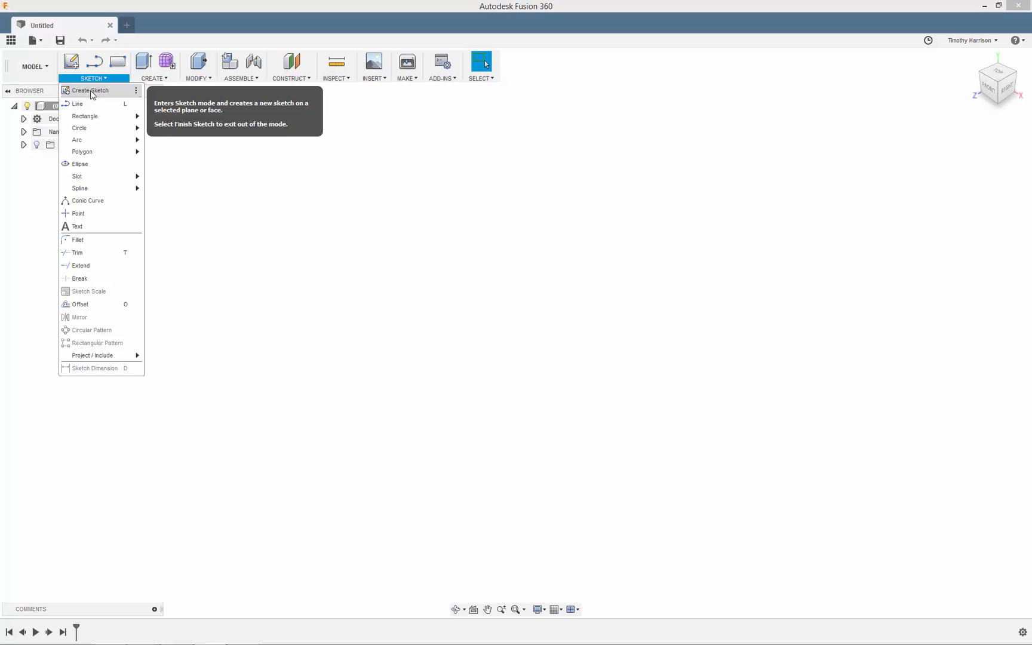
{"action": "left_click", "coordinate": [90, 91]}
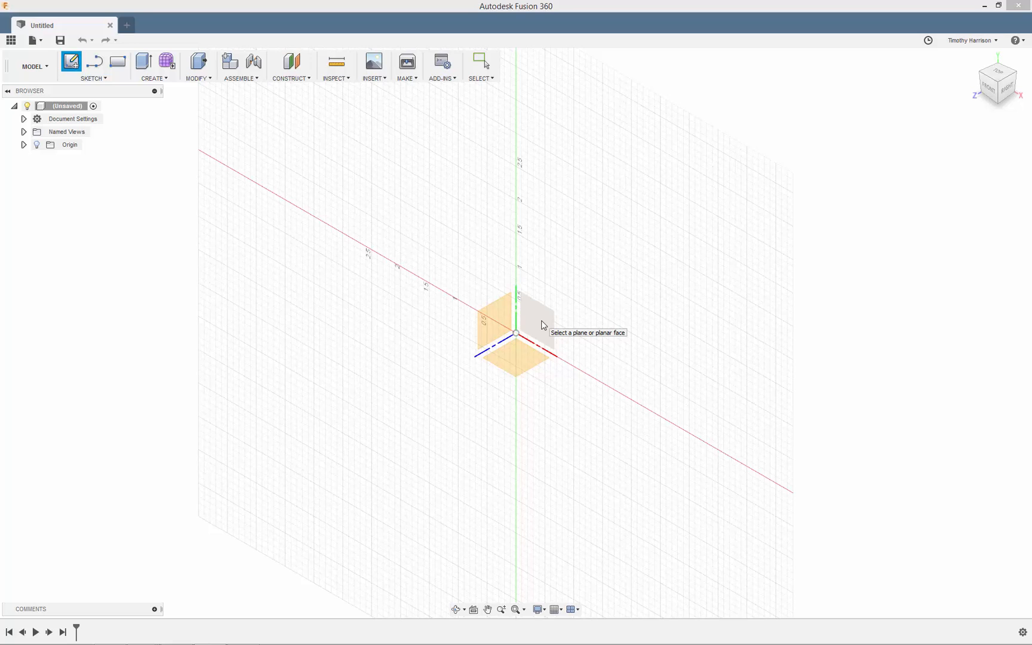
{"action": "left_click", "coordinate": [527, 361]}
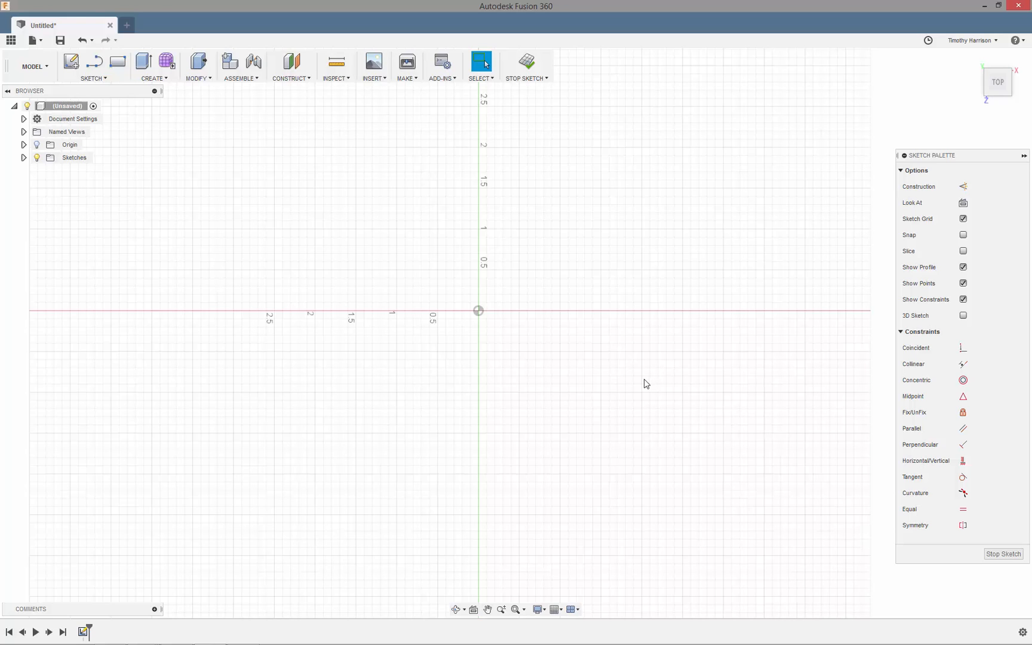
Sketch a horizontal center point slot centred on the origin, 3 in from the centre to the end arc's centre and 3 in wide
{"action": "left_click", "coordinate": [94, 79]}
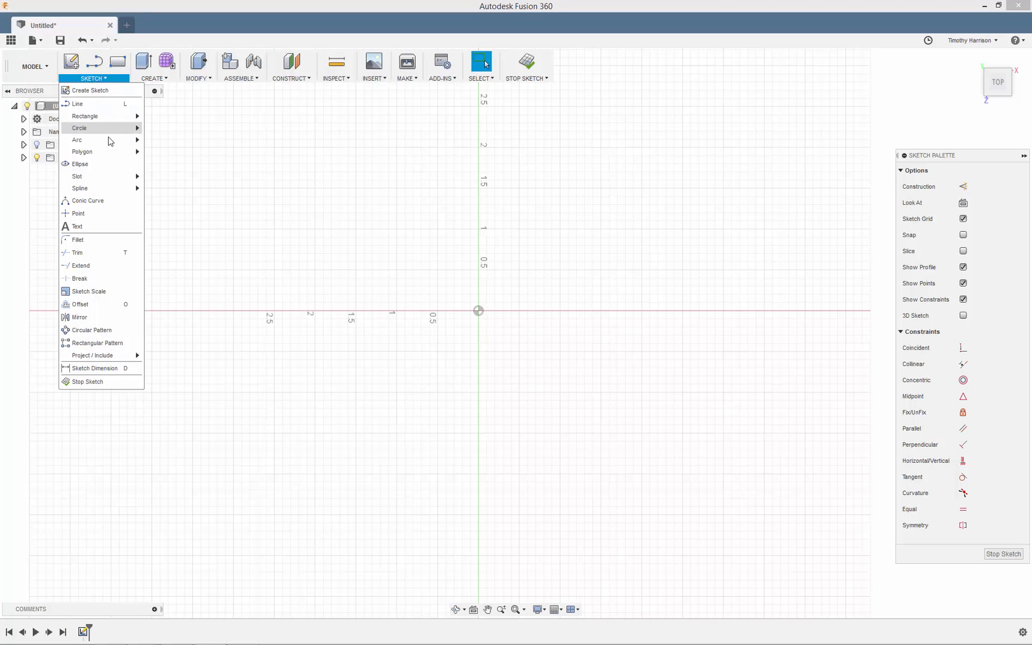
{"action": "mouse_move", "coordinate": [117, 185]}
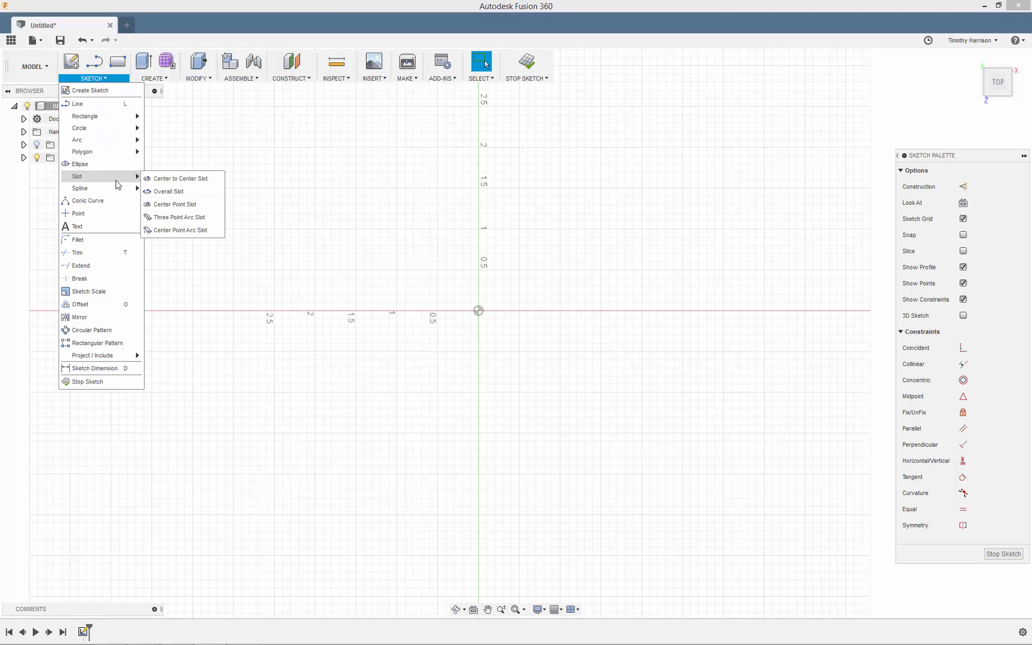
{"action": "left_click", "coordinate": [186, 206]}
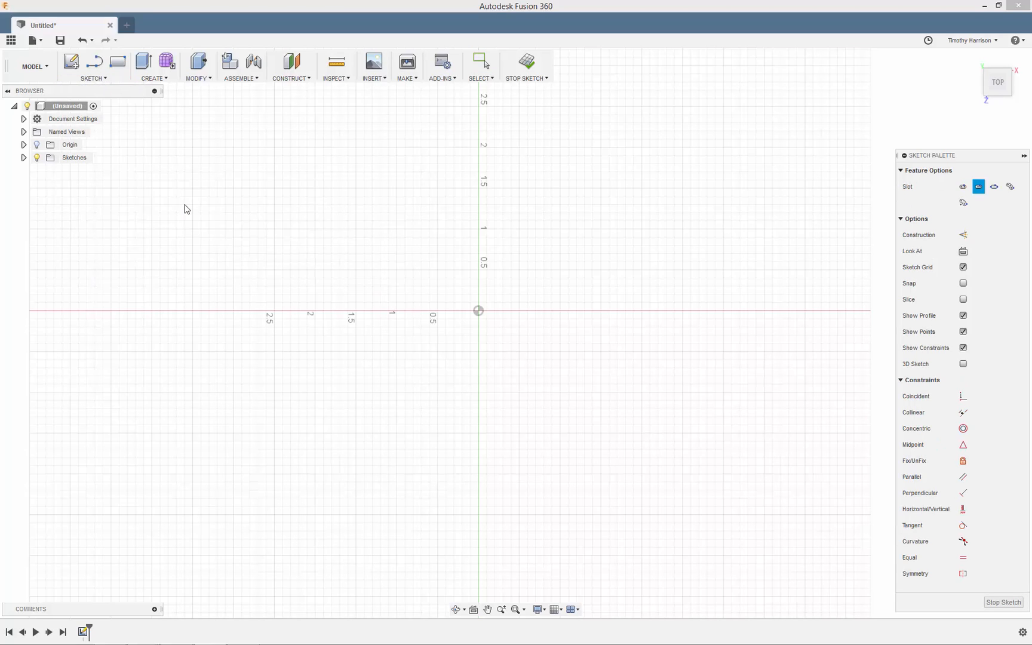
{"action": "left_click", "coordinate": [479, 310]}
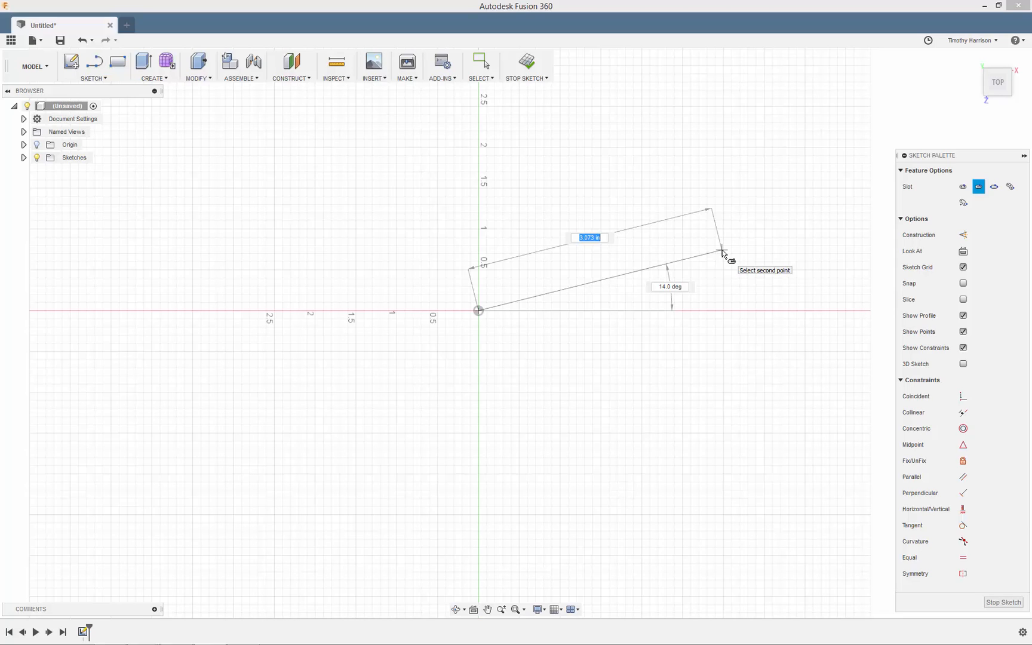
{"action": "type", "text": "3"}
{"action": "key", "text": "Tab"}
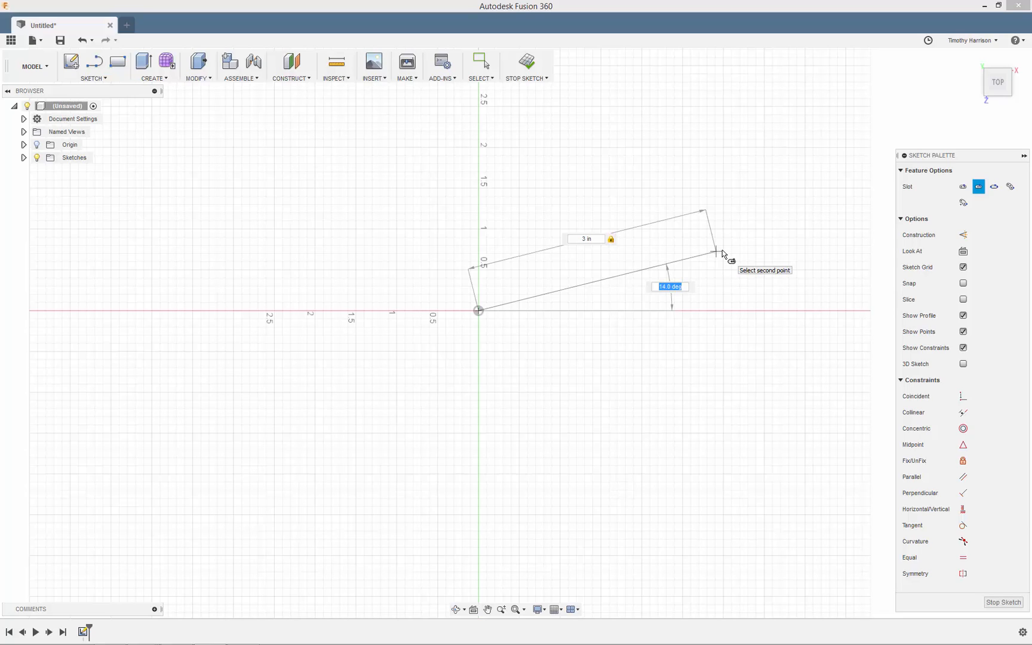
{"action": "key", "text": "Tab"}
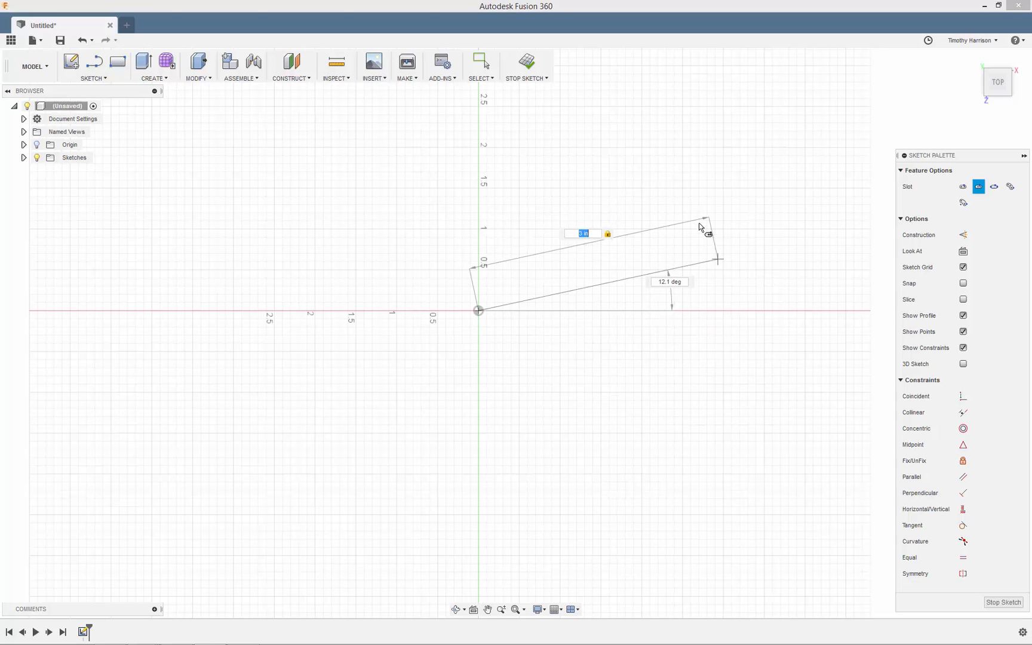
{"action": "left_click", "coordinate": [724, 311]}
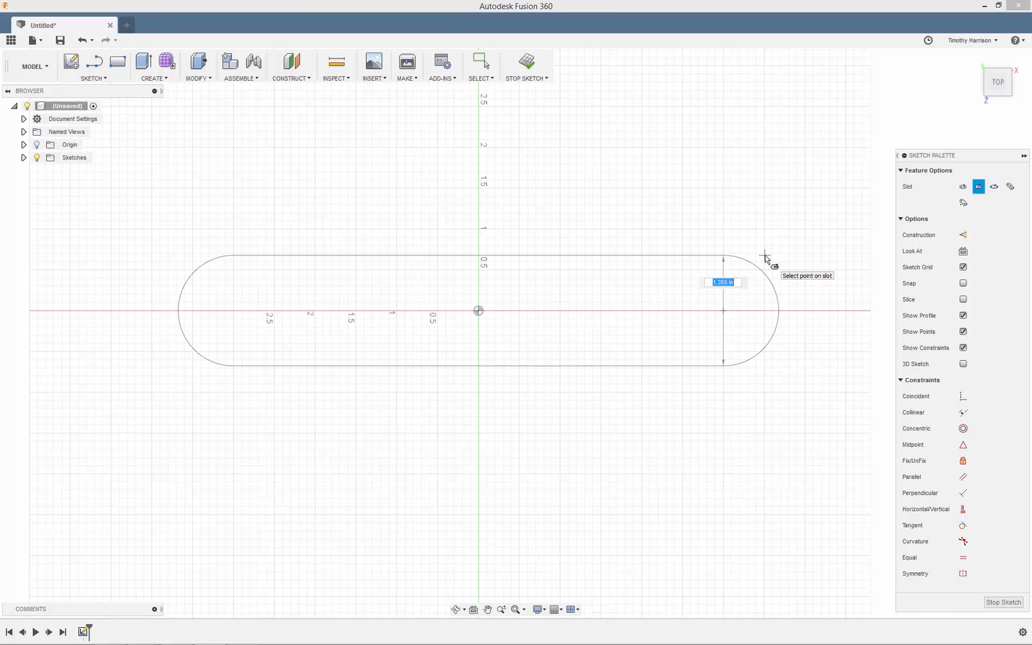
{"action": "type", "text": "3"}
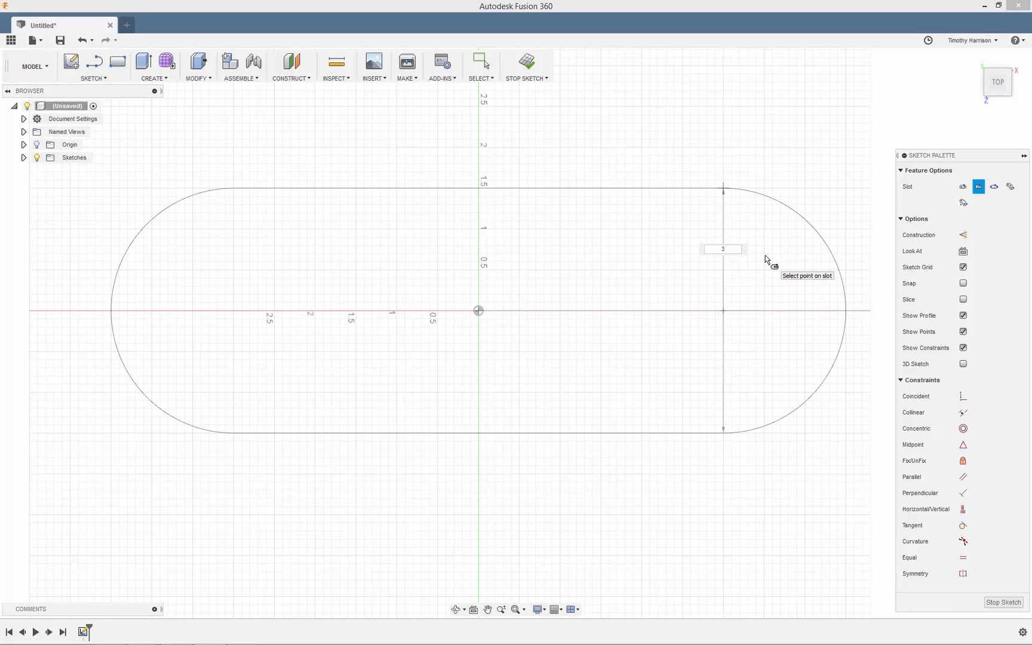
{"action": "type", "text": "3"}
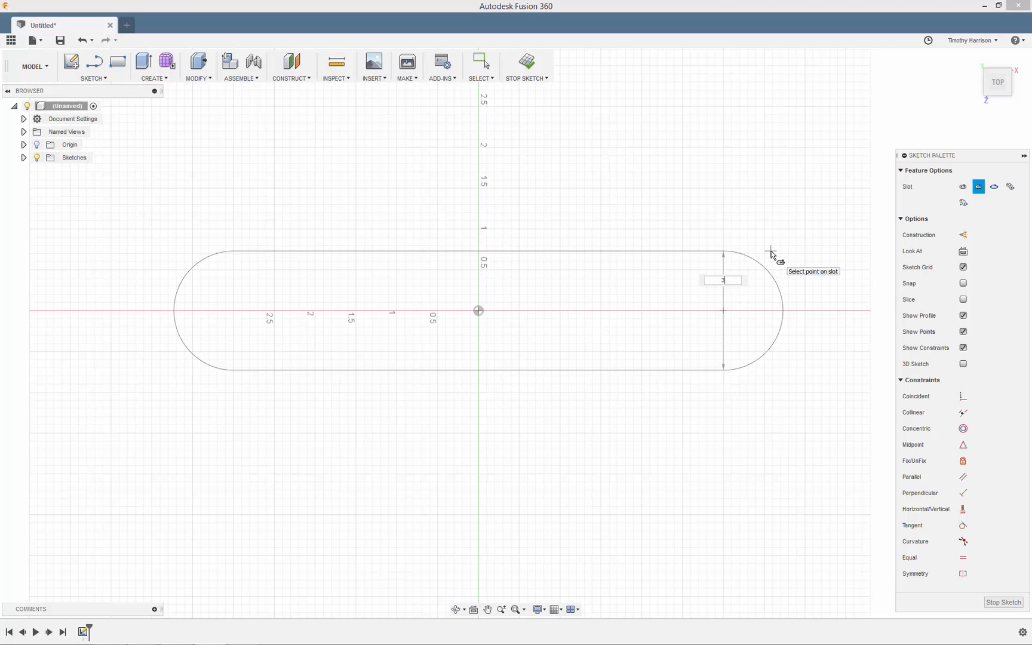
{"action": "key", "text": "Tab"}
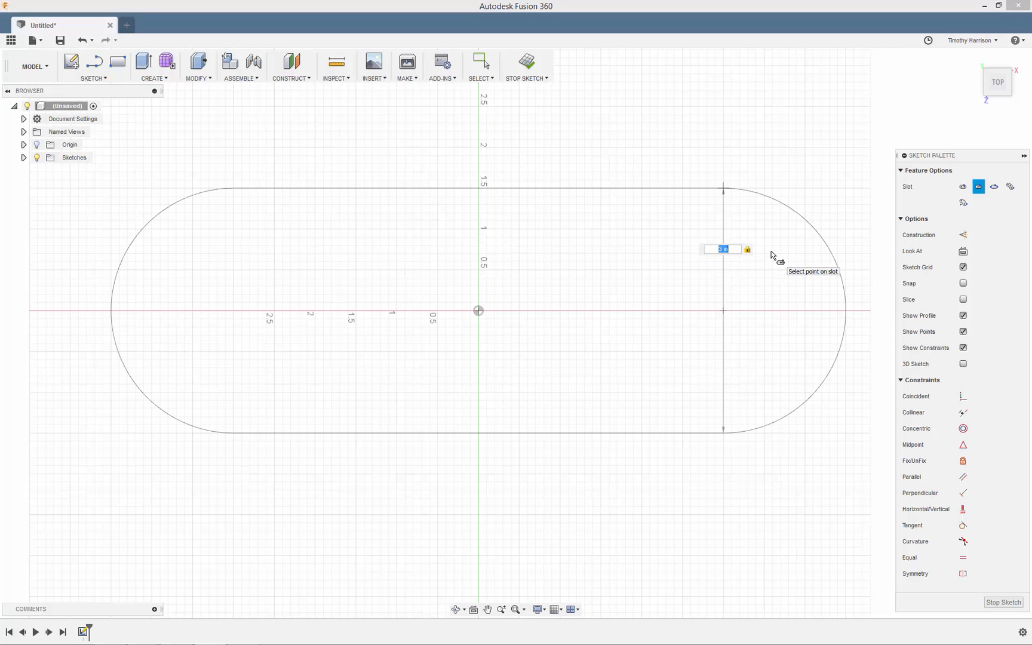
{"action": "left_click", "coordinate": [773, 253]}
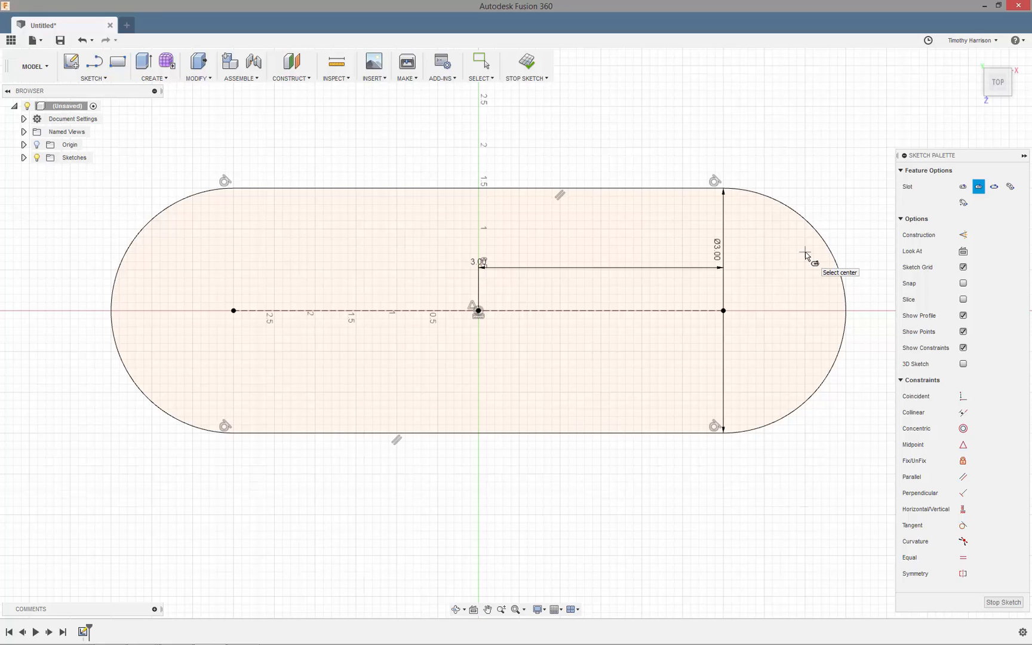
Extrude the slot profile symmetrically by 0.50 in to each side of the sketch plane as a new body
{"action": "right_click", "coordinate": [776, 181]}
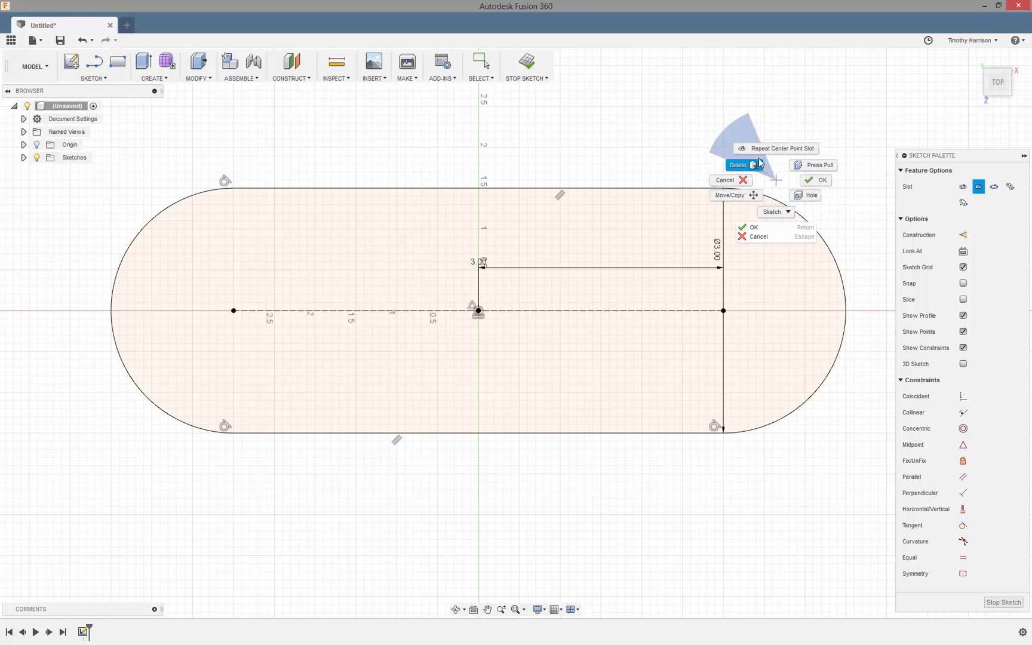
{"action": "left_click", "coordinate": [802, 167]}
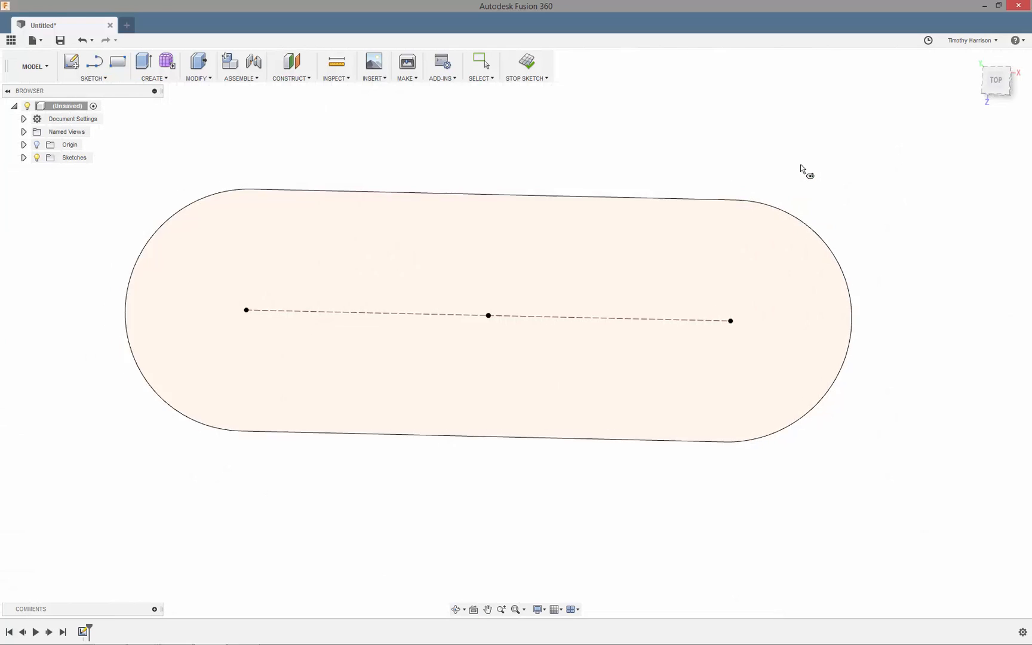
{"action": "left_click", "coordinate": [517, 287]}
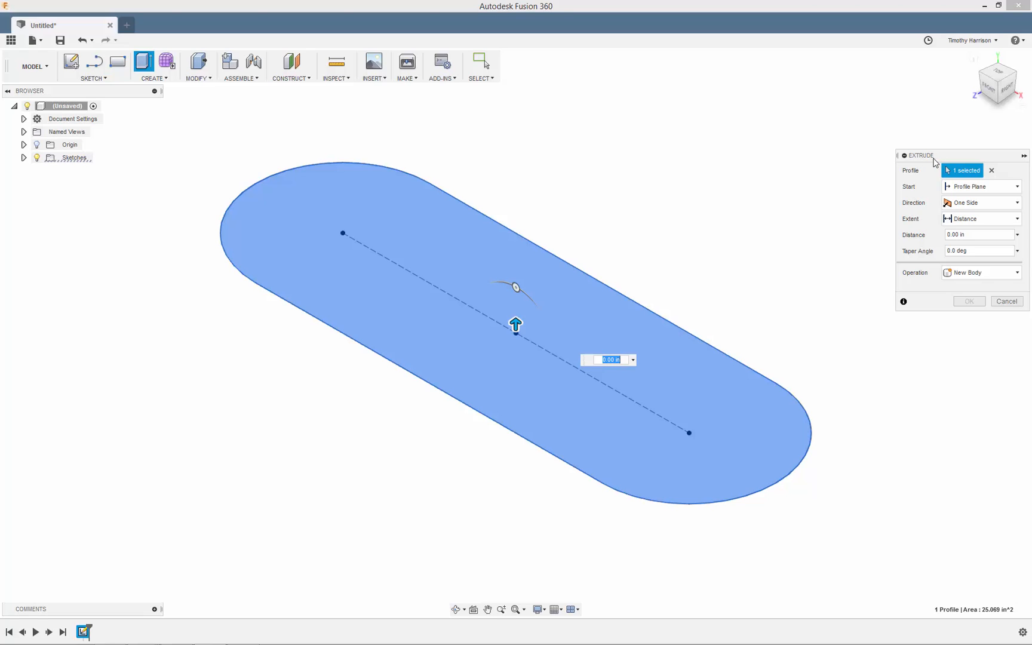
{"action": "left_click", "coordinate": [983, 204]}
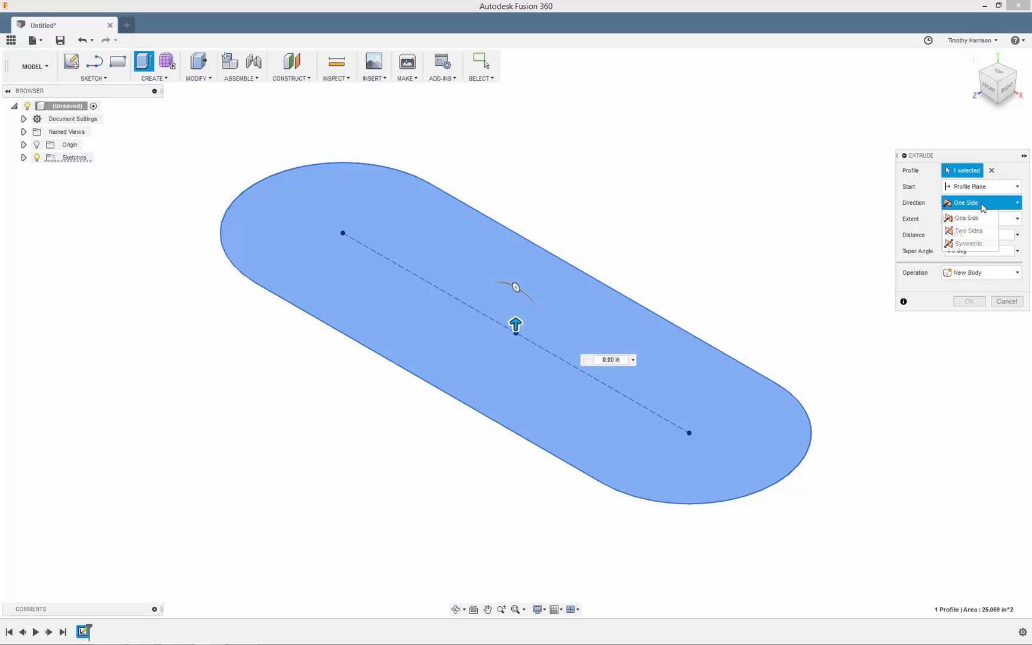
{"action": "left_click", "coordinate": [968, 245]}
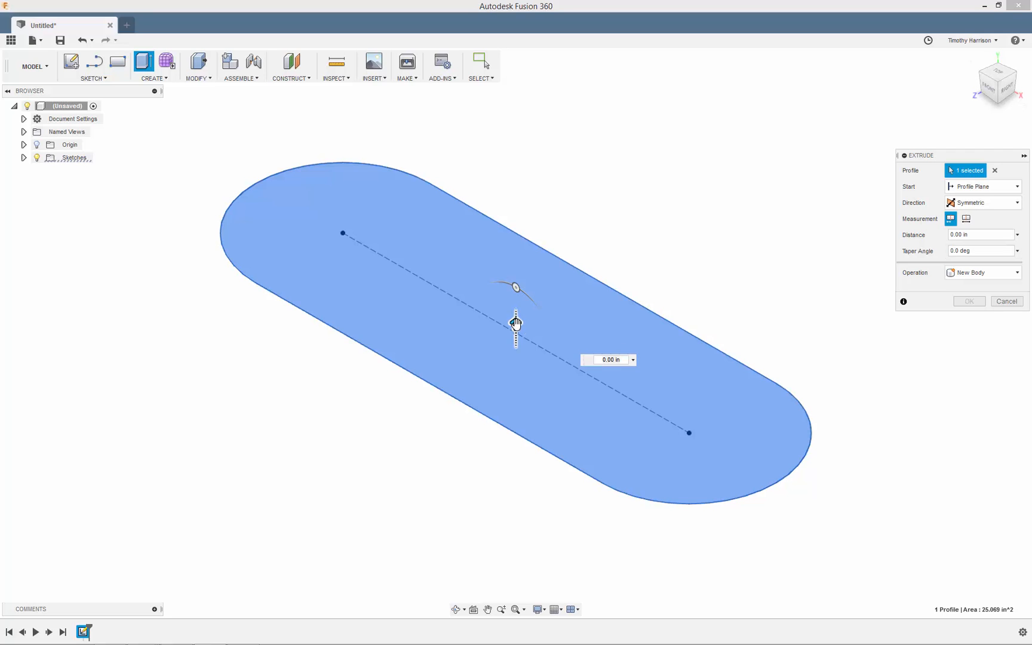
{"action": "left_click_drag", "start_coordinate": [516, 323], "coordinate": [514, 291]}
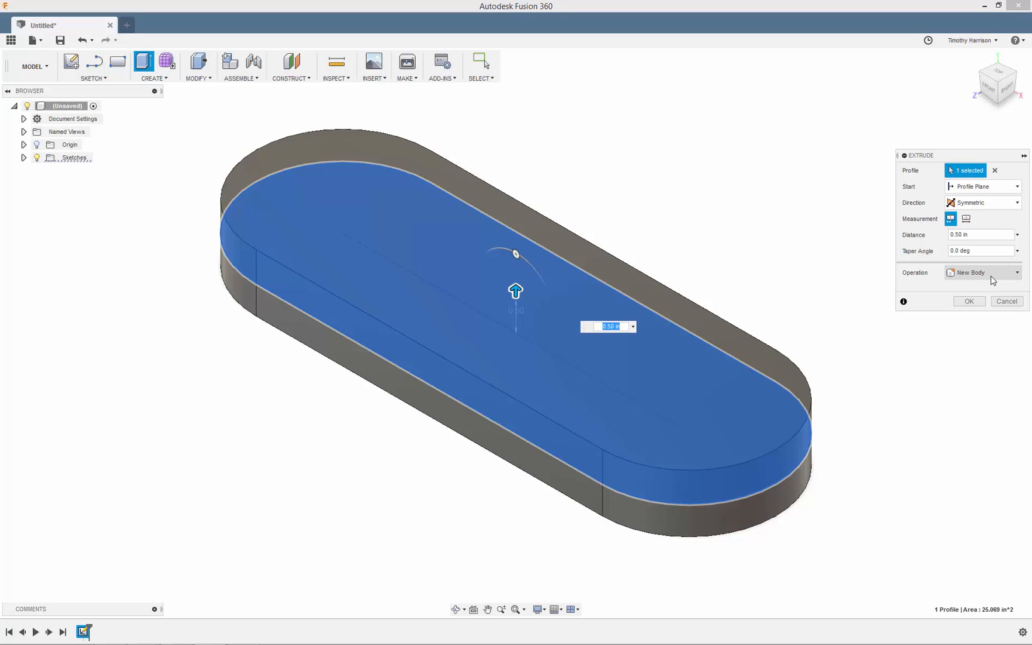
{"action": "left_click", "coordinate": [968, 303]}
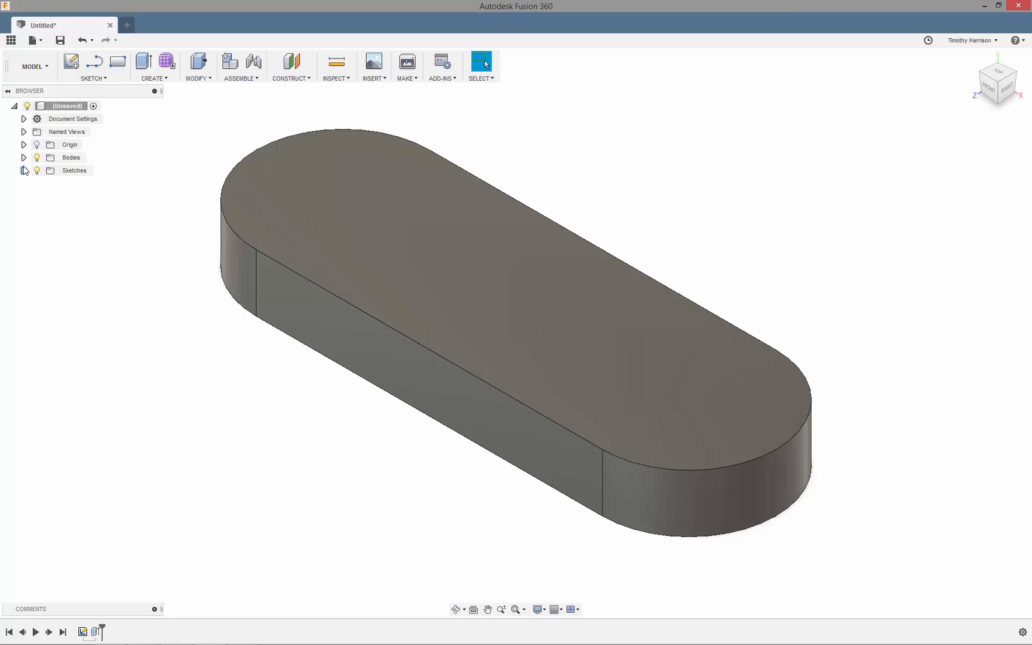
Inspect the design's origin, body and sketch entries, showing the slot sketch inside the body and hiding it again
{"action": "left_click", "coordinate": [24, 145]}
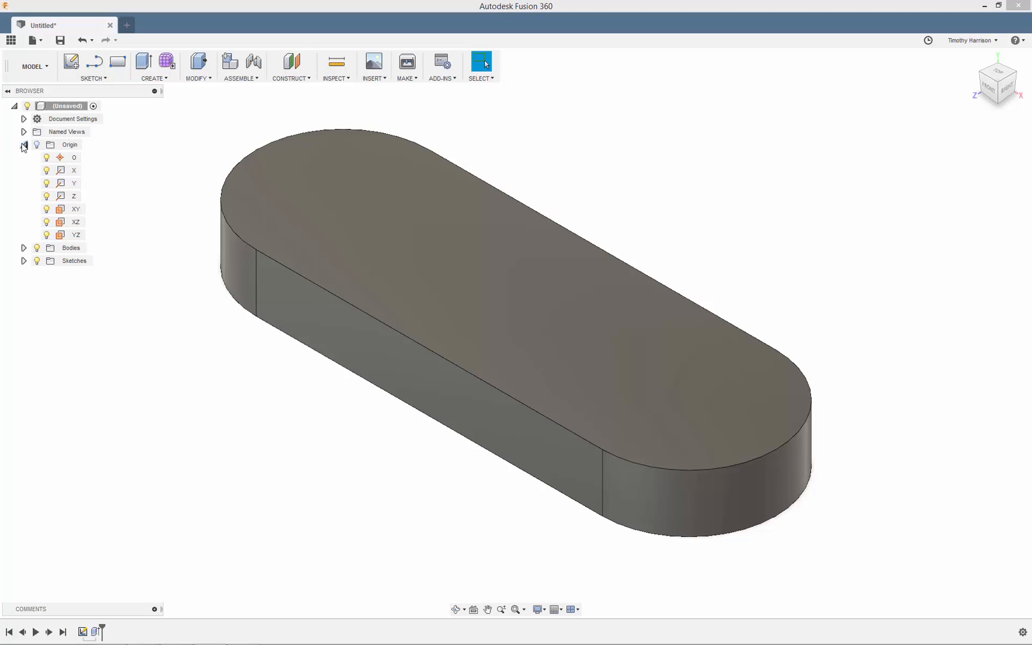
{"action": "left_click", "coordinate": [24, 145]}
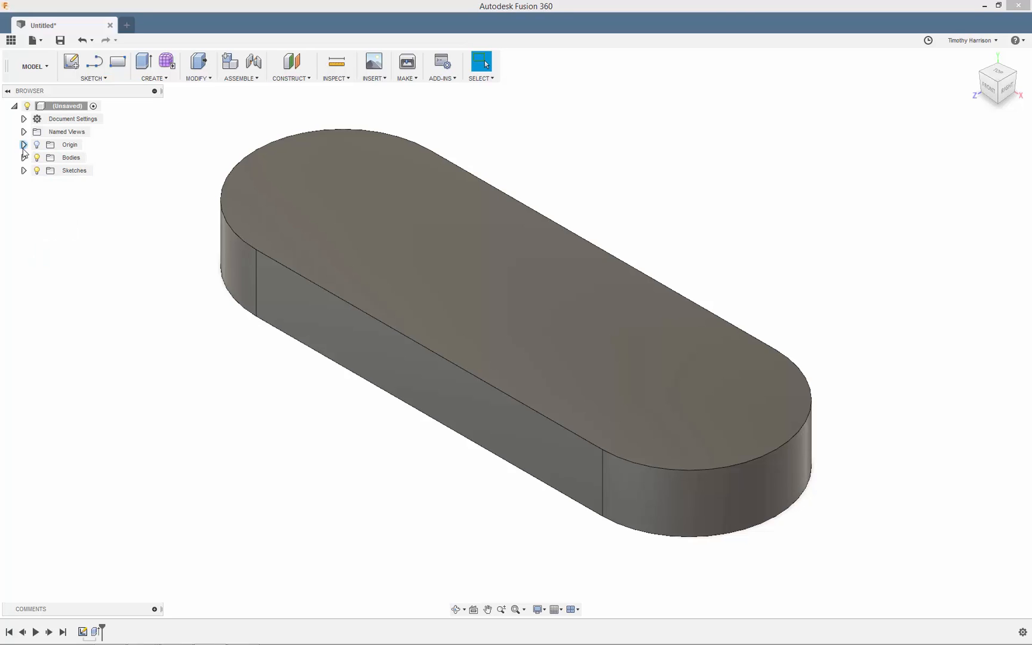
{"action": "left_click", "coordinate": [24, 157]}
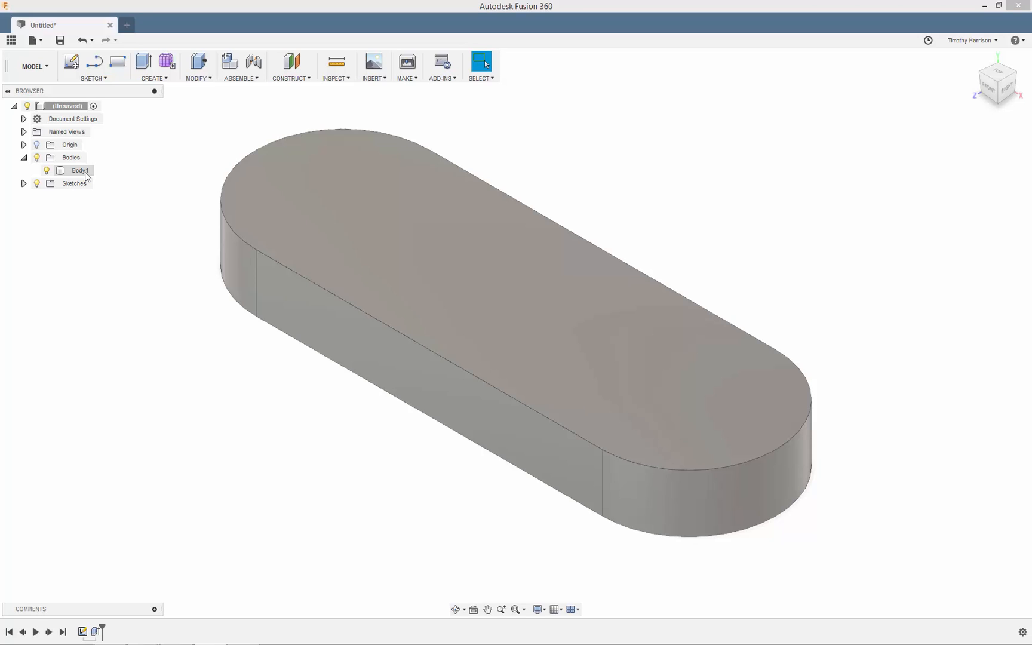
{"action": "left_click", "coordinate": [24, 184]}
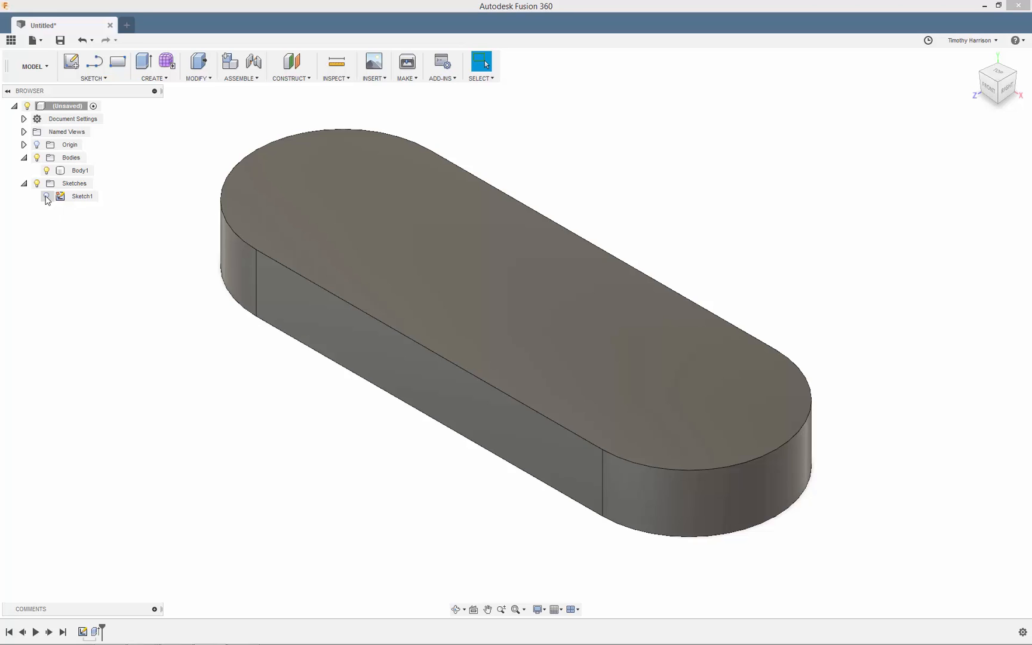
{"action": "left_click", "coordinate": [47, 197]}
{"action": "left_click", "coordinate": [47, 196]}
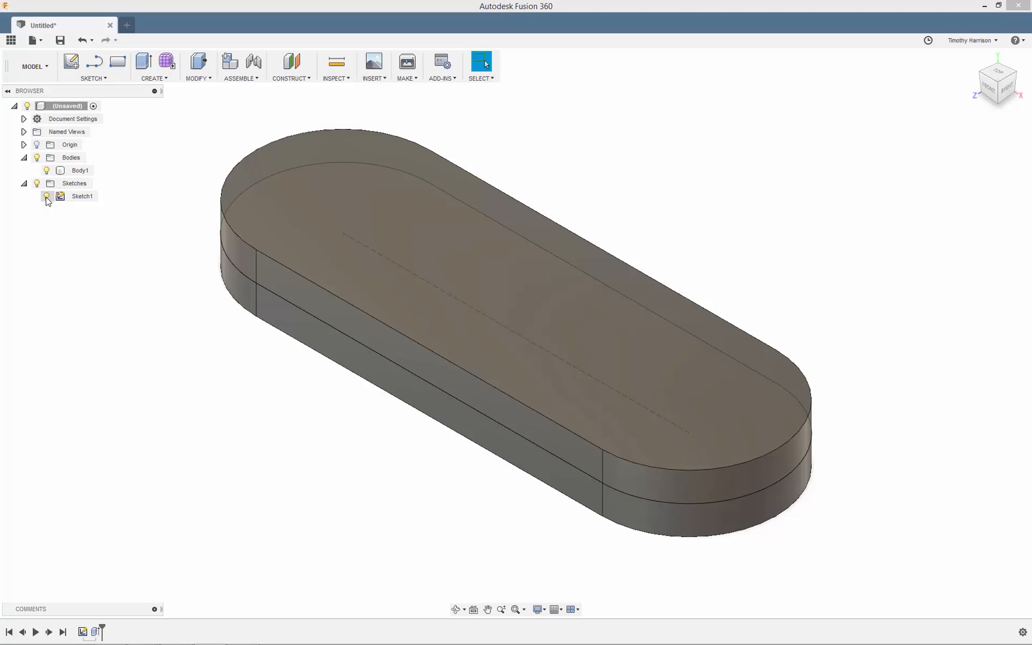
{"action": "left_click", "coordinate": [46, 196]}
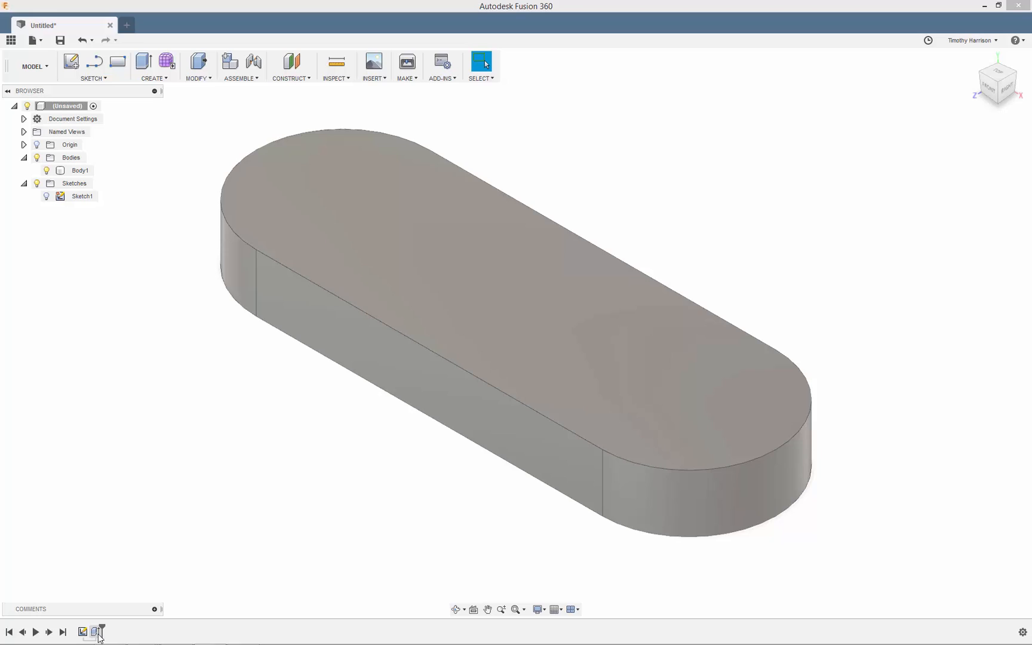
Roll the design history back before the extrusion with the slot sketch shown, and restore the full history with the sketch hidden
{"action": "left_click_drag", "start_coordinate": [102, 632], "coordinate": [89, 632]}
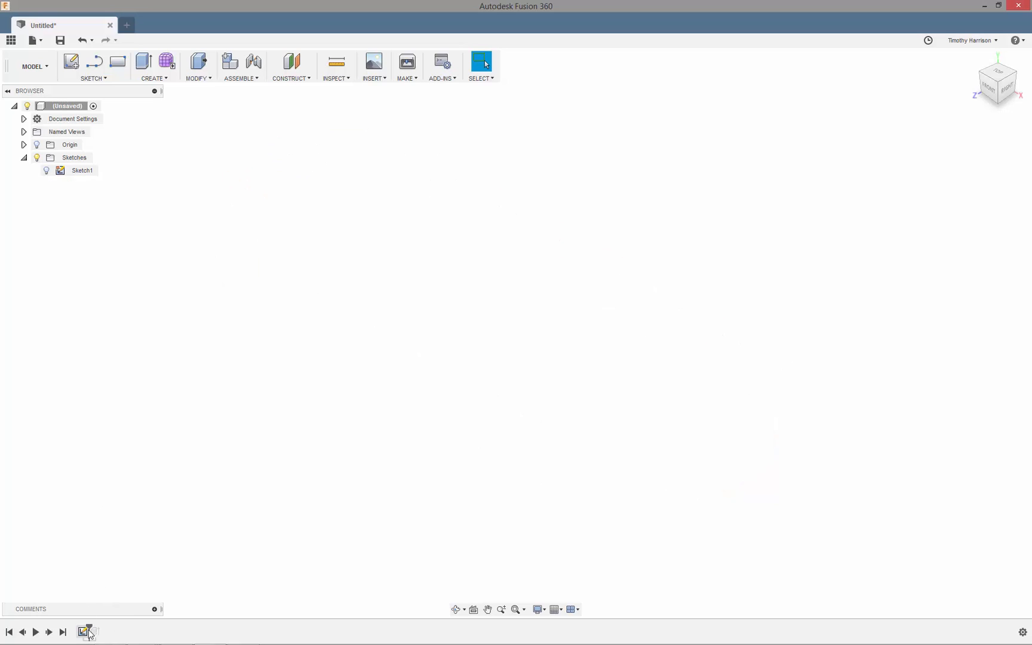
{"action": "left_click", "coordinate": [51, 173]}
{"action": "left_click", "coordinate": [48, 171]}
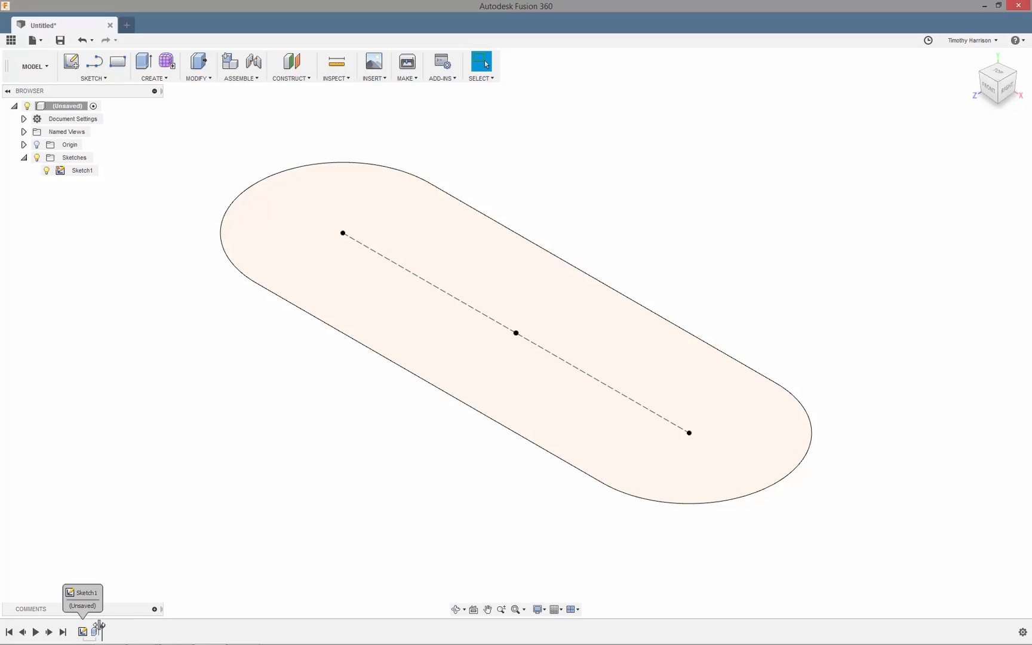
{"action": "left_click_drag", "start_coordinate": [99, 625], "coordinate": [102, 627]}
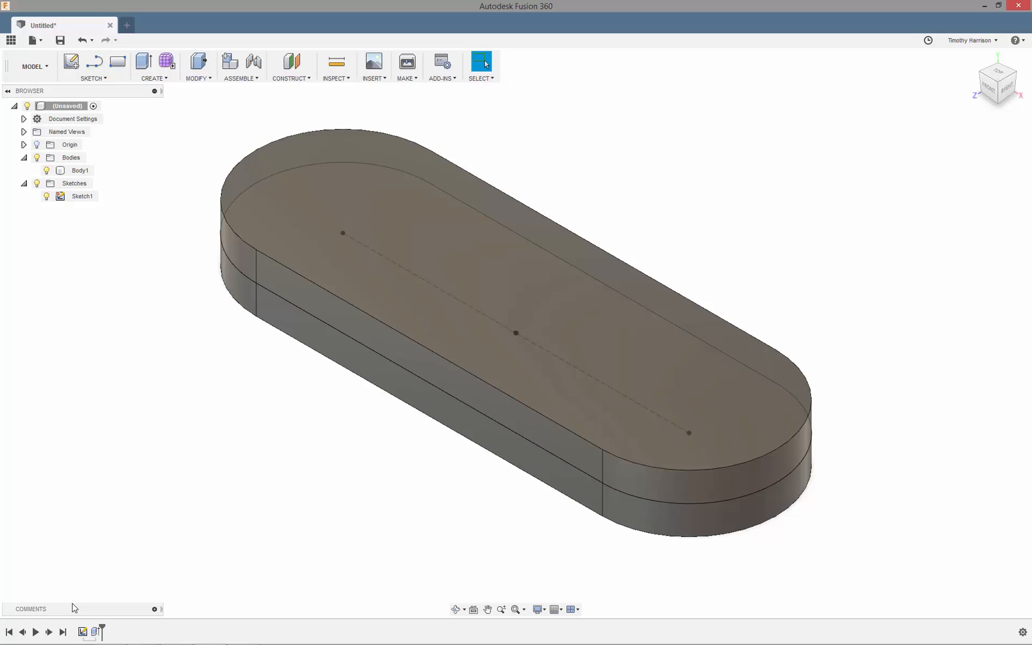
{"action": "left_click", "coordinate": [47, 196]}
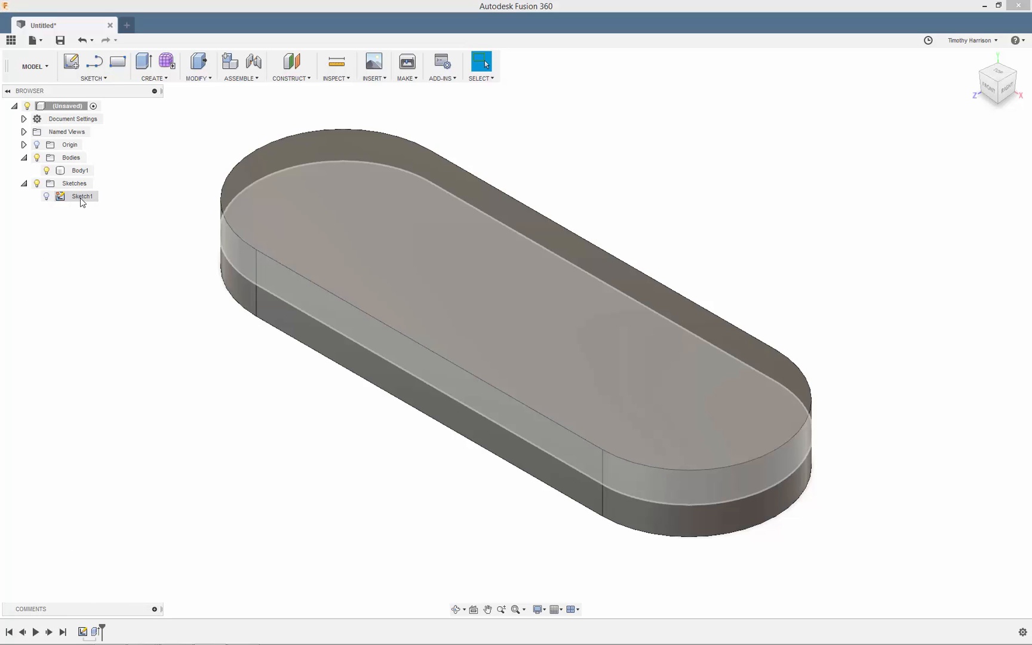
Edit the slot sketch, setting the distance from the slot's centre to the end arc's centre to 5 in, and finish the sketch
{"action": "double_click", "coordinate": [81, 199]}
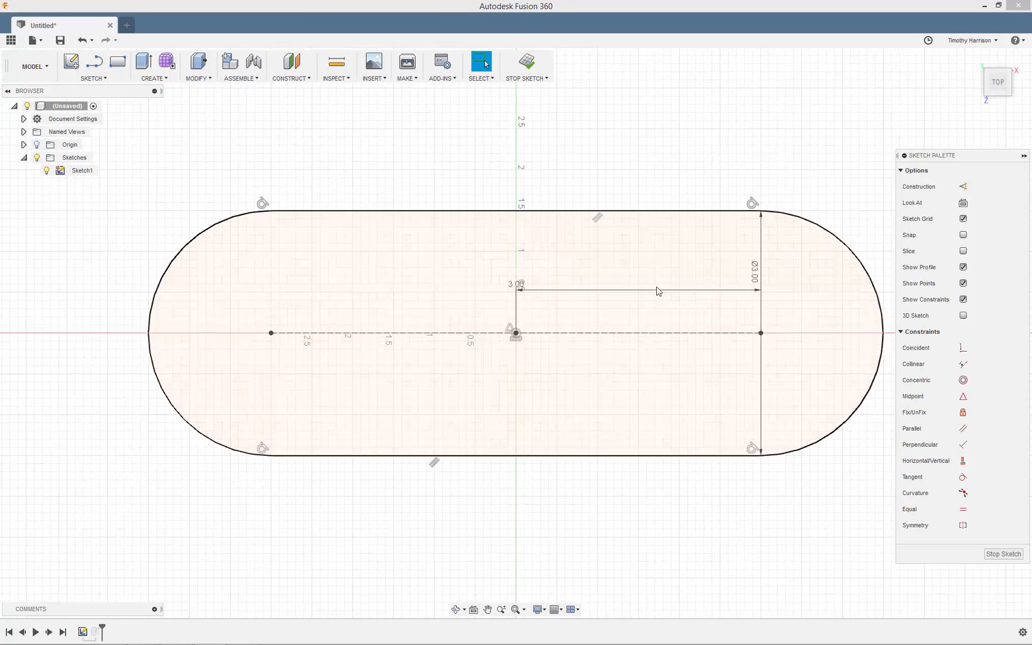
{"action": "double_click", "coordinate": [607, 293]}
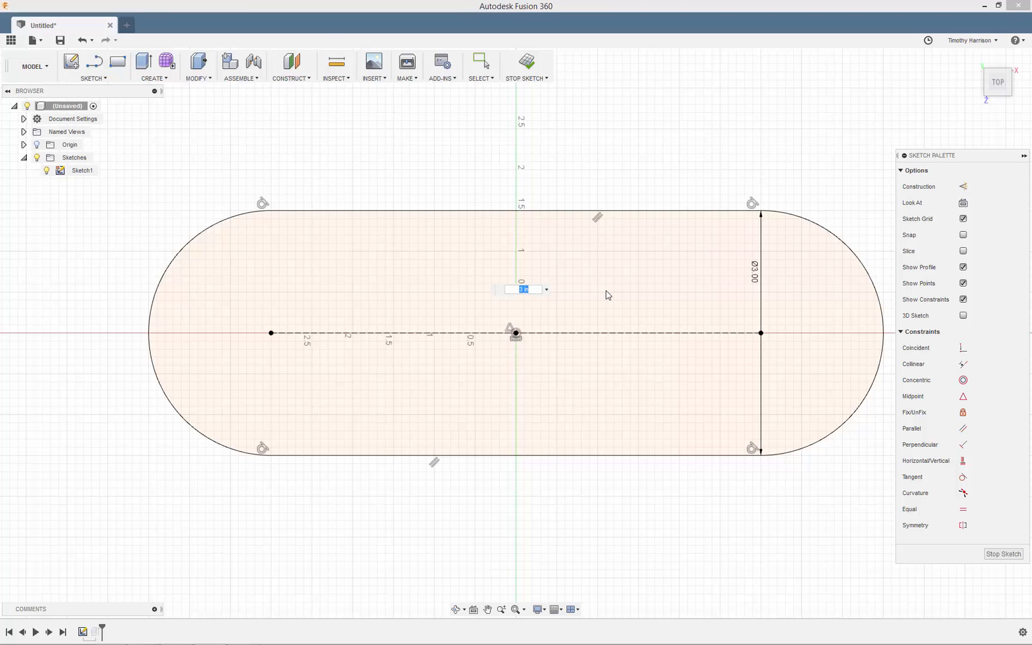
{"action": "type", "text": "5"}
{"action": "key", "text": "Return"}
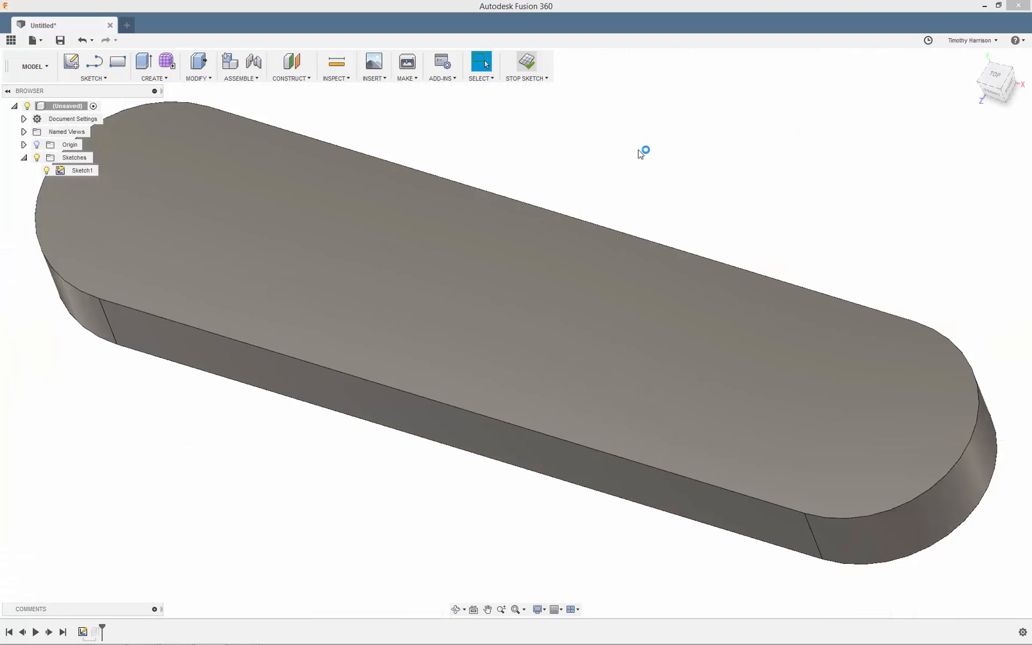
{"action": "scroll", "coordinate": [694, 313], "scroll_direction": "down", "scroll_amount": 3}
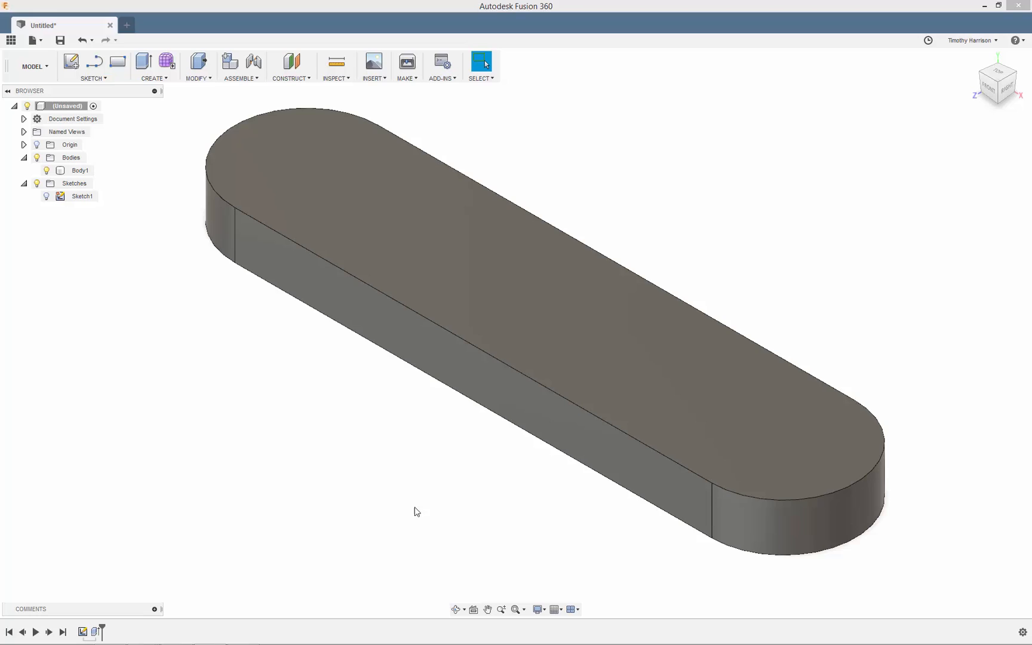
{"action": "scroll", "coordinate": [441, 503], "scroll_direction": "down", "scroll_amount": 1}
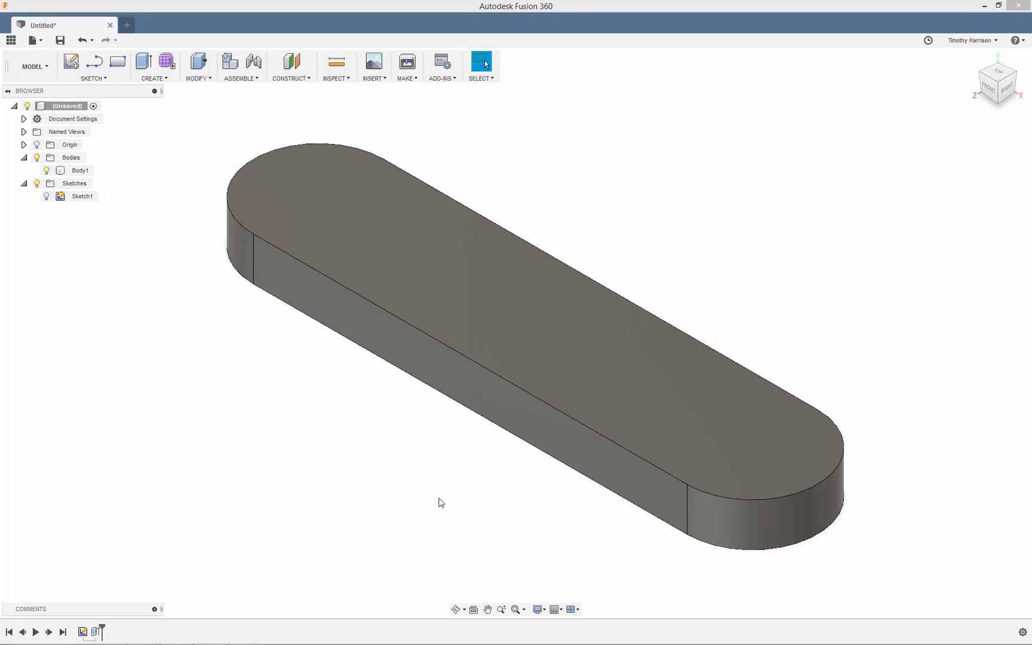
Sketch a center diameter circle on the body's upper face, concentric with one rounded end and matching its radius, and finish the sketch
{"action": "left_click", "coordinate": [103, 80]}
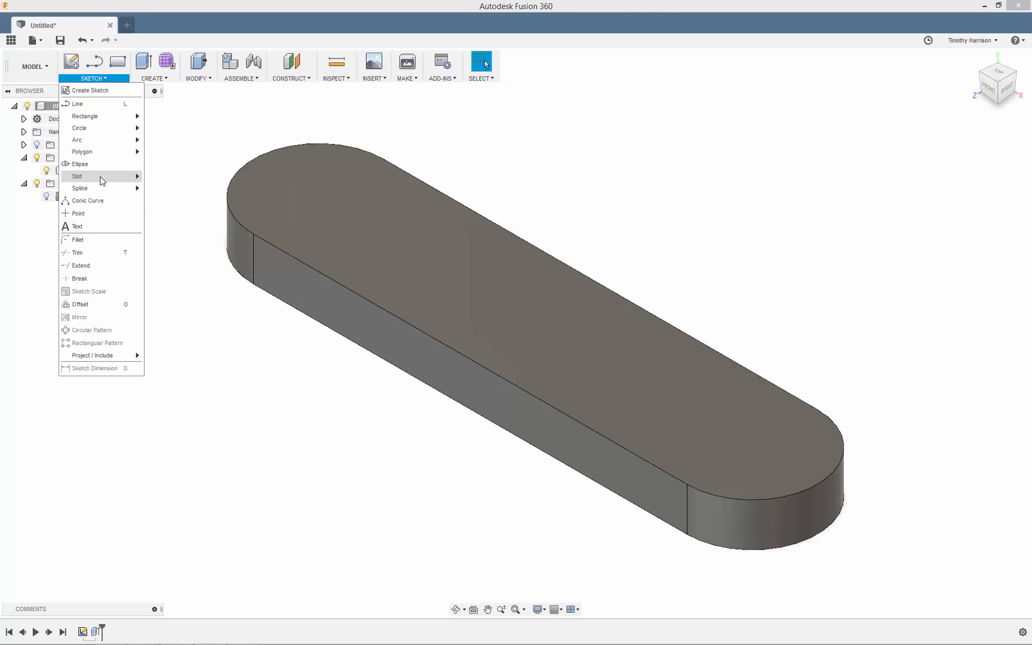
{"action": "mouse_move", "coordinate": [102, 181]}
{"action": "mouse_move", "coordinate": [105, 132]}
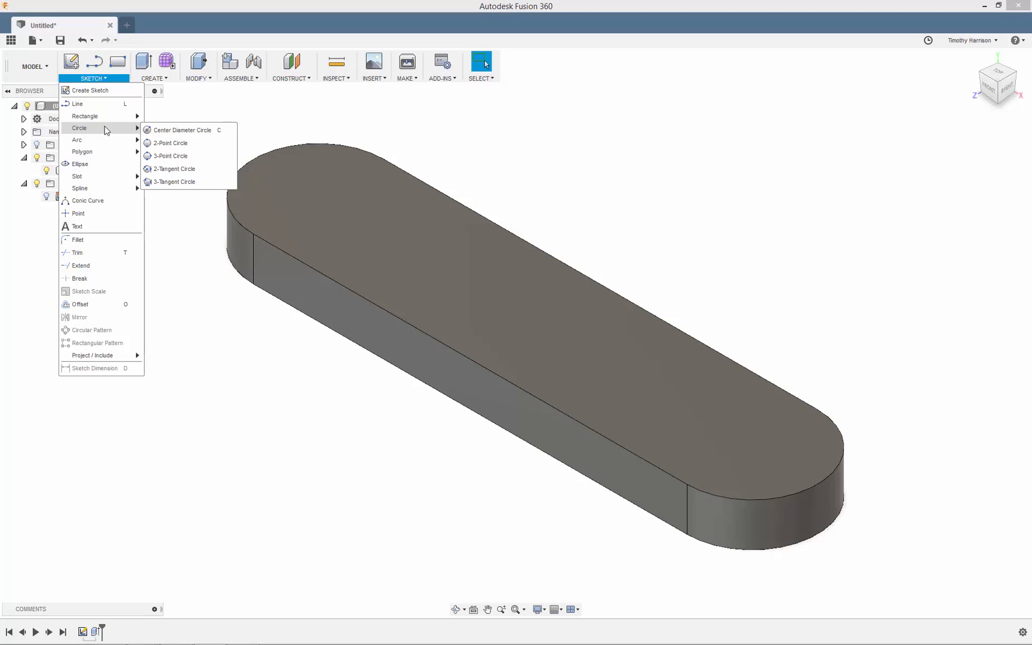
{"action": "left_click", "coordinate": [178, 131]}
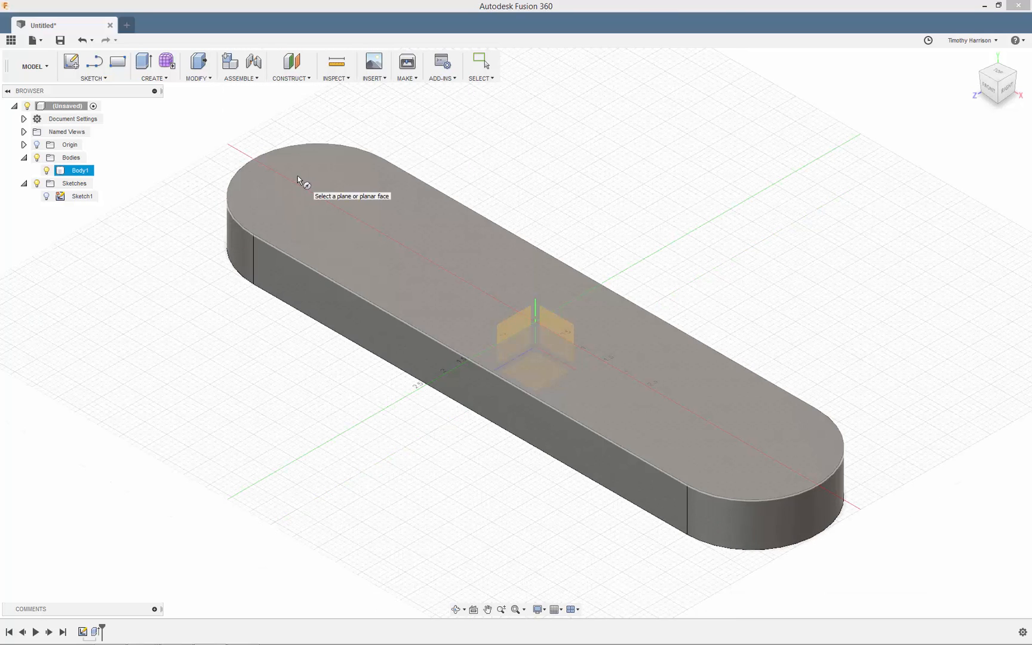
{"action": "left_click", "coordinate": [297, 175]}
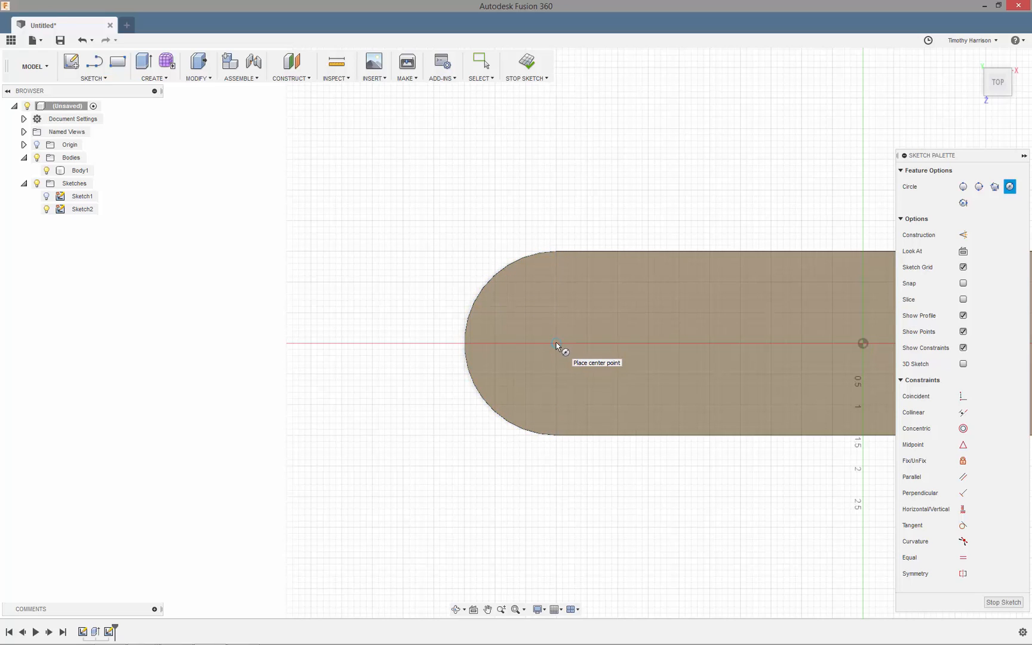
{"action": "left_click", "coordinate": [556, 343]}
{"action": "left_click", "coordinate": [555, 251]}
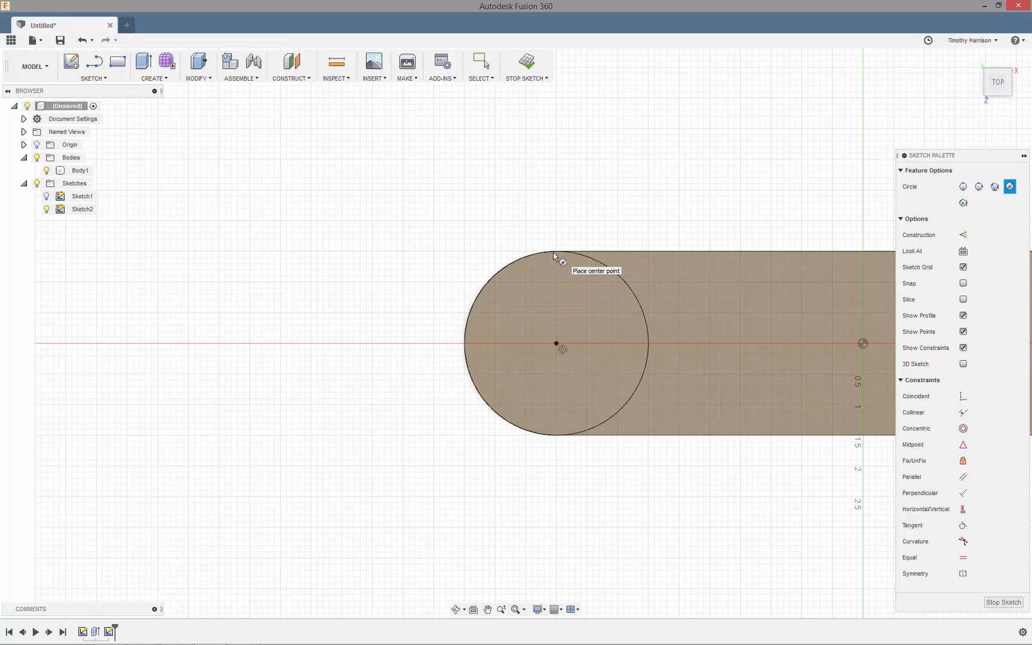
{"action": "scroll", "coordinate": [352, 285], "scroll_direction": "down", "scroll_amount": 1}
{"action": "scroll", "coordinate": [353, 285], "scroll_direction": "down", "scroll_amount": 2}
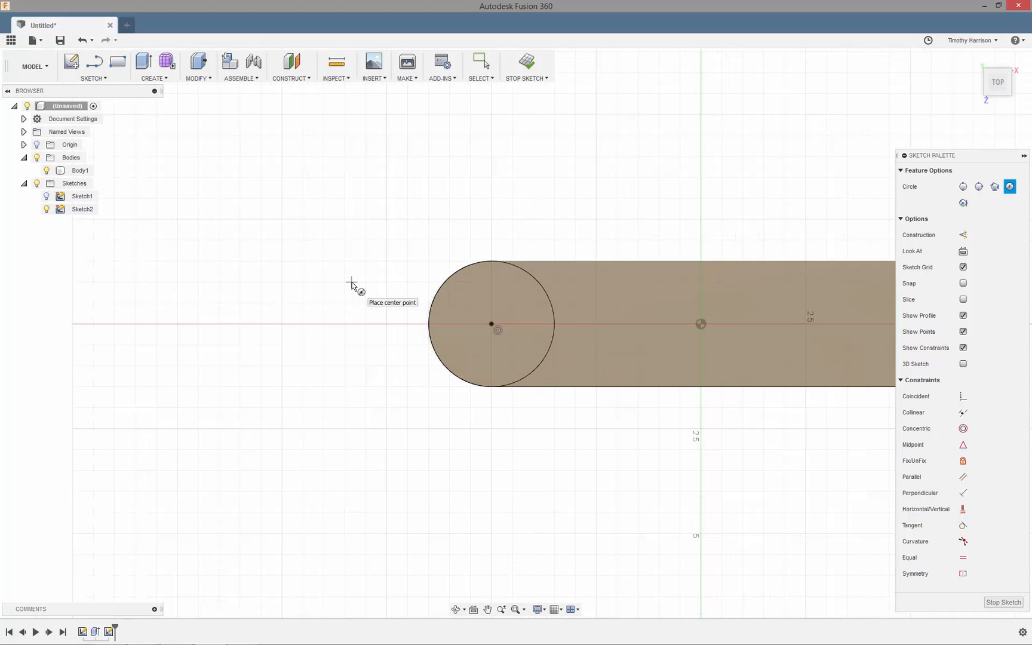
{"action": "left_click", "coordinate": [527, 64]}
Press Pull the circle at the slot's rounded end 1 in upward, joining it to the body as a cylindrical boss
{"action": "right_click", "coordinate": [531, 205]}
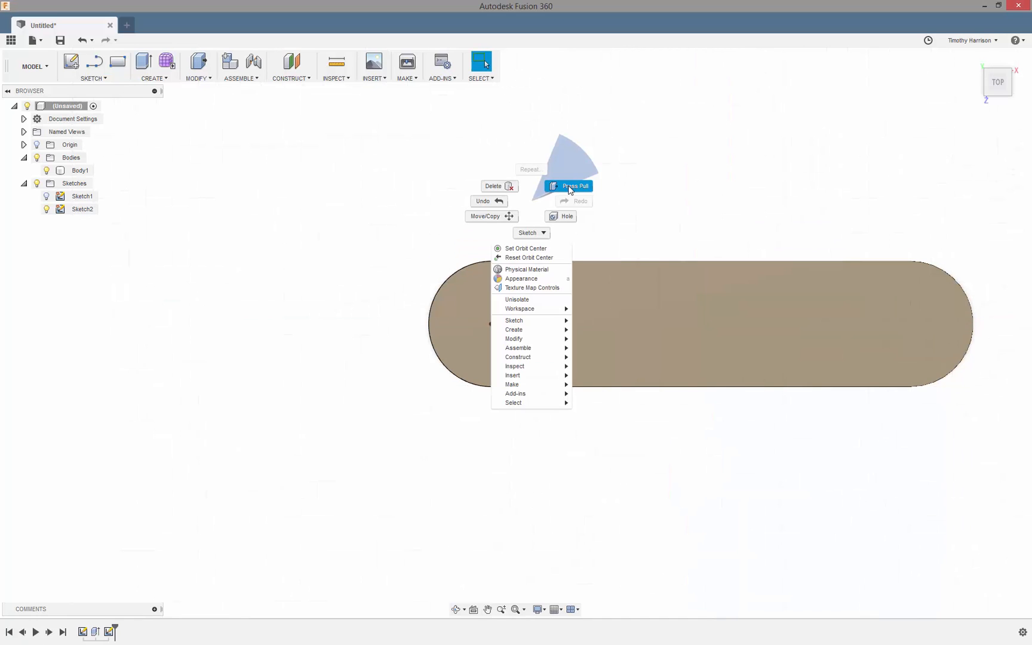
{"action": "left_click", "coordinate": [569, 189]}
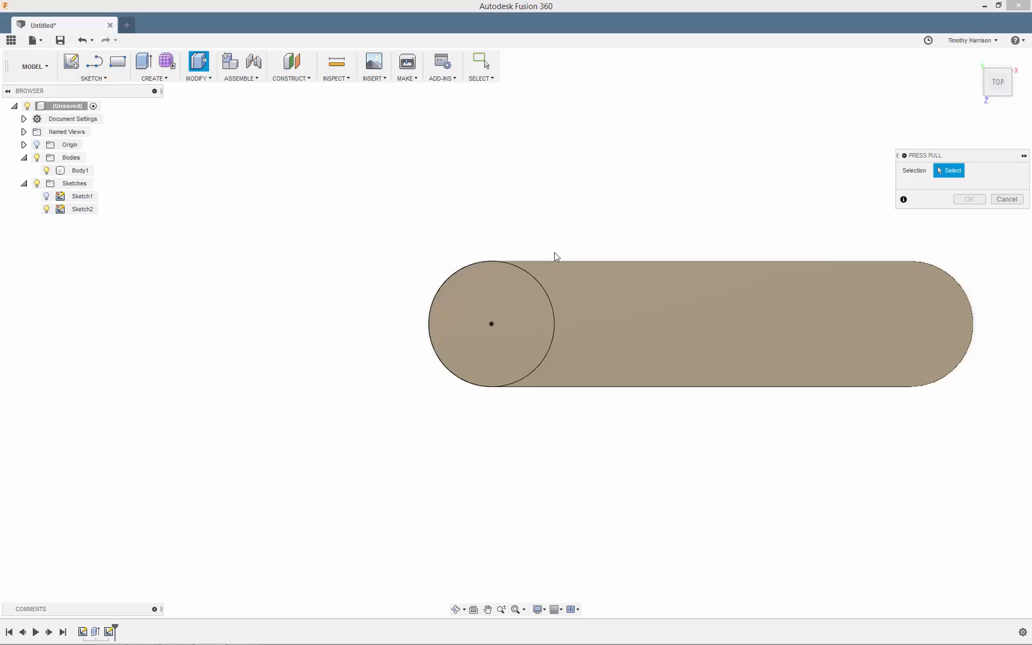
{"action": "left_click", "coordinate": [531, 320]}
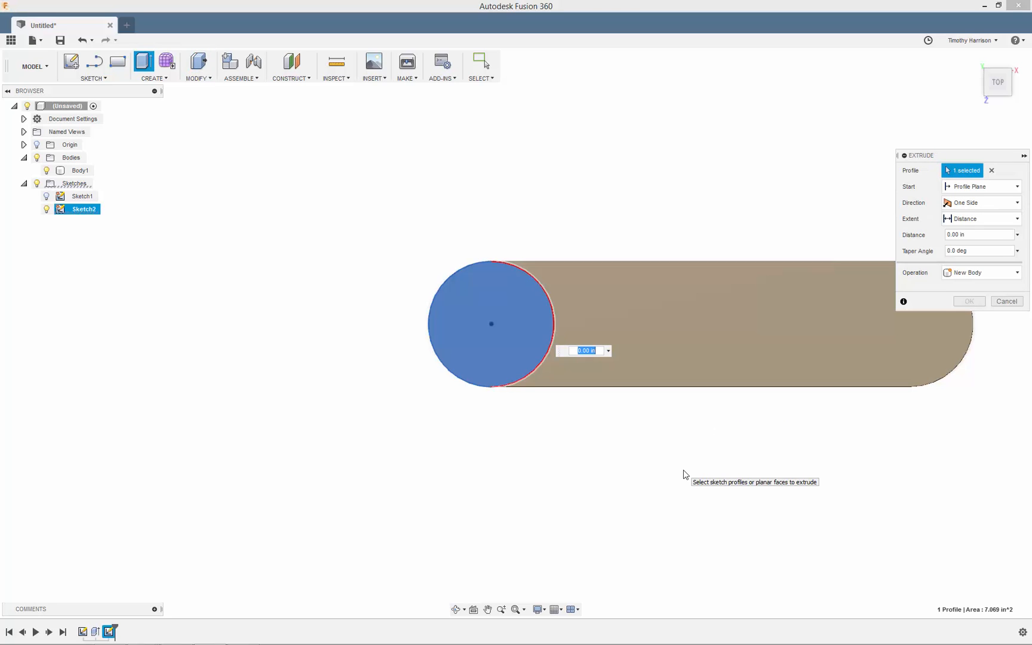
{"action": "middle_click_drag", "start_coordinate": [685, 475], "coordinate": [608, 463]}
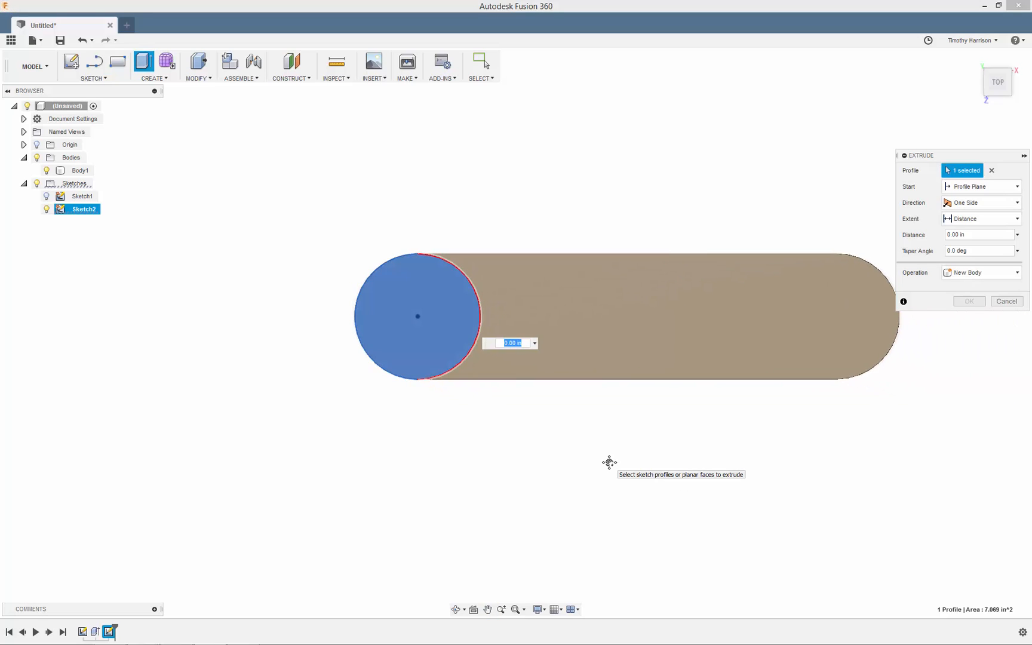
{"action": "middle_click_drag", "start_coordinate": [608, 459], "coordinate": [651, 427], "text": "shift"}
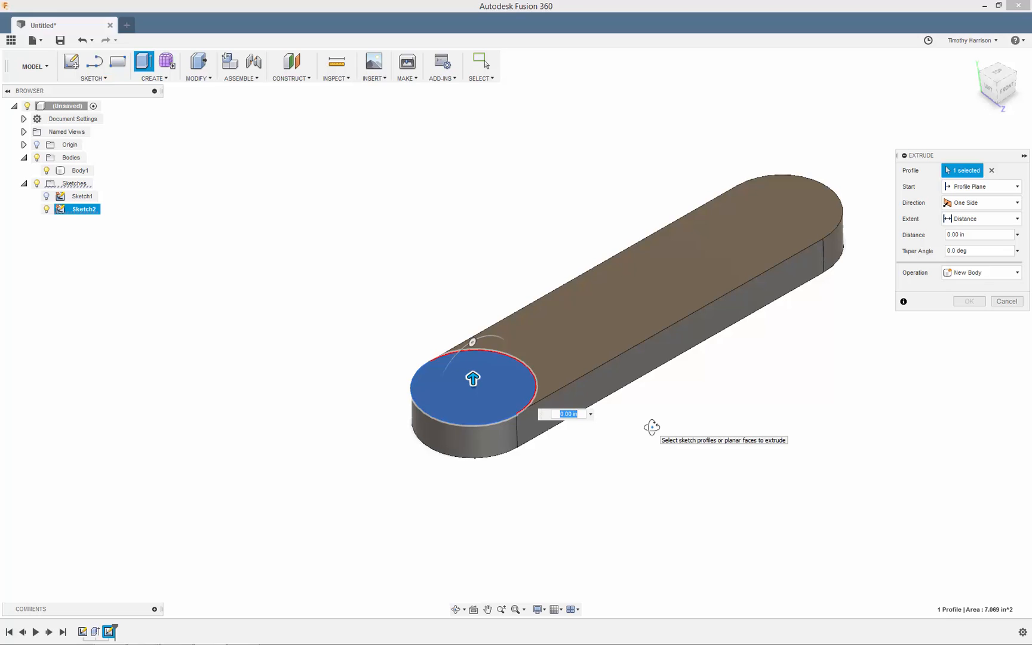
{"action": "left_click_drag", "start_coordinate": [472, 376], "coordinate": [472, 350]}
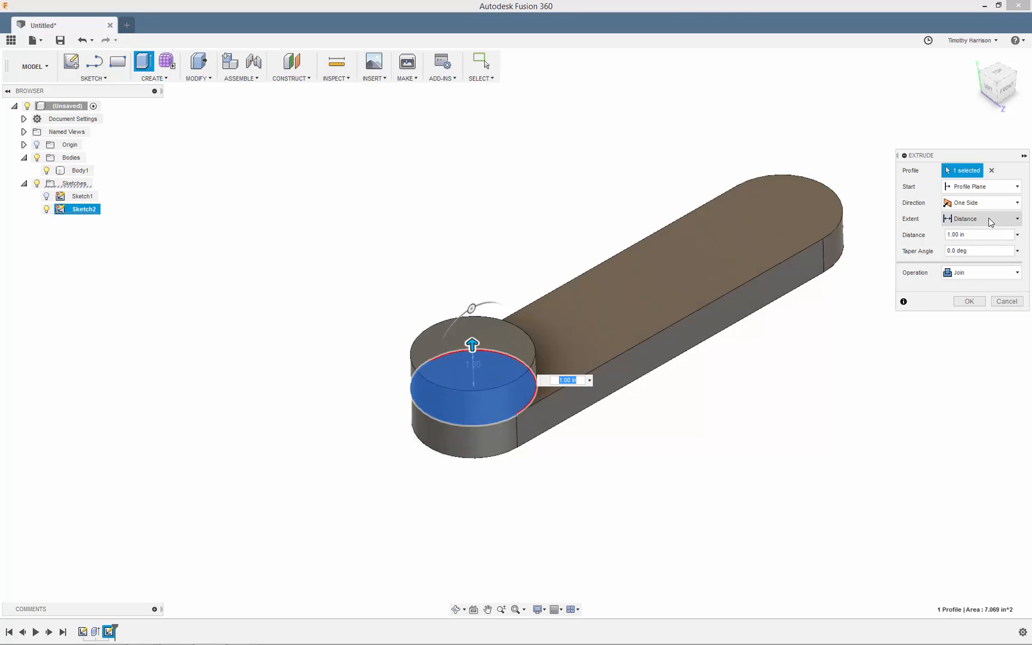
{"action": "left_click", "coordinate": [978, 281]}
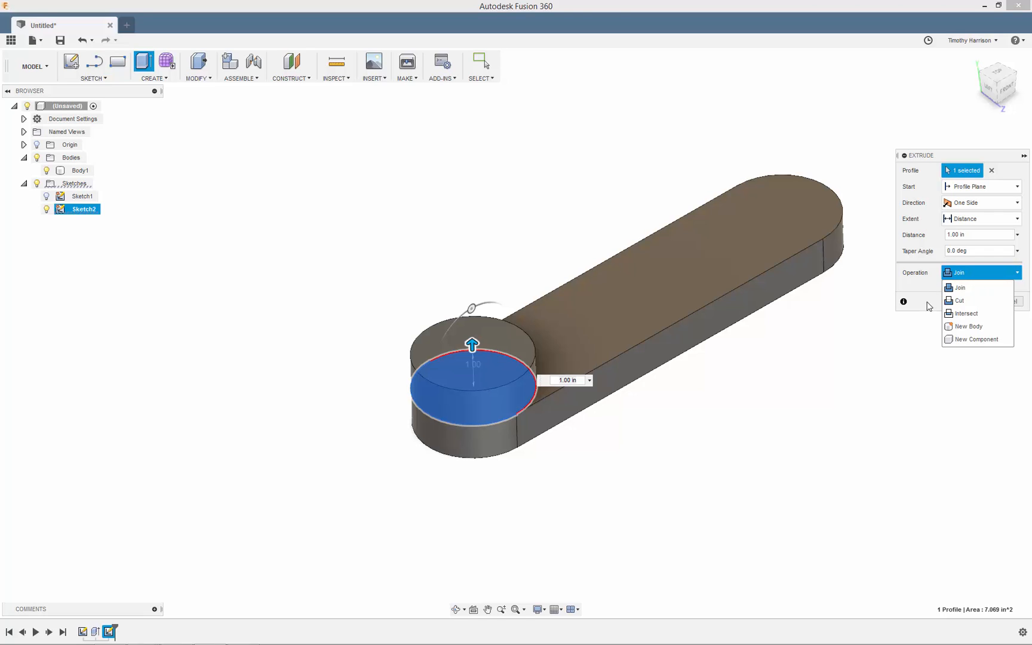
{"action": "left_click", "coordinate": [928, 306]}
{"action": "left_click", "coordinate": [973, 301]}
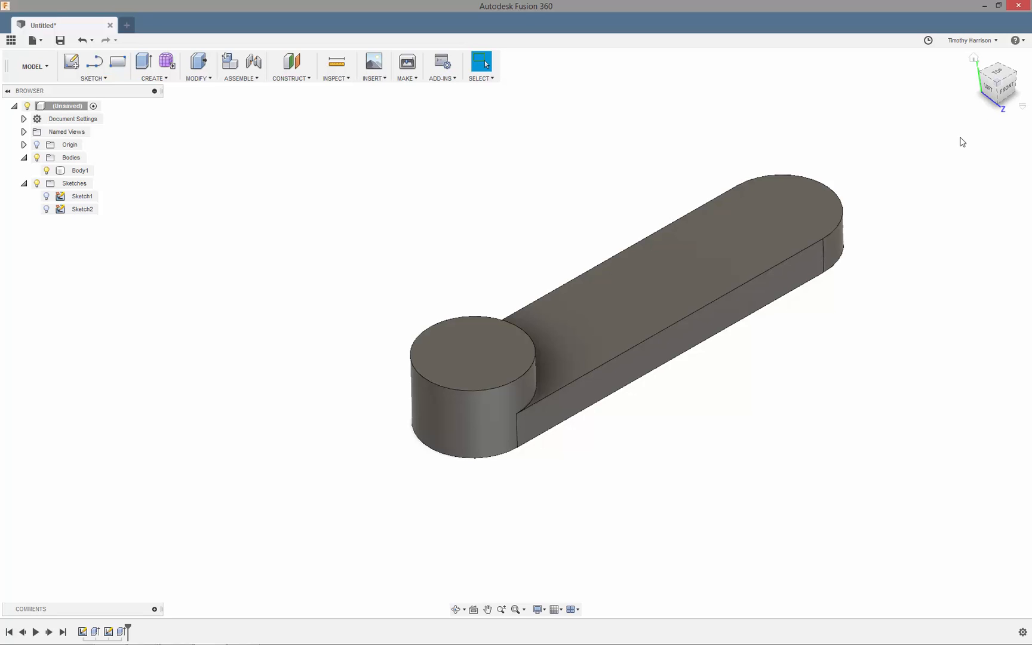
{"action": "left_click", "coordinate": [975, 61]}
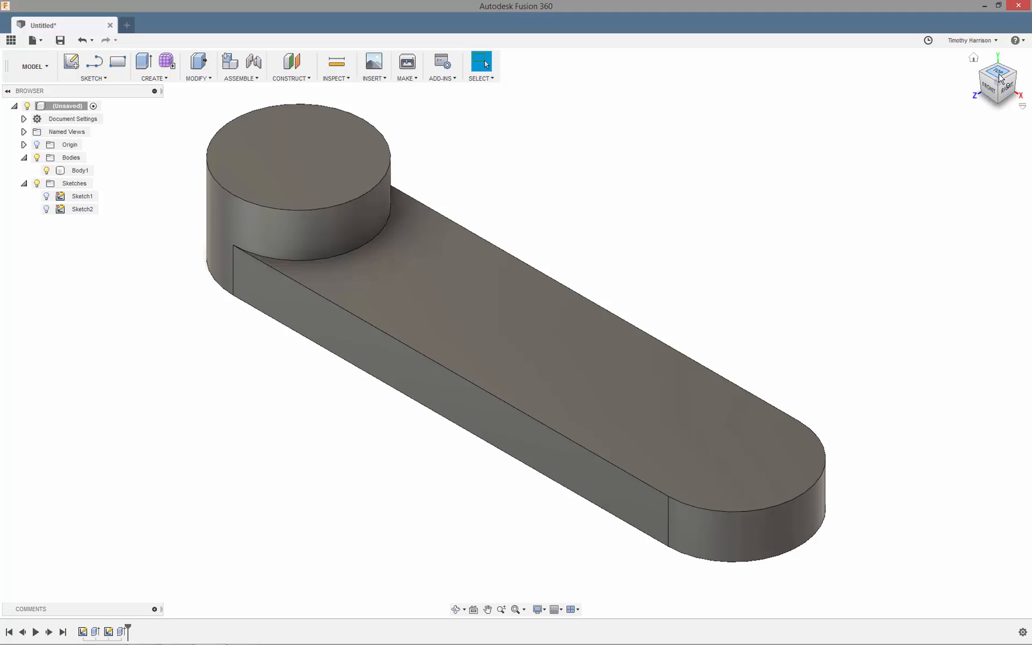
{"action": "left_click", "coordinate": [997, 73]}
{"action": "left_click", "coordinate": [1000, 100]}
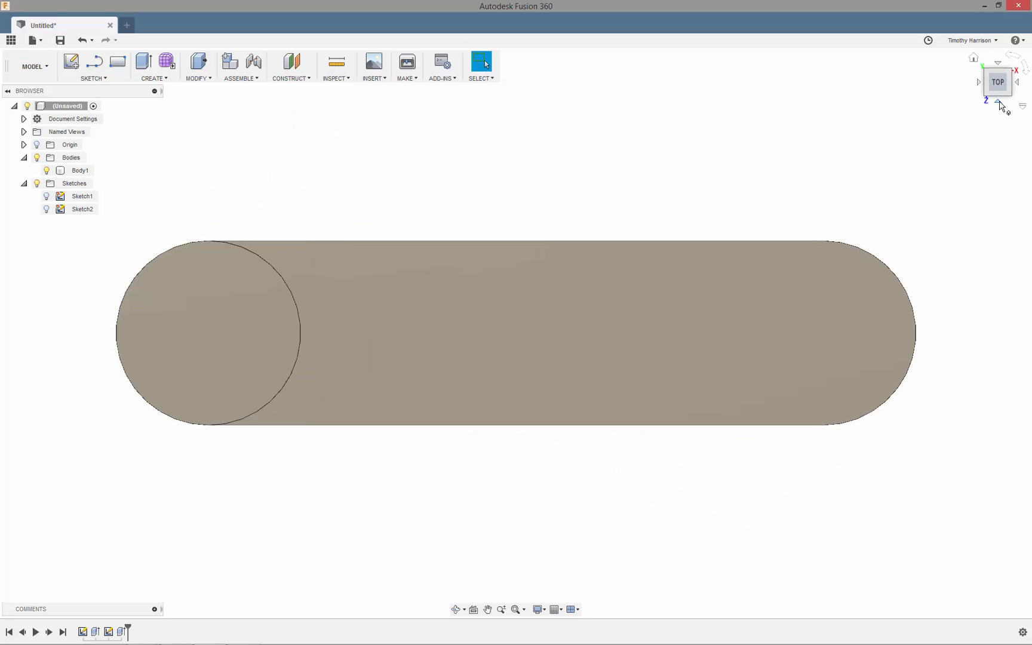
{"action": "left_click", "coordinate": [1009, 71]}
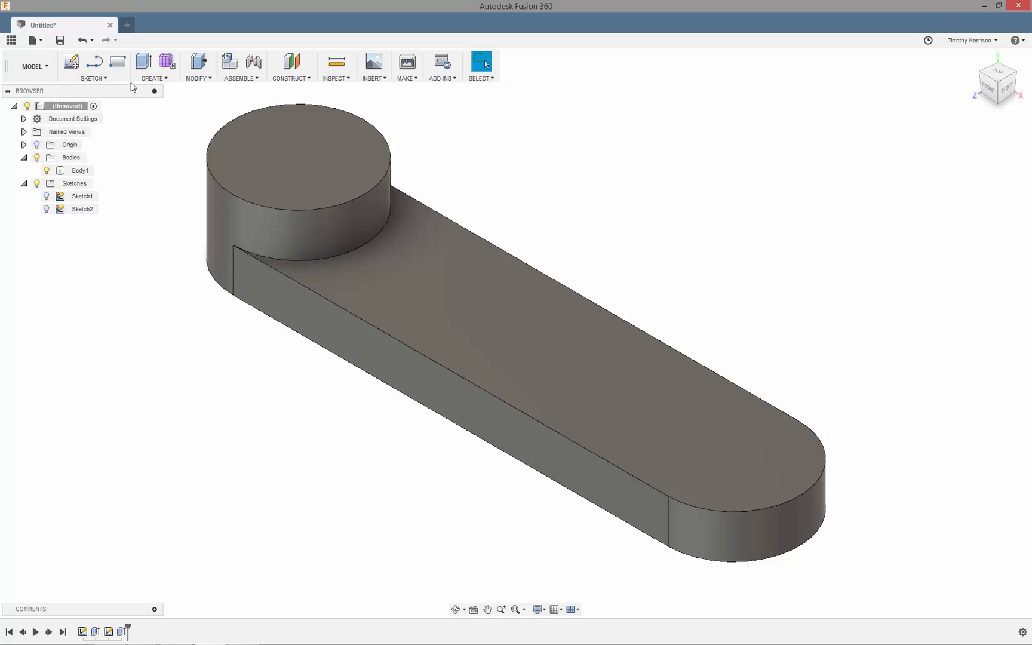
Create a full circular pattern of the boss extrusion feature about the Z axis with a quantity of 2
{"action": "left_click", "coordinate": [166, 82]}
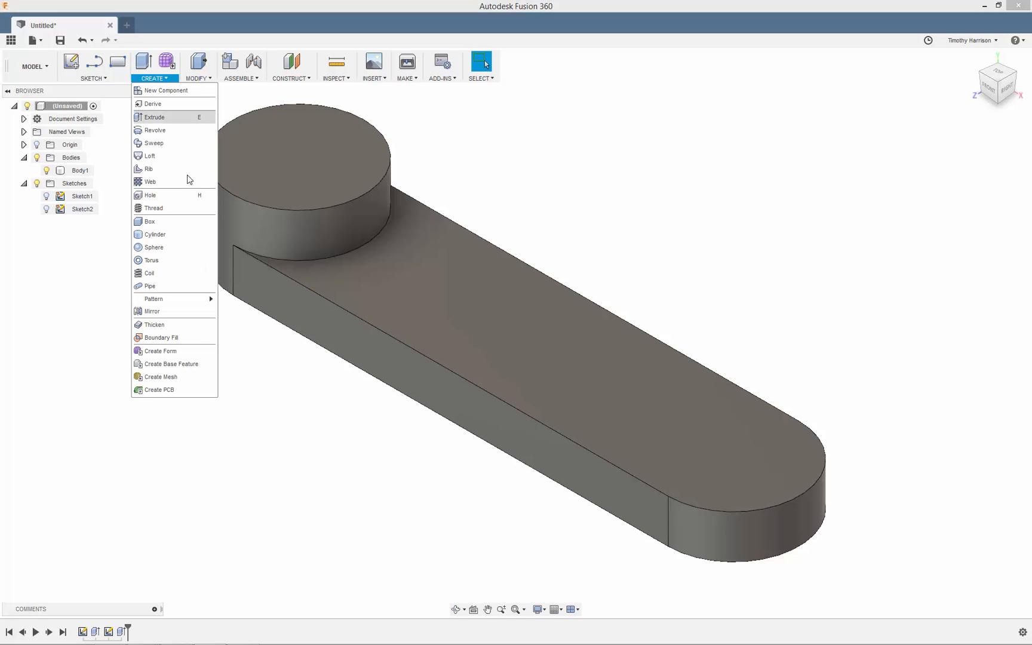
{"action": "mouse_move", "coordinate": [196, 301]}
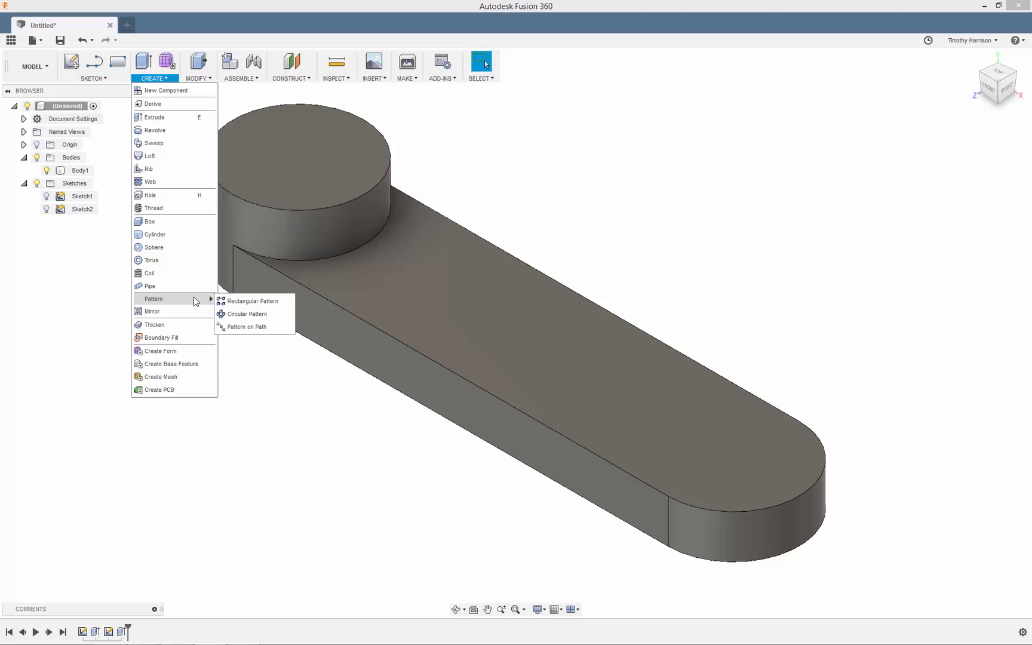
{"action": "left_click", "coordinate": [253, 318]}
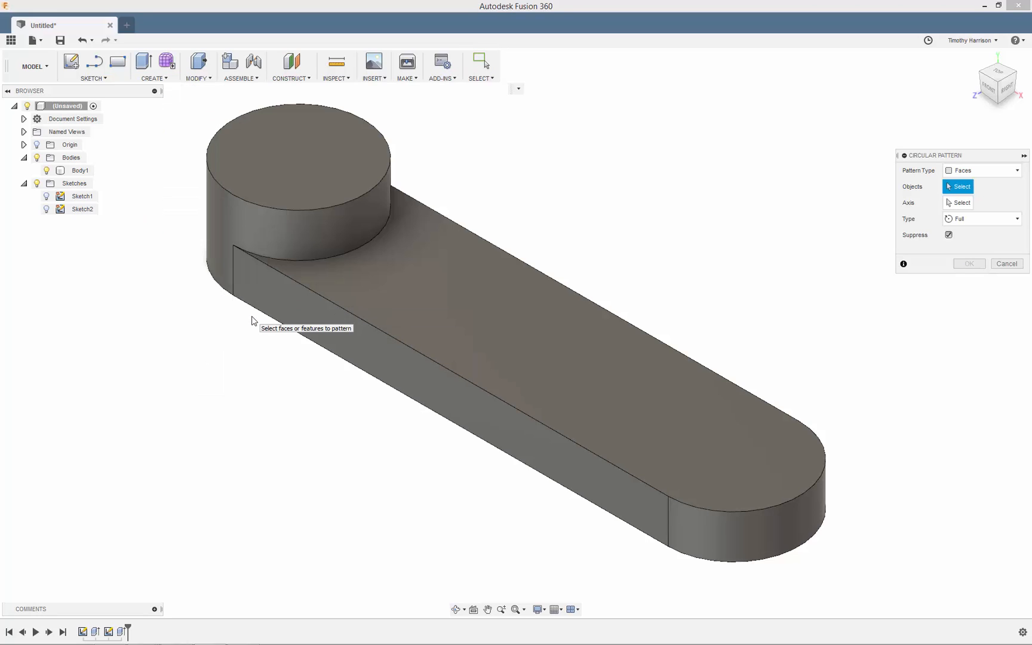
{"action": "left_click", "coordinate": [993, 172]}
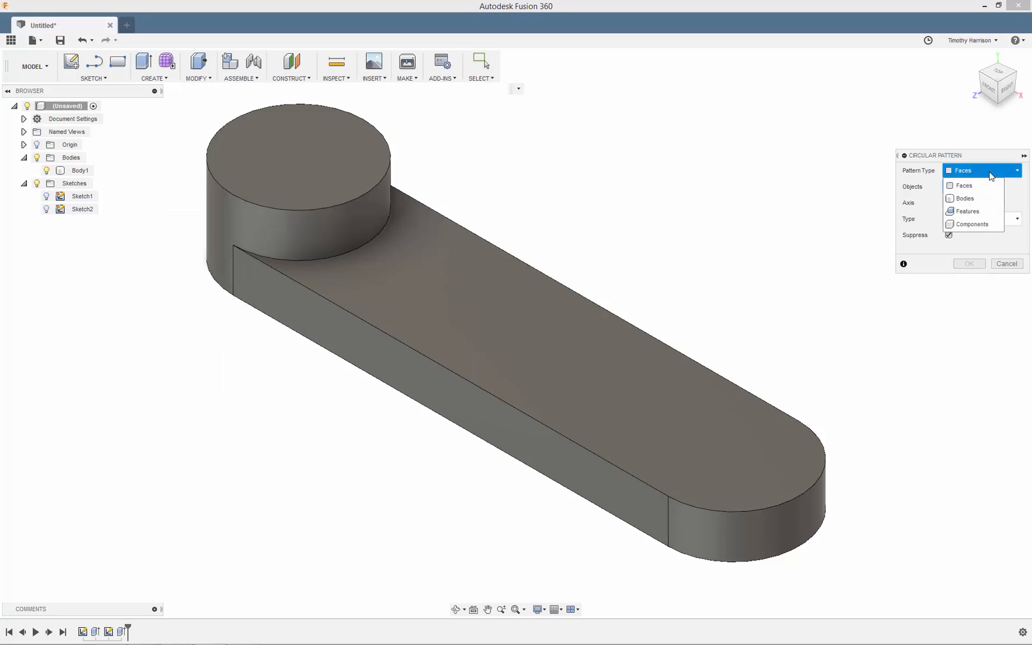
{"action": "left_click", "coordinate": [974, 212]}
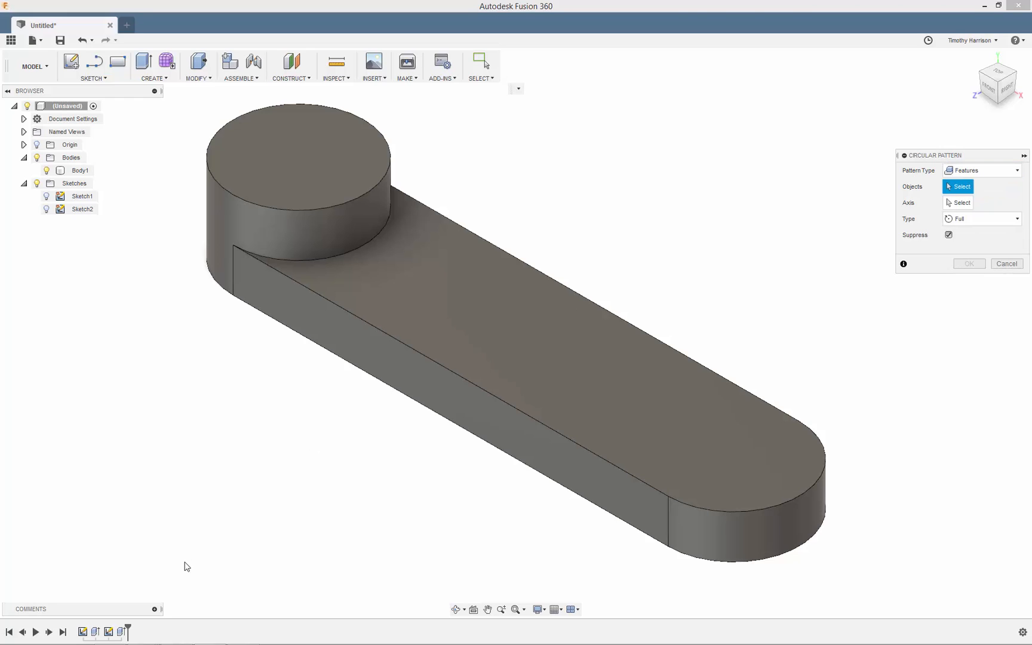
{"action": "left_click", "coordinate": [122, 631]}
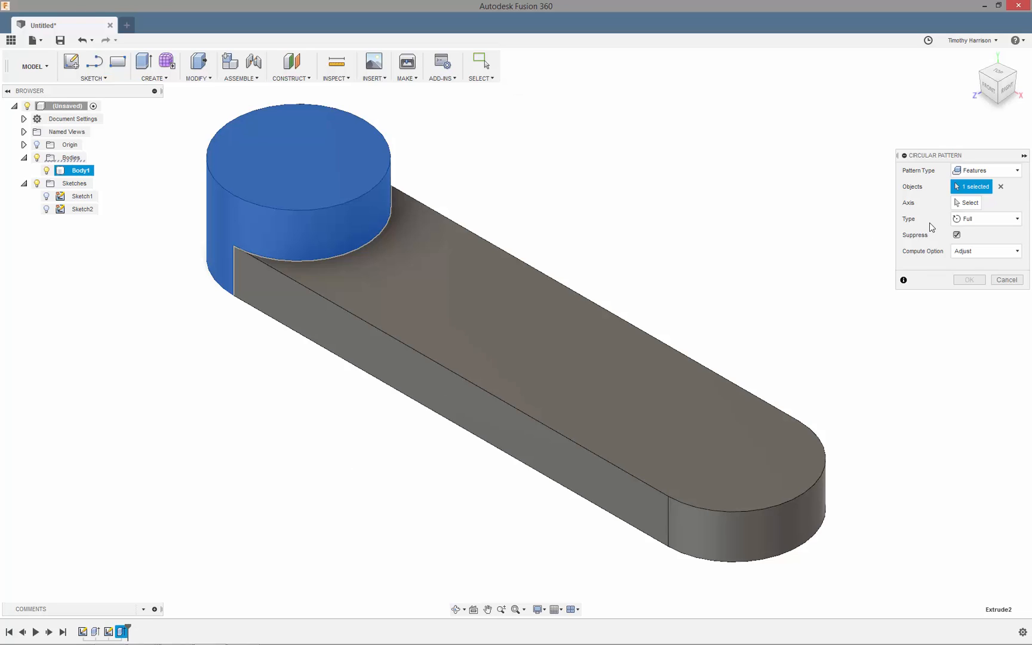
{"action": "left_click", "coordinate": [969, 203]}
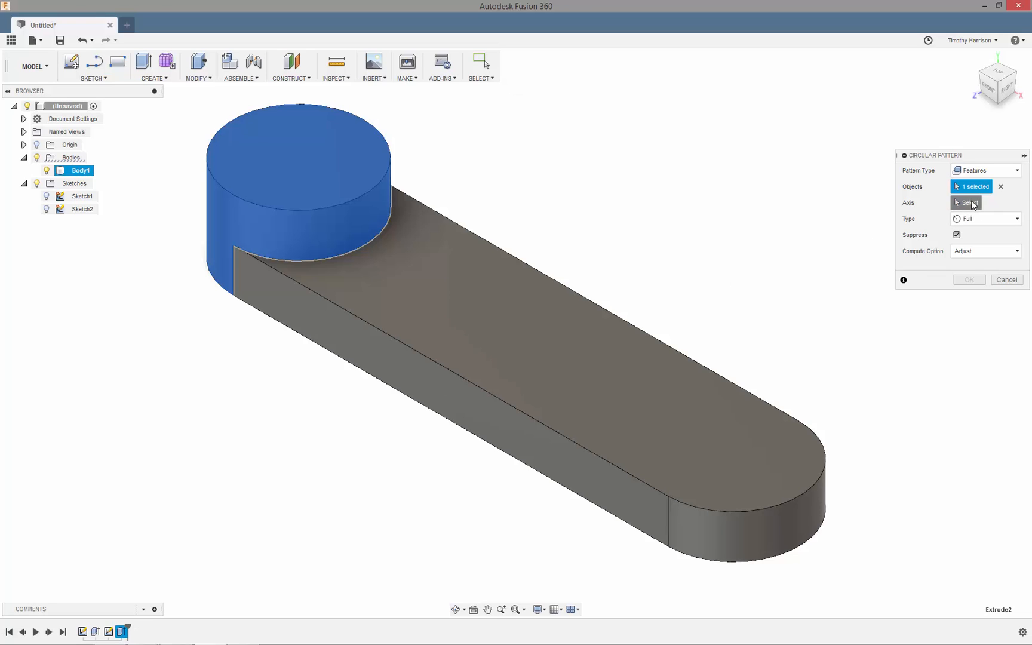
{"action": "left_click", "coordinate": [501, 367]}
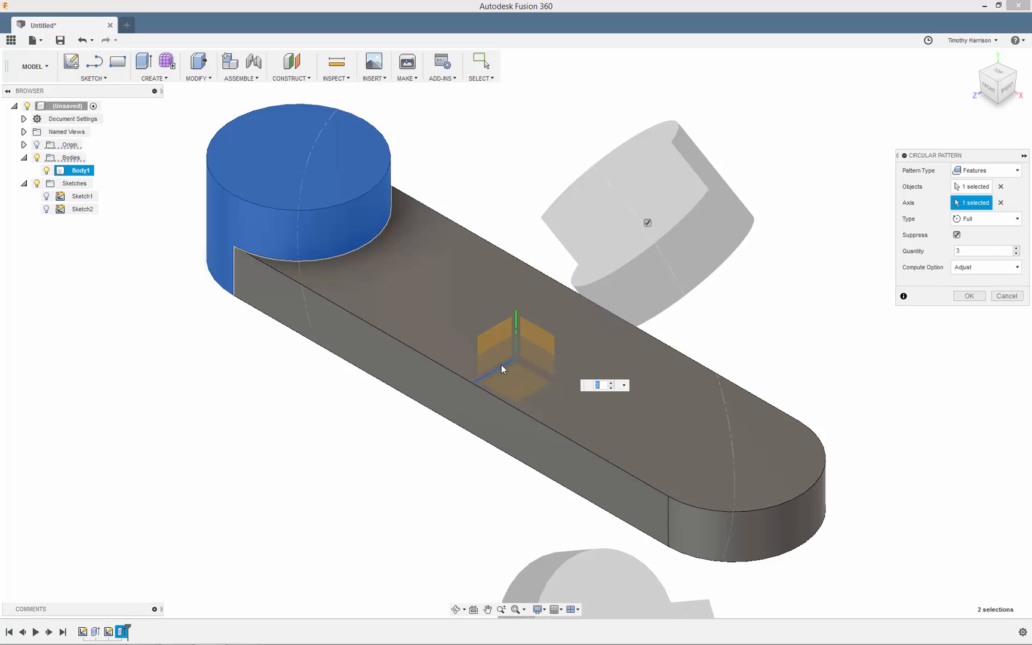
{"action": "left_click", "coordinate": [1017, 255]}
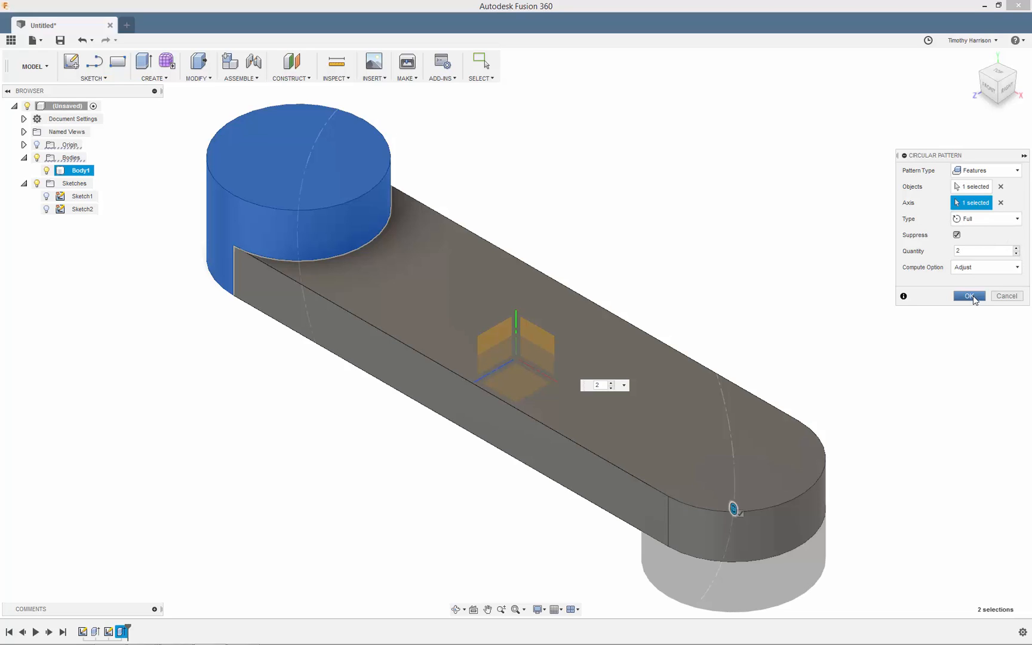
{"action": "left_click", "coordinate": [970, 296]}
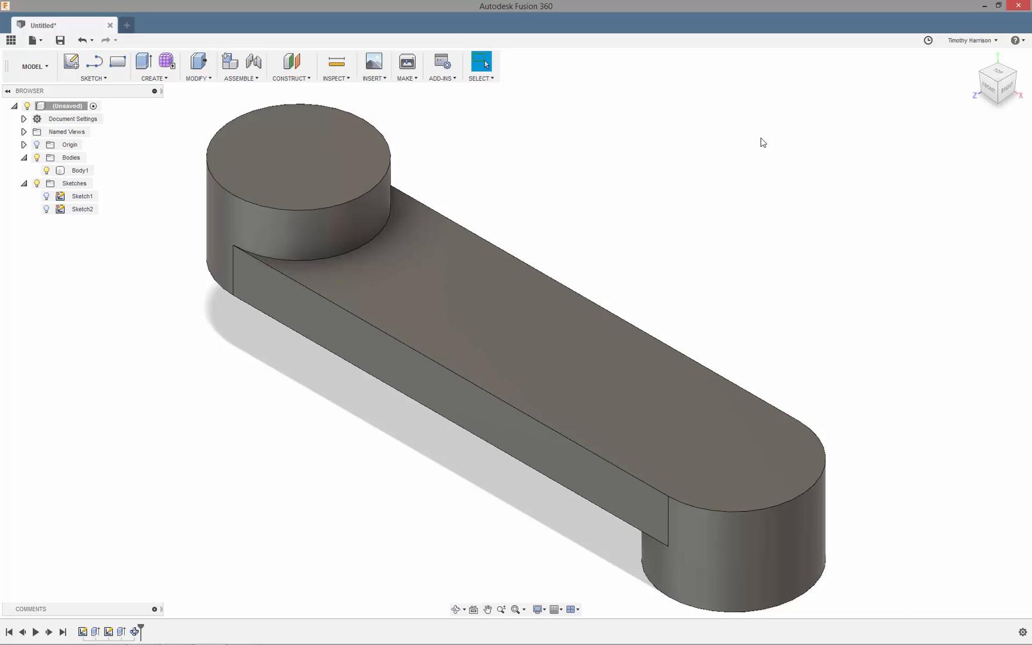
Start a sketch on the front XY plane and draw a 3 in center diameter circle at the origin
{"action": "left_click", "coordinate": [70, 63]}
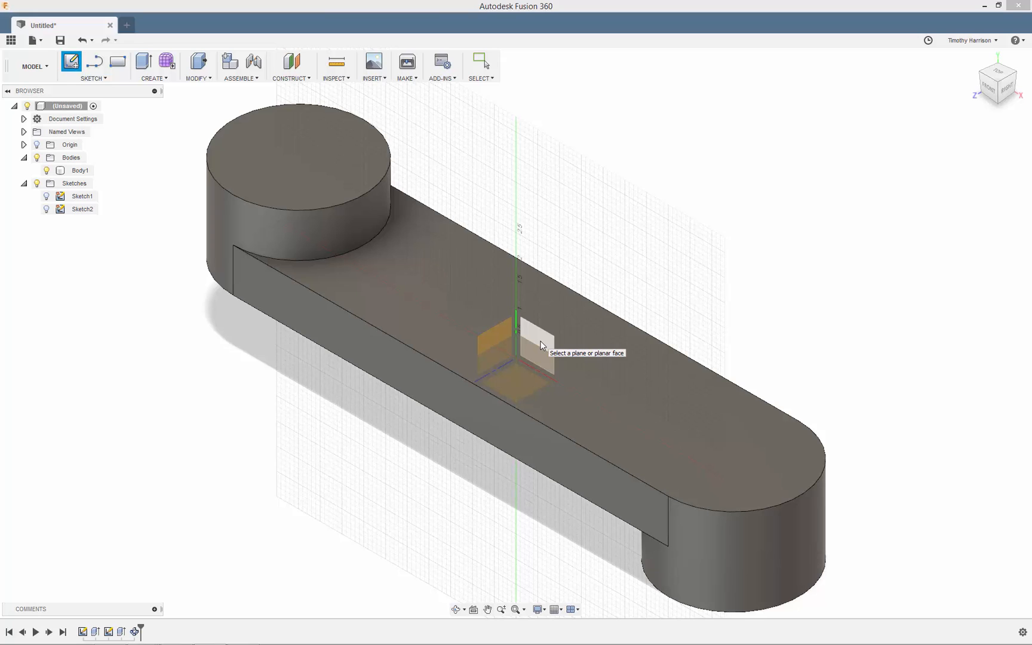
{"action": "left_click", "coordinate": [541, 346]}
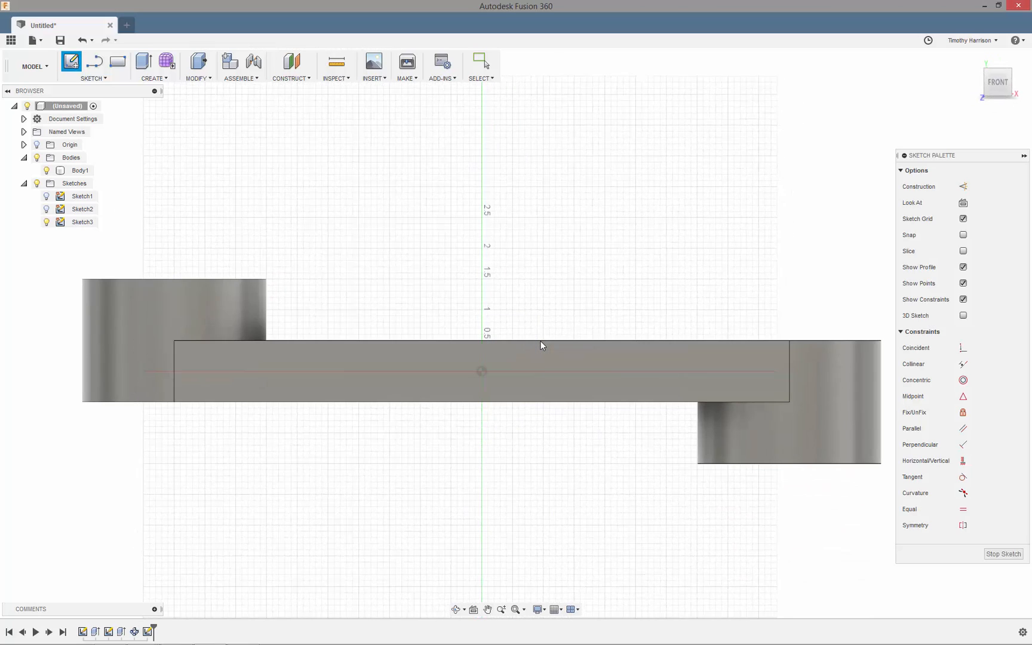
{"action": "left_click", "coordinate": [93, 78]}
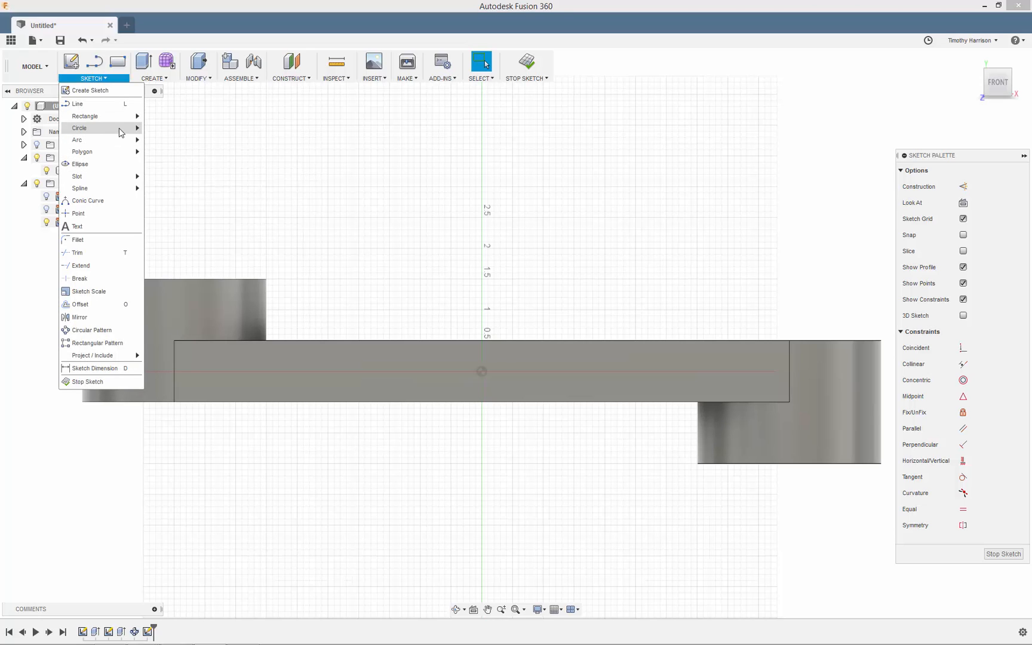
{"action": "mouse_move", "coordinate": [122, 130]}
{"action": "left_click", "coordinate": [180, 130]}
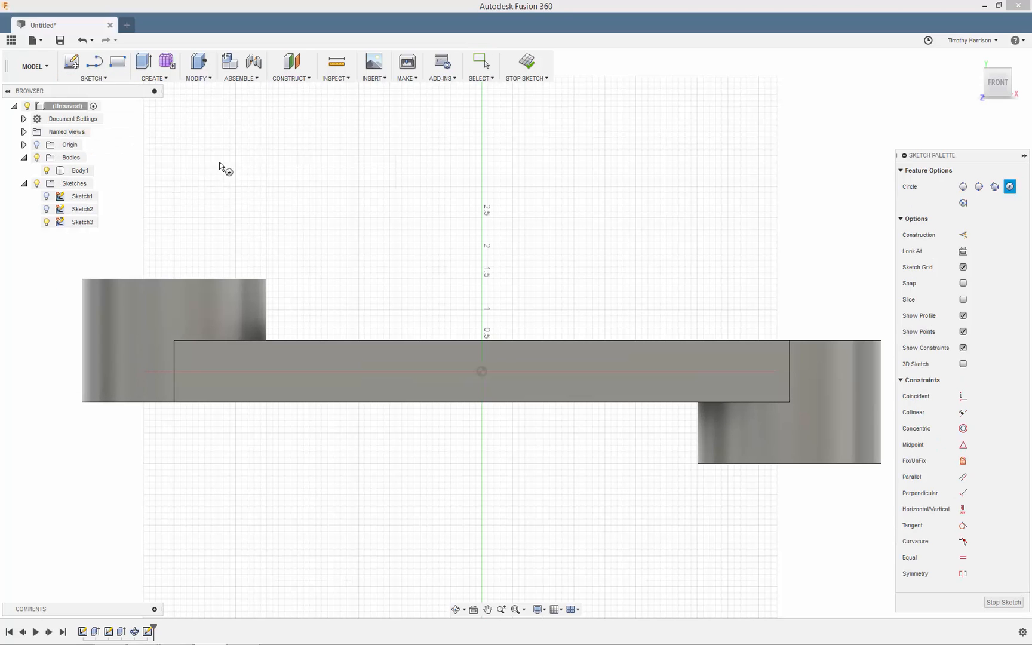
{"action": "left_click", "coordinate": [483, 373]}
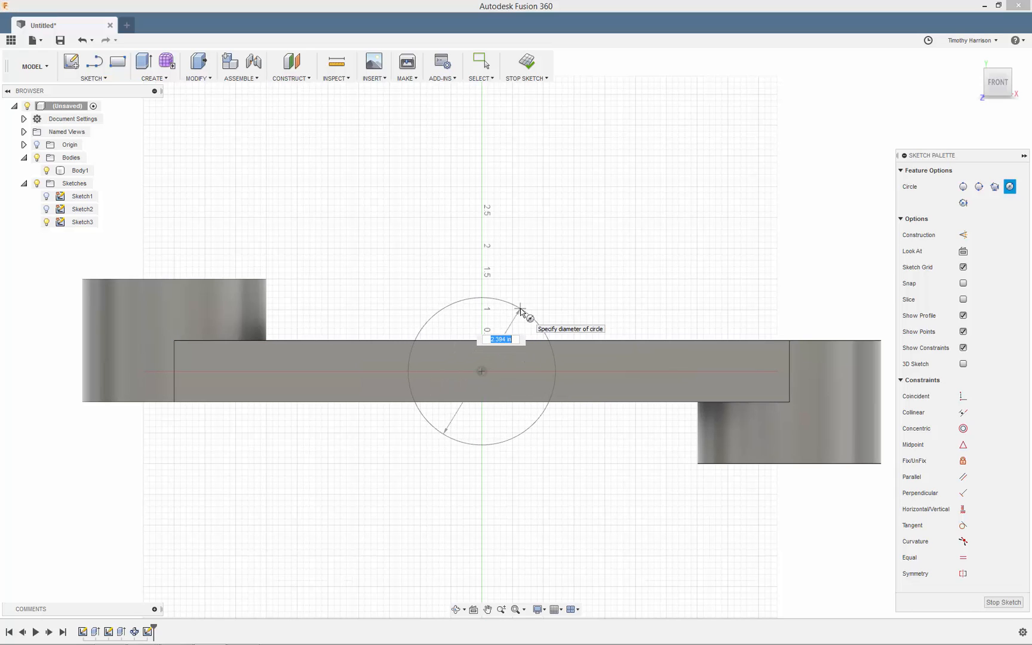
{"action": "type", "text": "3"}
{"action": "key", "text": "Tab"}
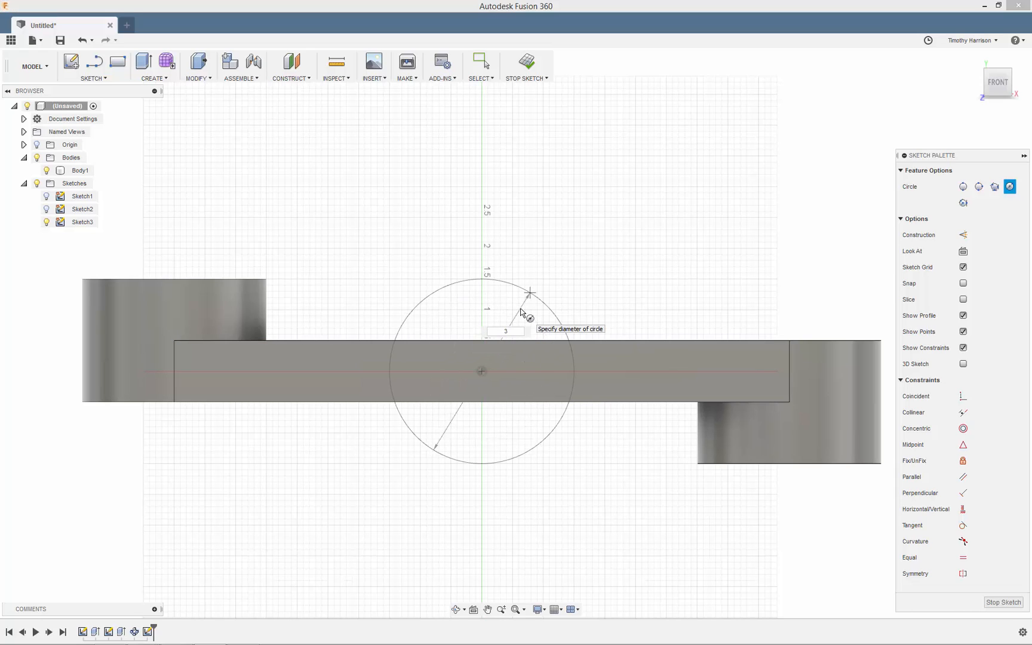
{"action": "left_click", "coordinate": [546, 307]}
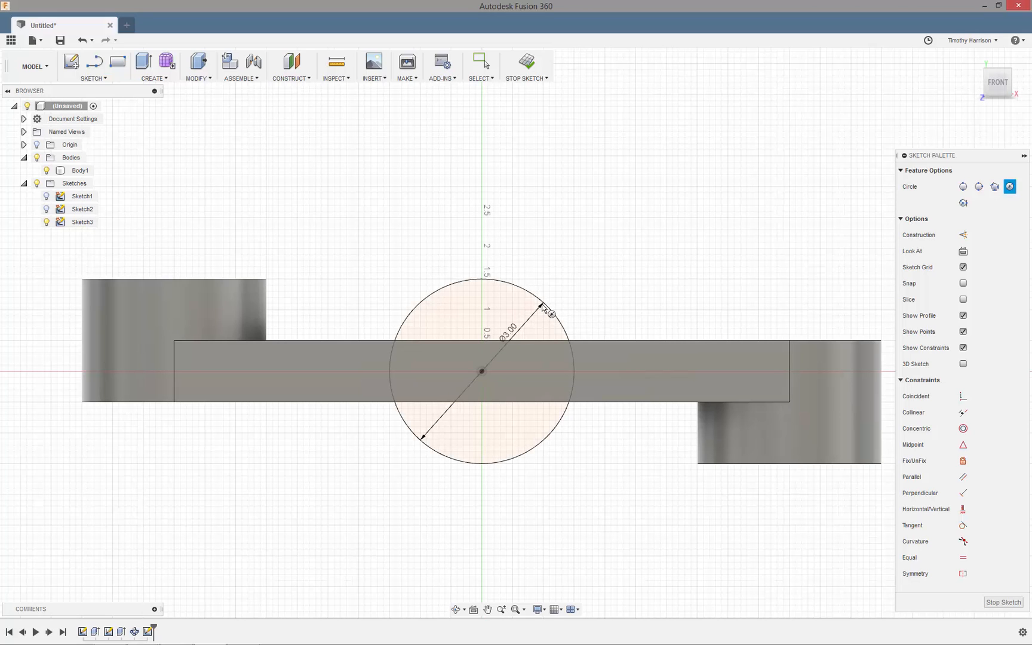
Press Pull the 3 in circle symmetrically 2.5 in to each side, joining it to the body as a cross cylinder
{"action": "right_click", "coordinate": [598, 206]}
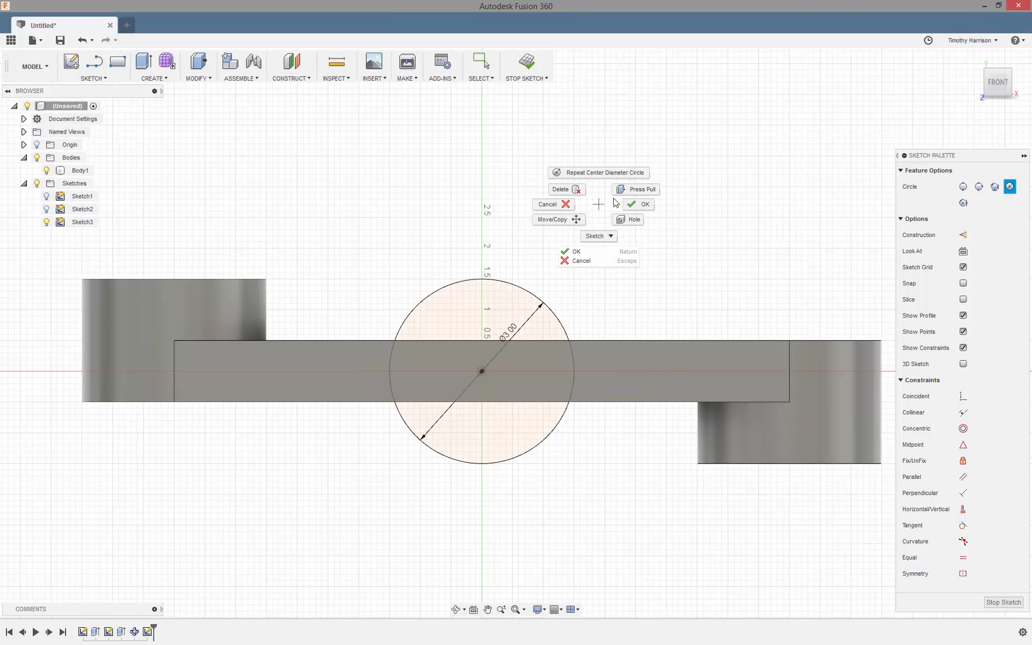
{"action": "left_click", "coordinate": [638, 190]}
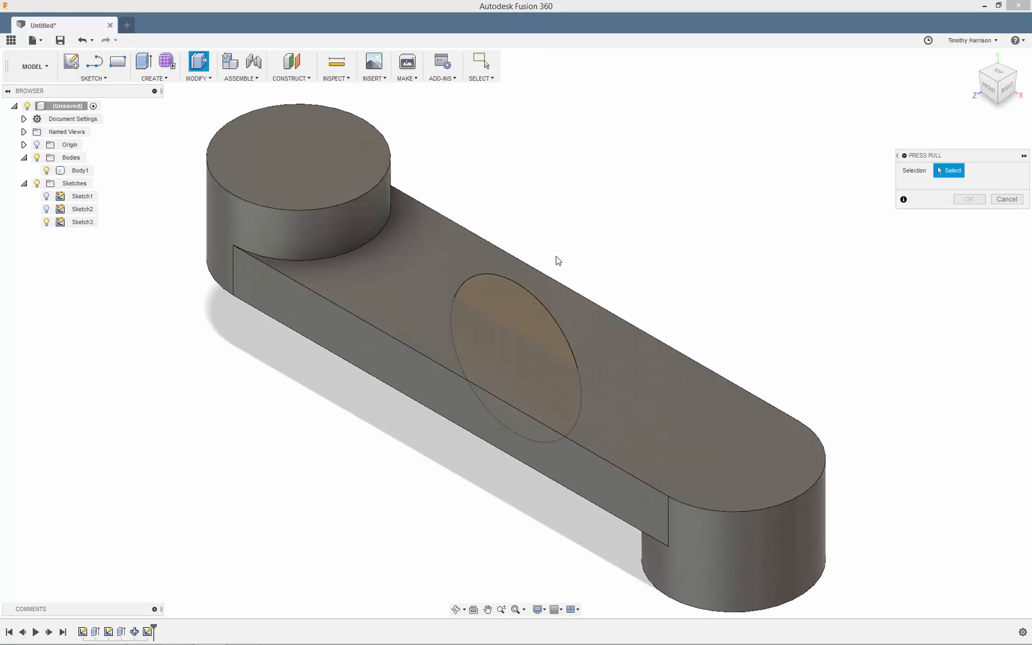
{"action": "left_click", "coordinate": [523, 311]}
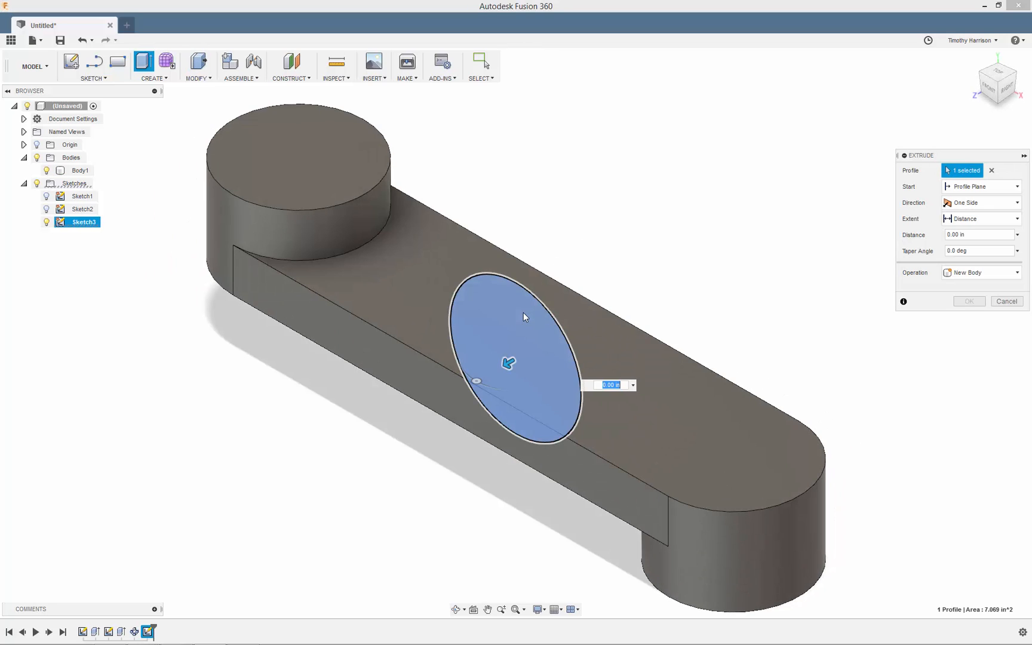
{"action": "left_click", "coordinate": [980, 205]}
{"action": "left_click", "coordinate": [970, 243]}
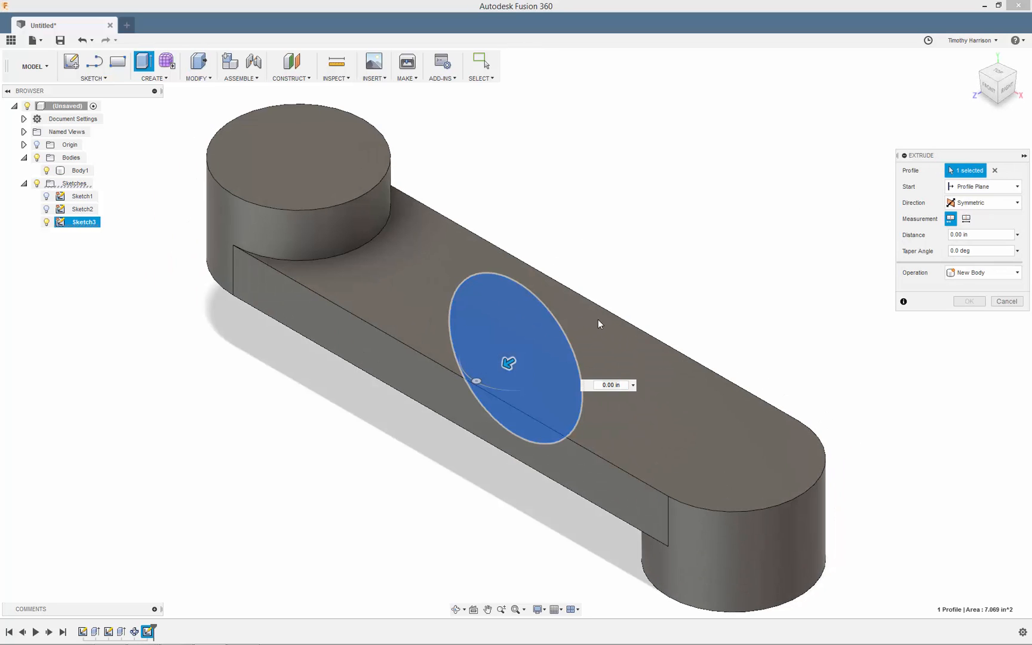
{"action": "left_click_drag", "start_coordinate": [483, 372], "coordinate": [379, 417]}
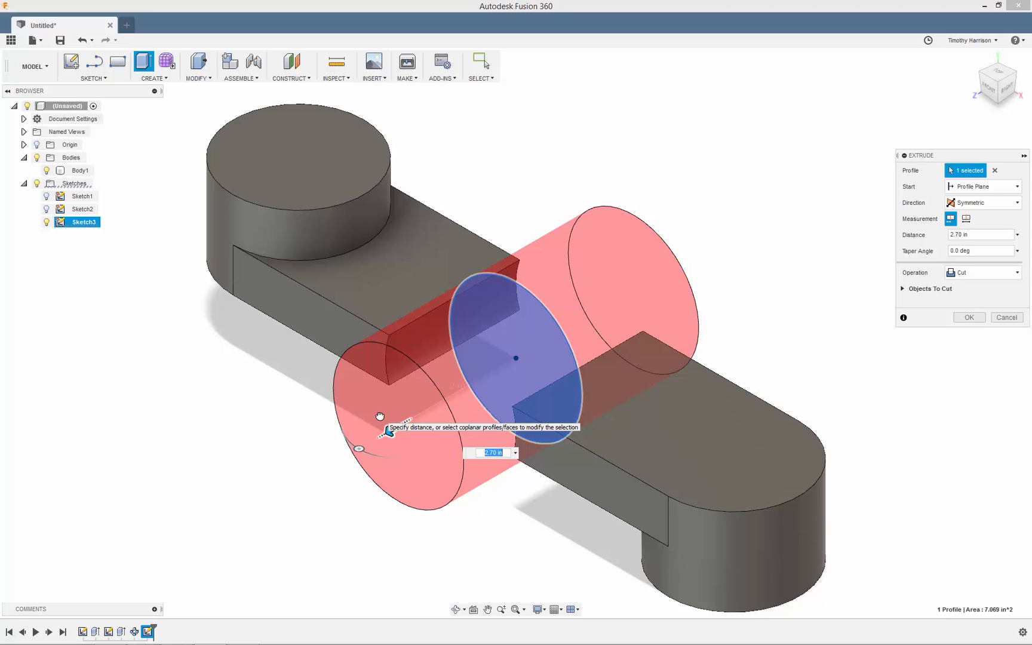
{"action": "left_click", "coordinate": [986, 274]}
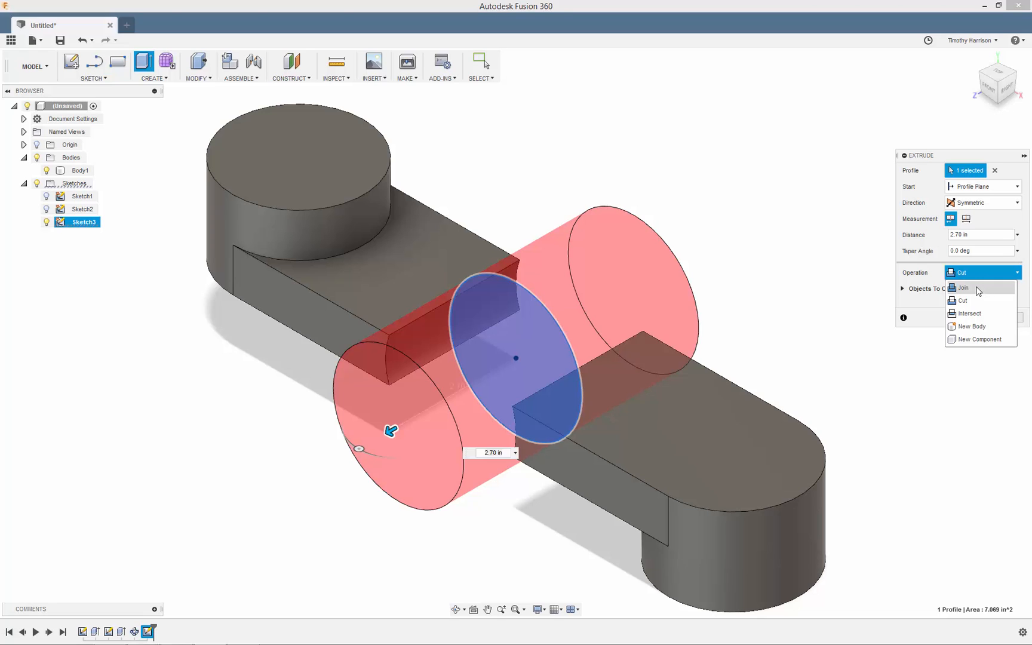
{"action": "left_click", "coordinate": [977, 289]}
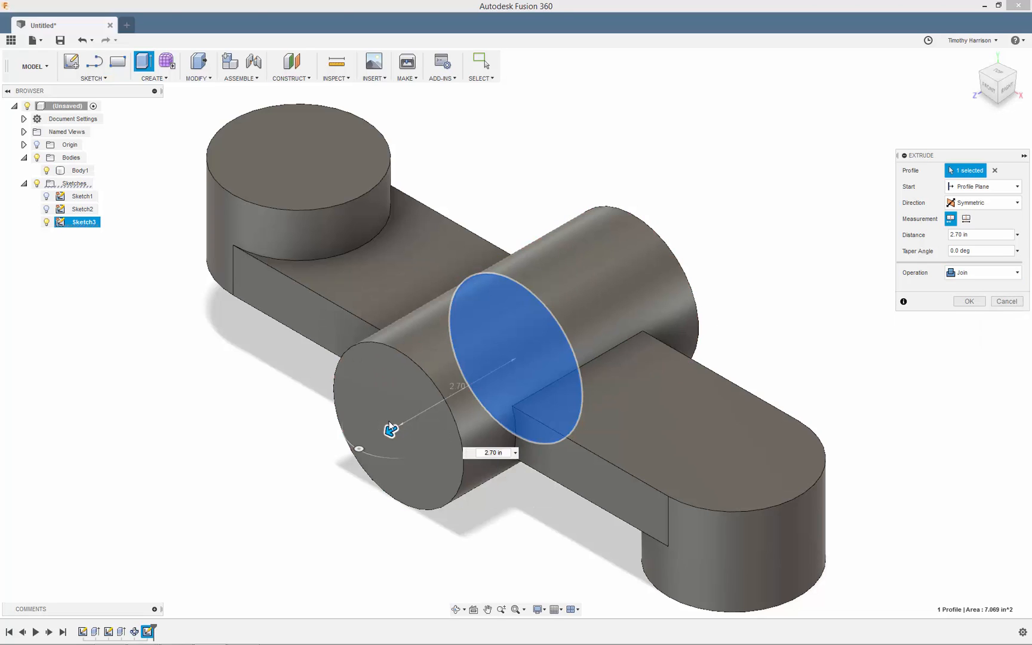
{"action": "mouse_move", "coordinate": [391, 431]}
{"action": "left_mouse_down"}
{"action": "mouse_move", "coordinate": [381, 436]}
{"action": "mouse_move", "coordinate": [399, 425]}
{"action": "left_mouse_up"}
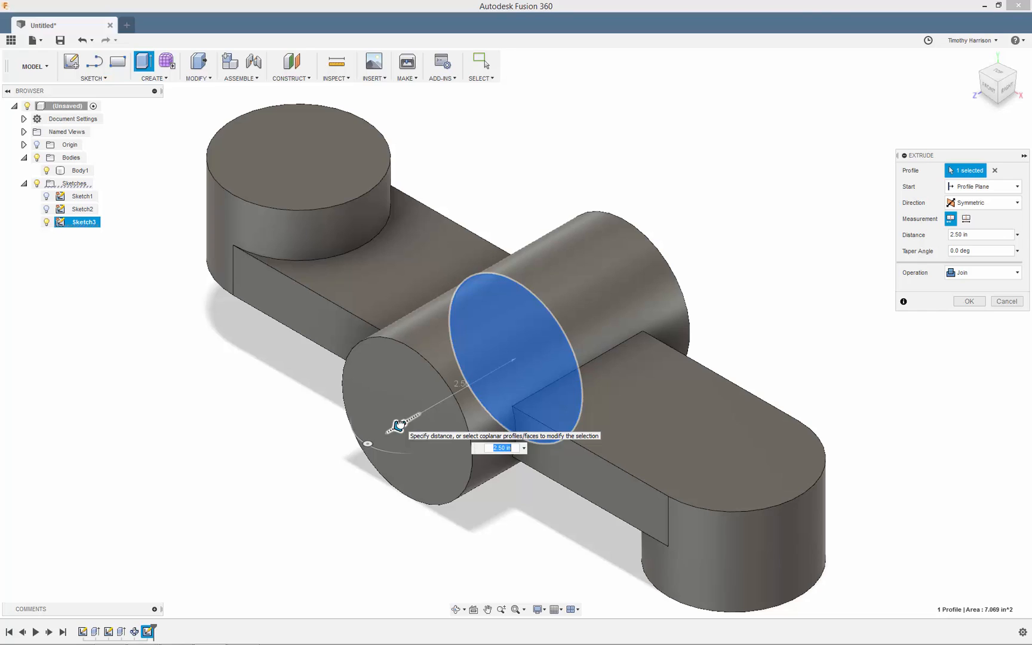
{"action": "left_click", "coordinate": [970, 302]}
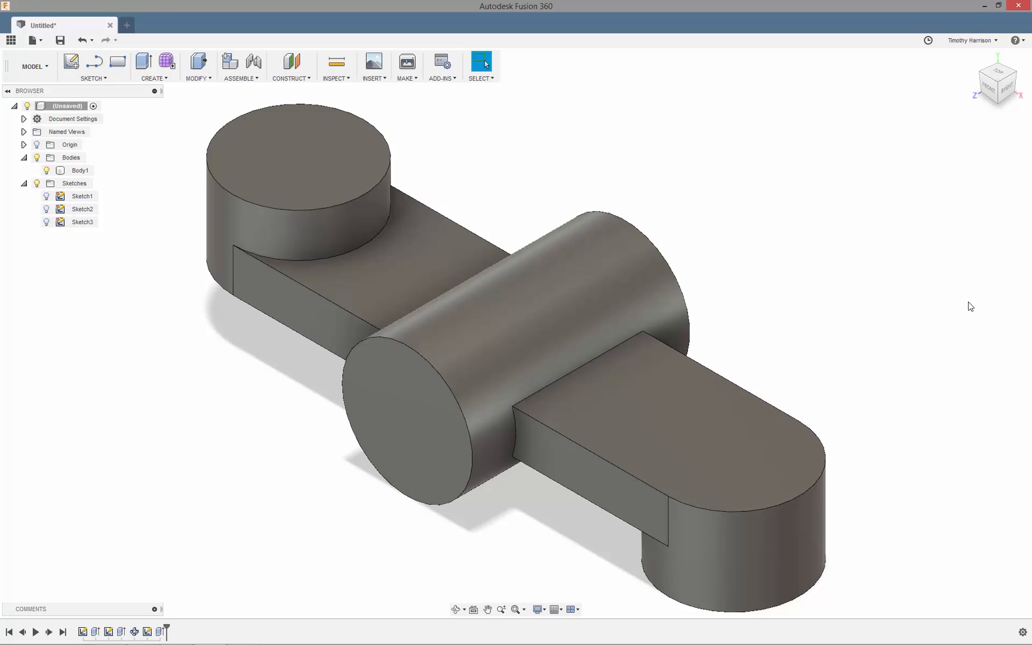
Create a simple 1.5 in diameter hole with extents All, centred on the upper face of the raised end boss
{"action": "left_click", "coordinate": [165, 80]}
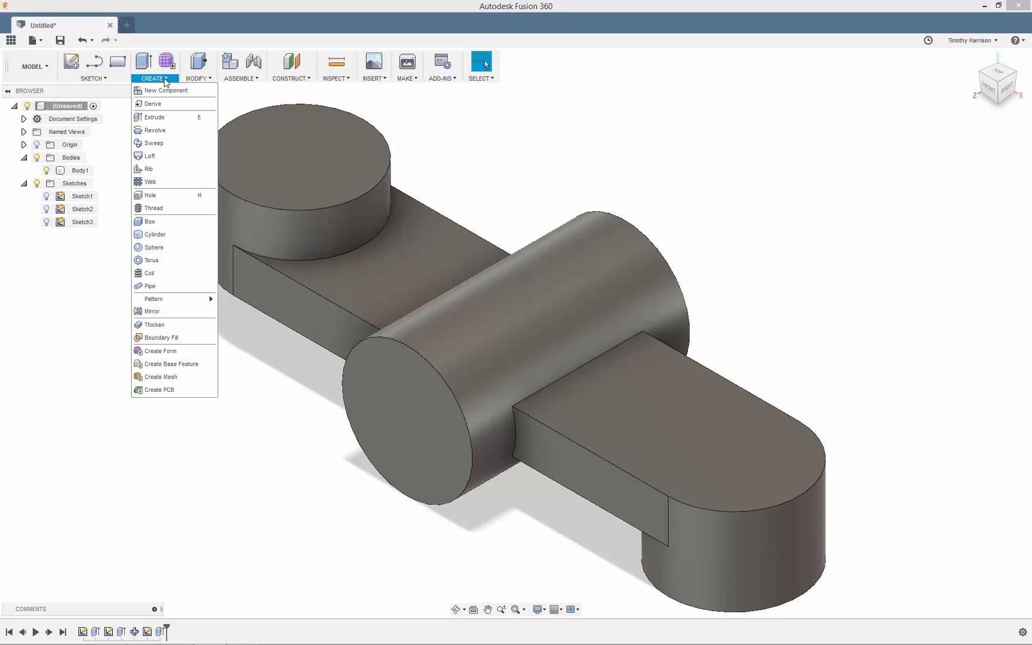
{"action": "left_click", "coordinate": [173, 198]}
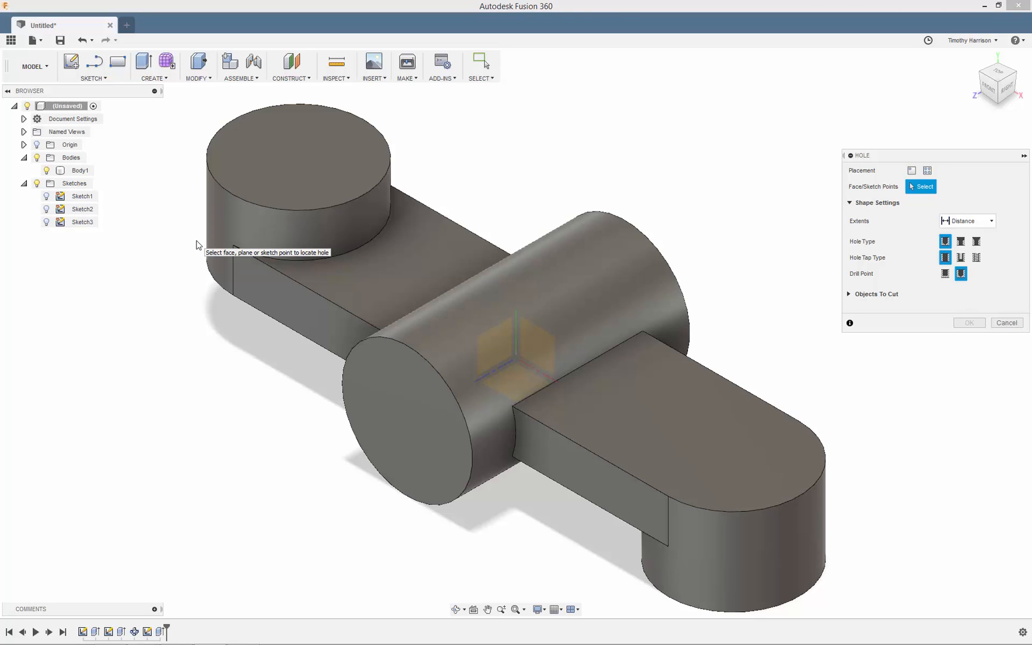
{"action": "left_click", "coordinate": [267, 150]}
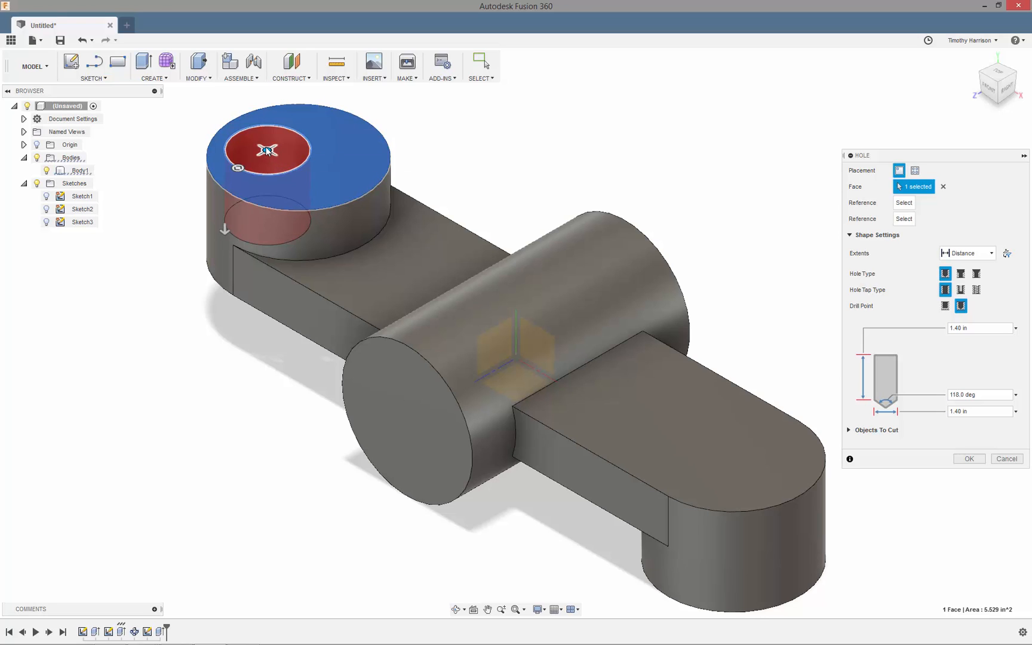
{"action": "left_click_drag", "start_coordinate": [268, 150], "coordinate": [297, 156]}
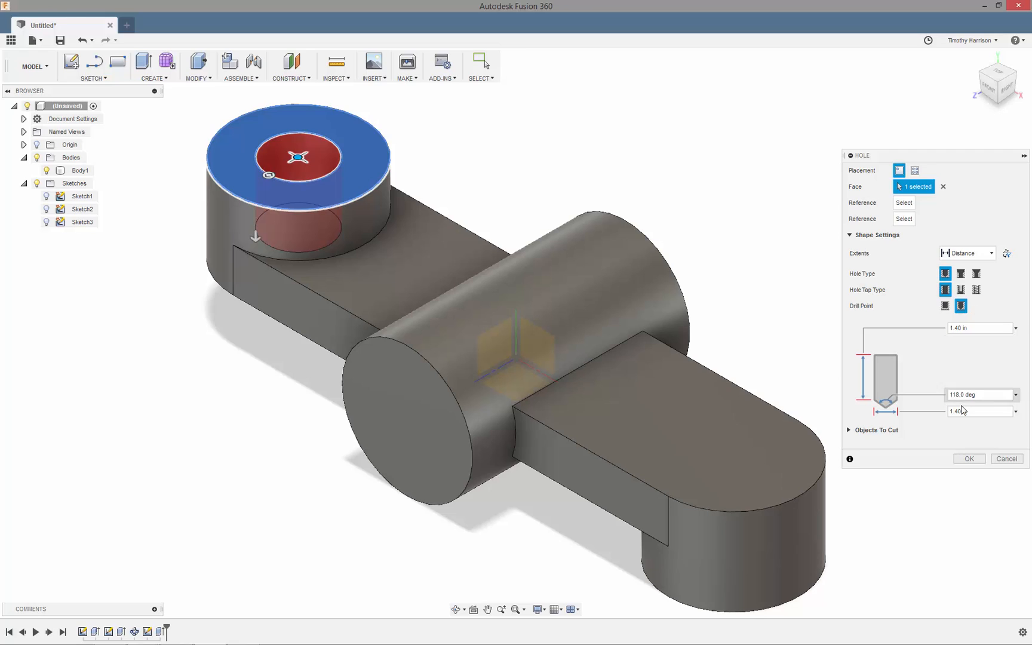
{"action": "left_click_drag", "start_coordinate": [975, 410], "coordinate": [938, 411]}
{"action": "type", "text": "1.5"}
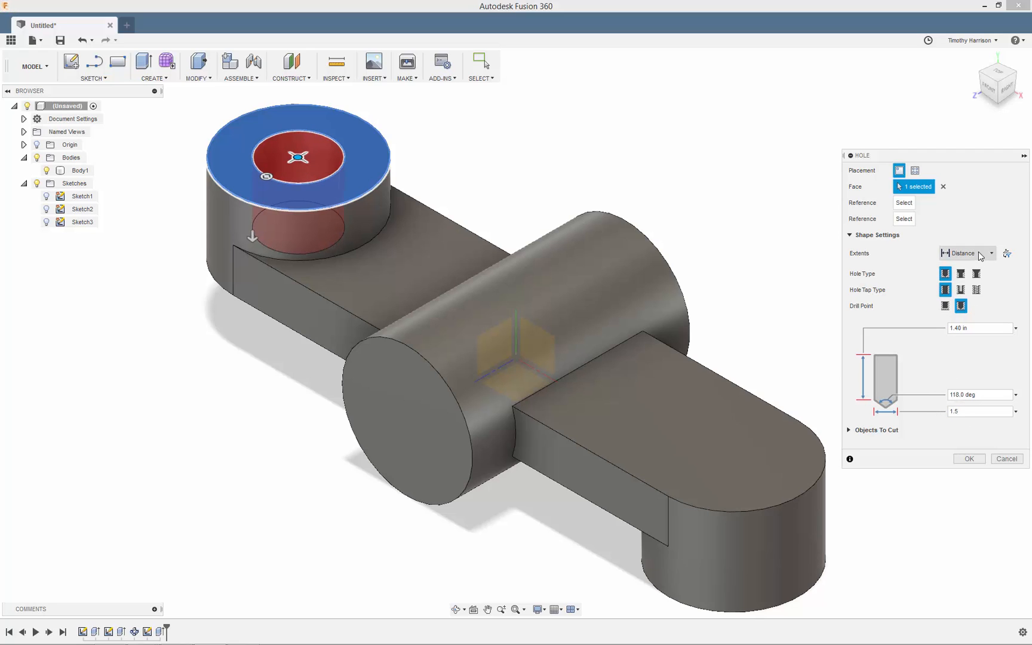
{"action": "left_click", "coordinate": [979, 253]}
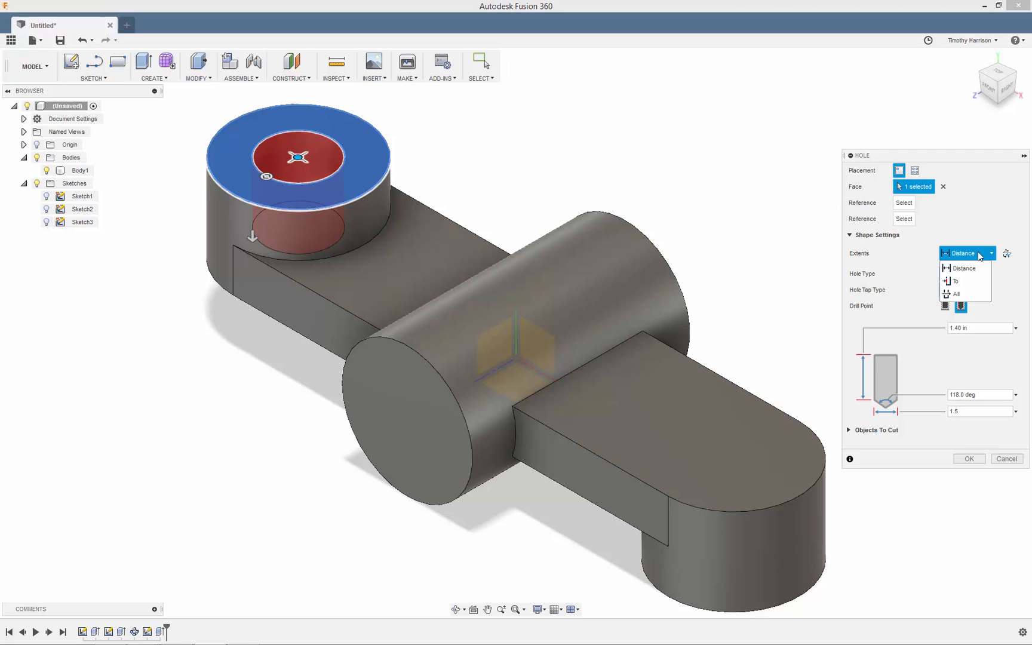
{"action": "left_click", "coordinate": [967, 295]}
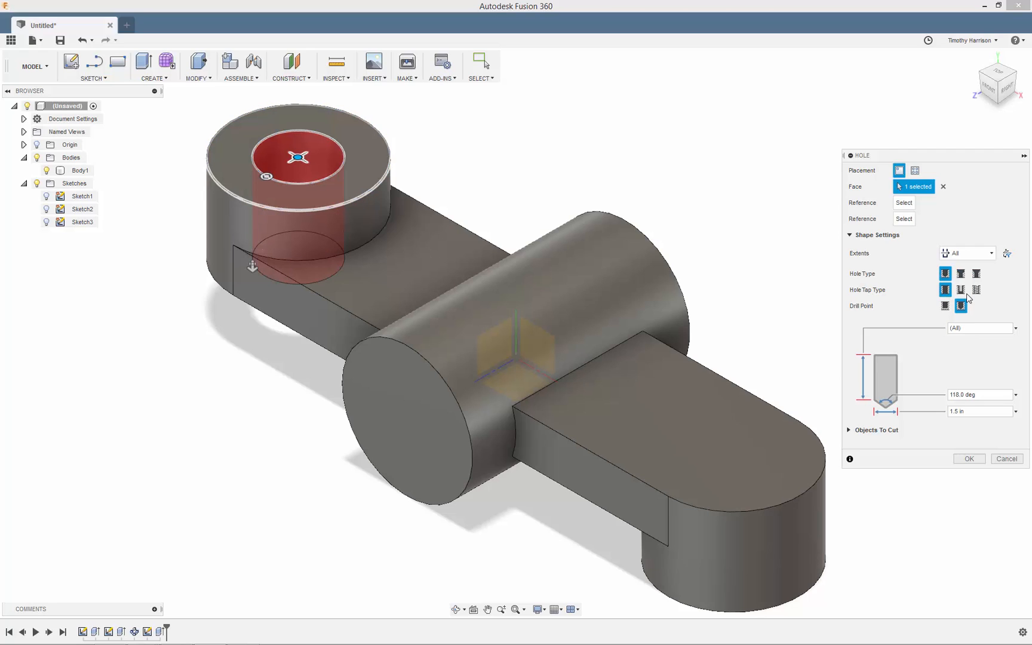
{"action": "left_click", "coordinate": [969, 460]}
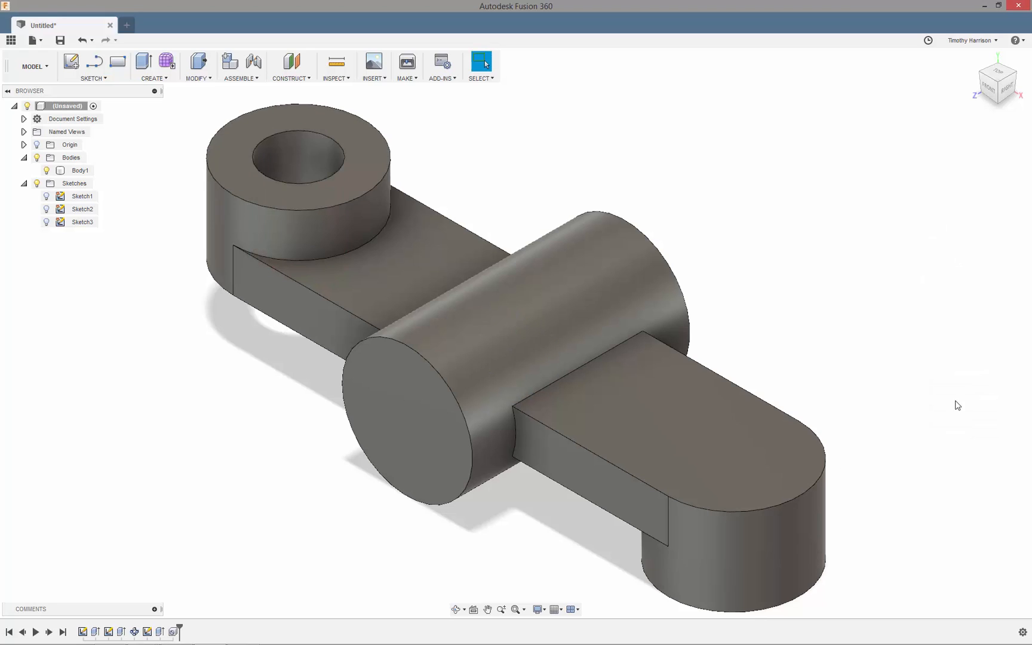
Create a second 1.5 in hole with extents All, centred on the slot's opposite rounded end
{"action": "right_click", "coordinate": [868, 275]}
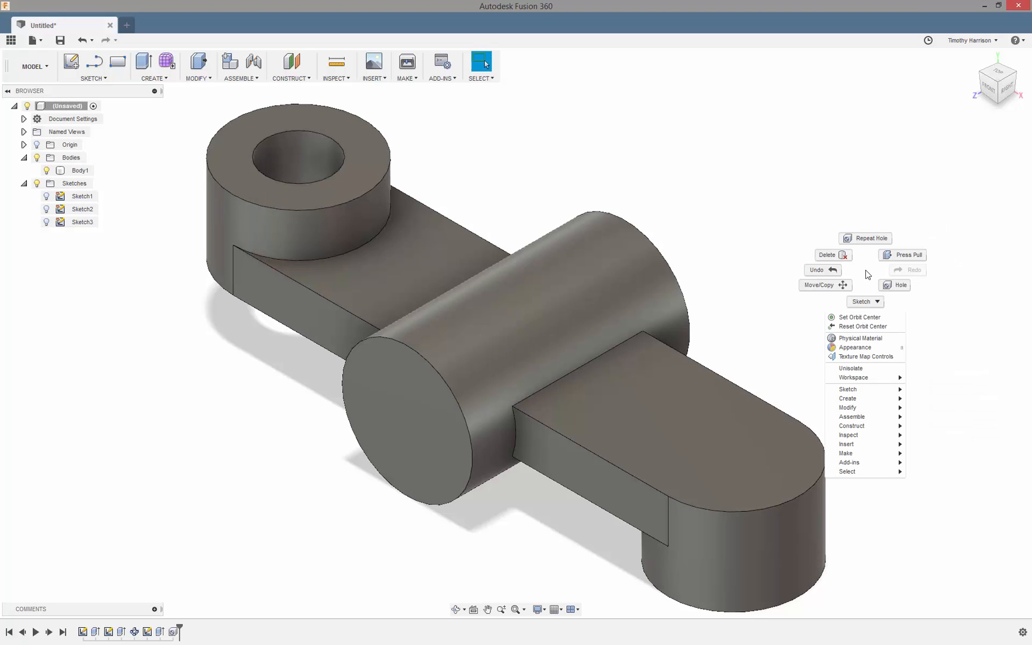
{"action": "left_click", "coordinate": [864, 238]}
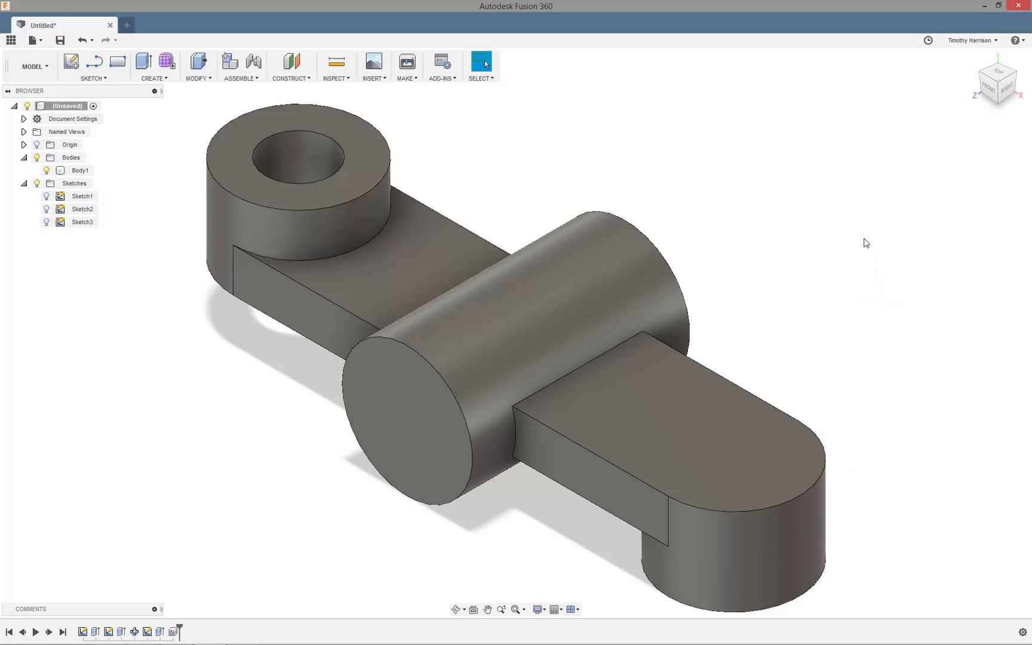
{"action": "left_click", "coordinate": [780, 464]}
{"action": "left_click_drag", "start_coordinate": [779, 464], "coordinate": [733, 458]}
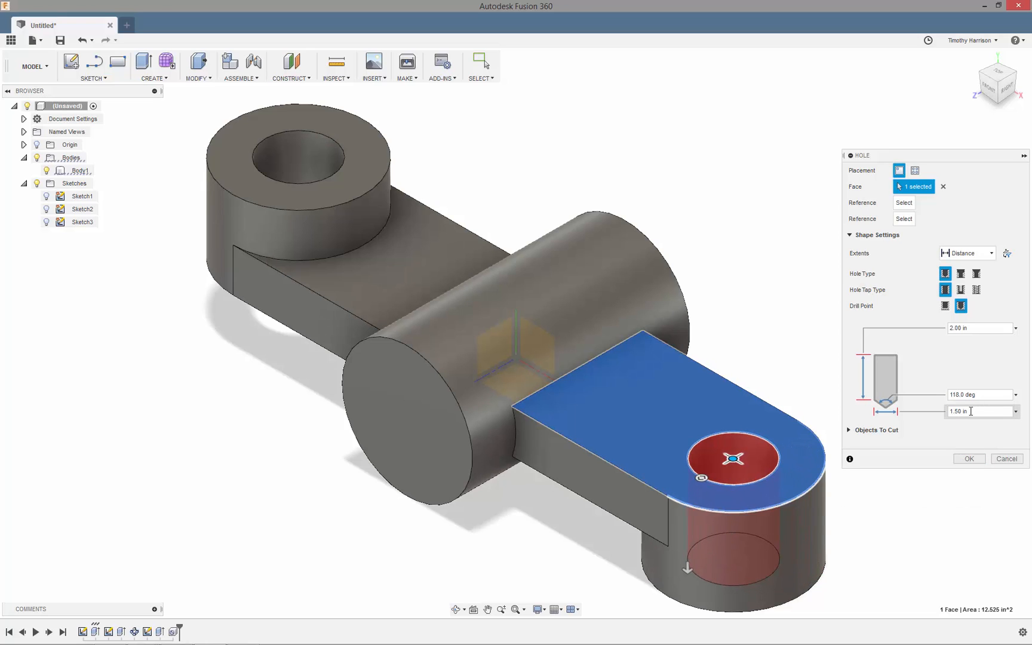
{"action": "left_click", "coordinate": [990, 254]}
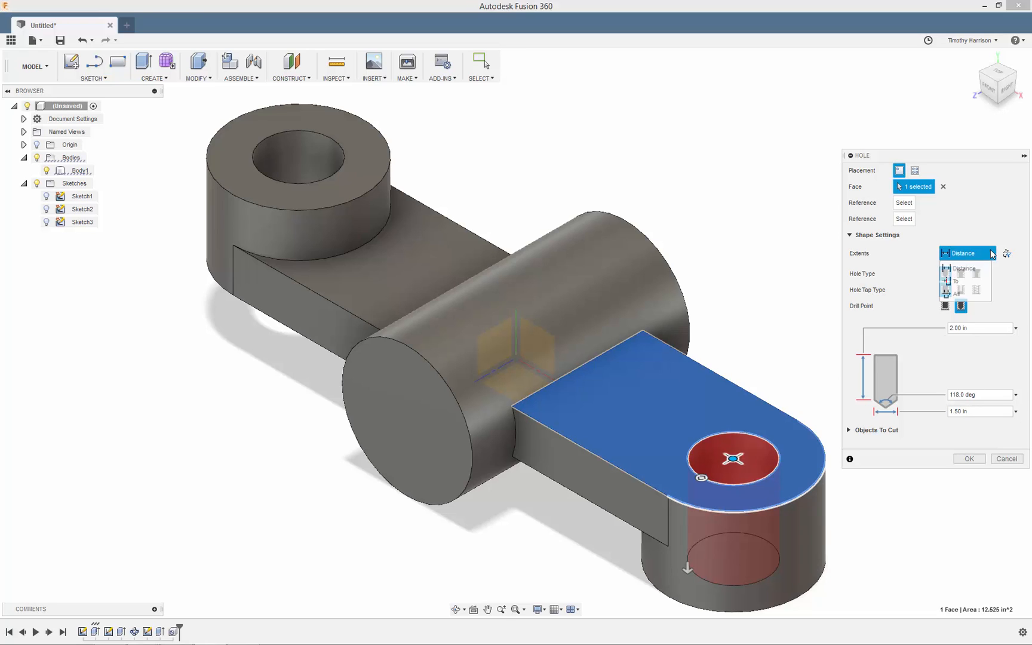
{"action": "left_click", "coordinate": [966, 294]}
{"action": "left_click", "coordinate": [969, 459]}
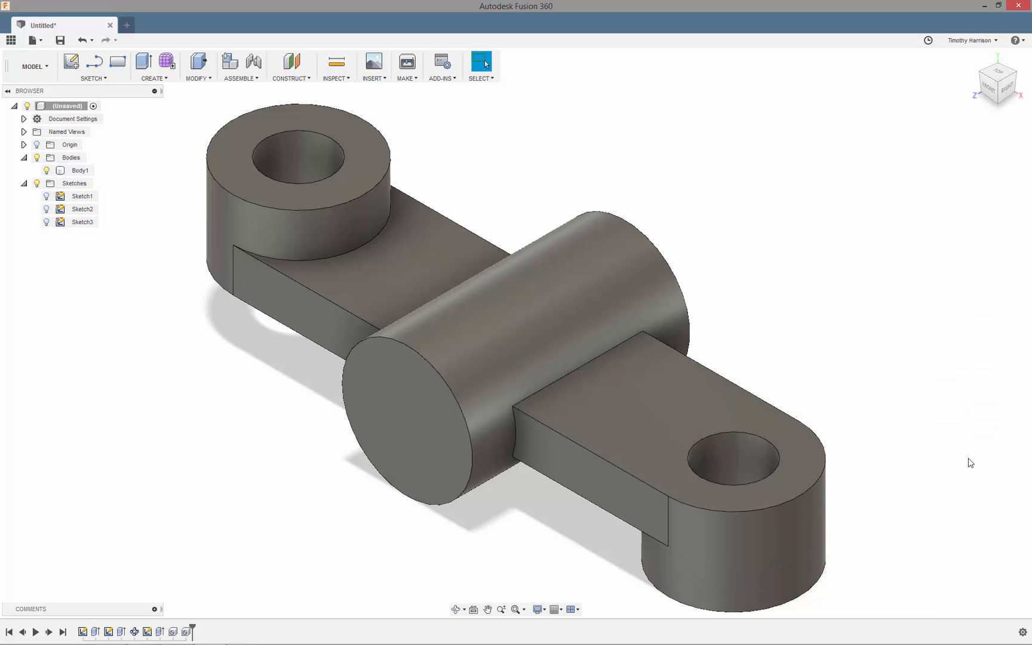
Create a 1.5 in hole with extents All, centred on the front end face of the cross cylinder
{"action": "right_click", "coordinate": [835, 272]}
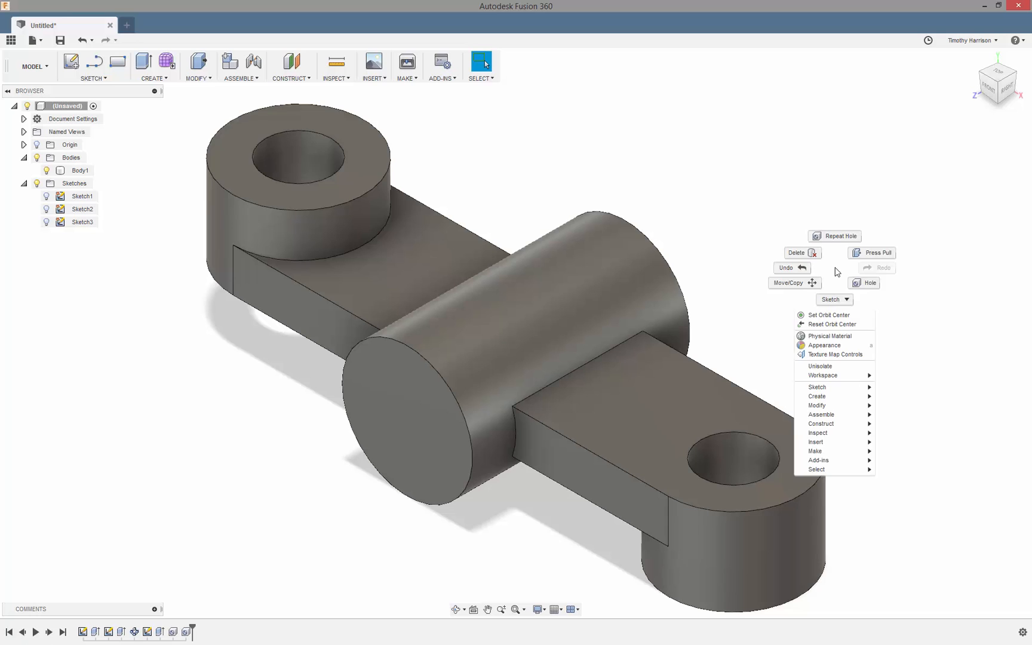
{"action": "left_click", "coordinate": [836, 234]}
{"action": "left_click", "coordinate": [404, 423]}
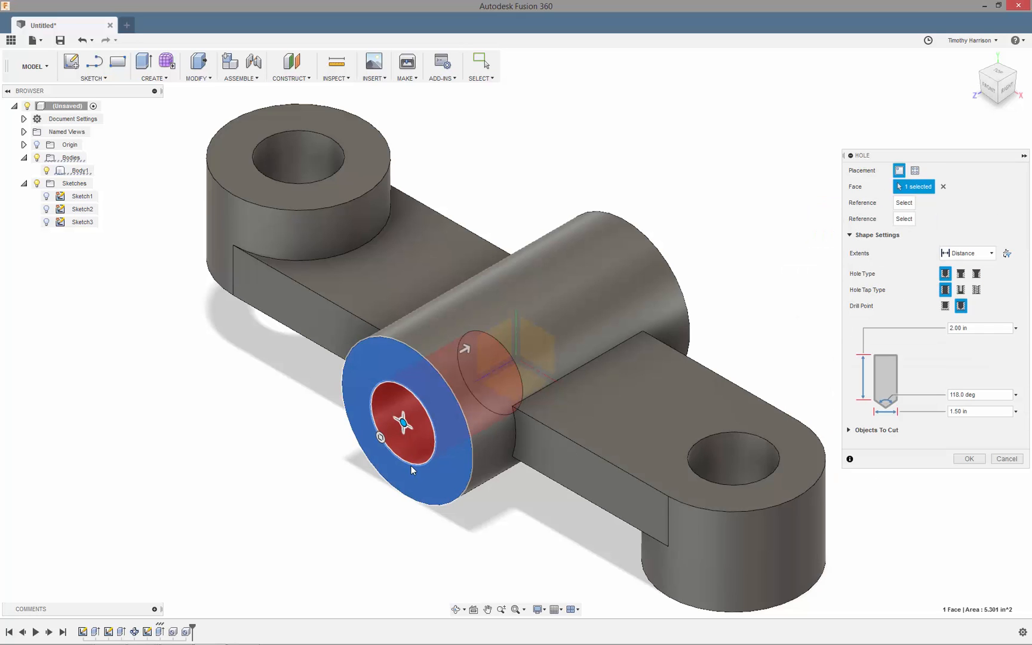
{"action": "mouse_move", "coordinate": [410, 408]}
{"action": "left_mouse_down"}
{"action": "mouse_move", "coordinate": [417, 413]}
{"action": "mouse_move", "coordinate": [406, 420]}
{"action": "left_mouse_up"}
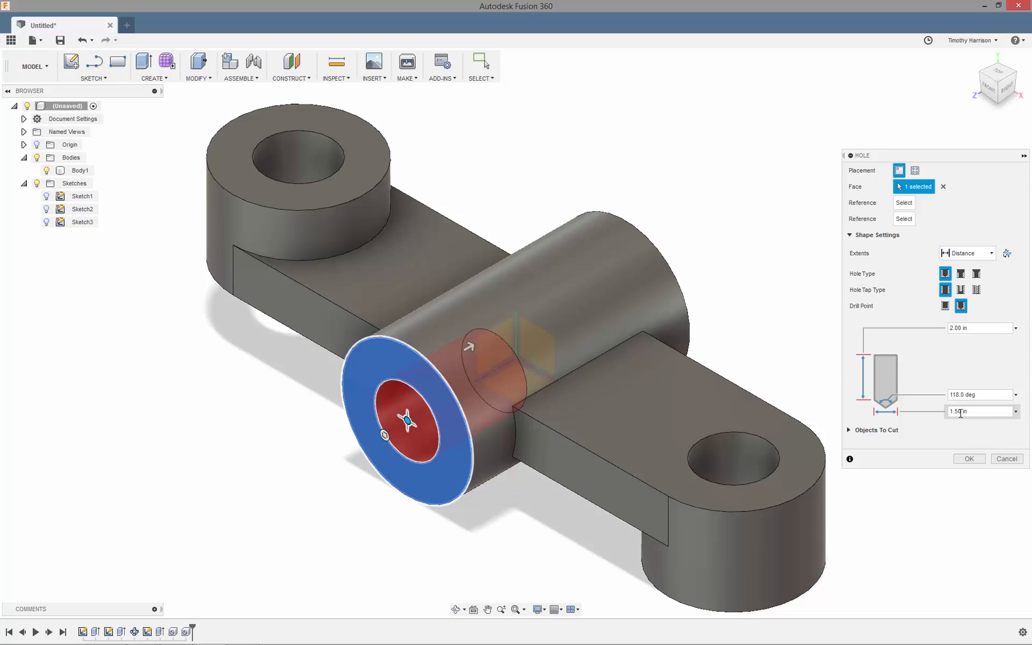
{"action": "left_click", "coordinate": [983, 257]}
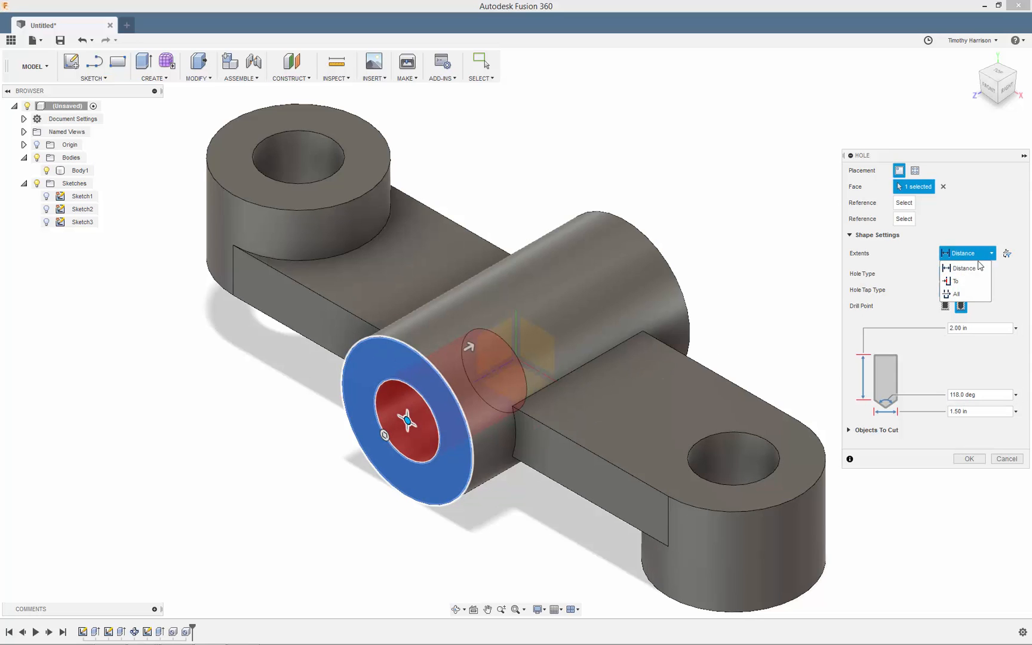
{"action": "left_click", "coordinate": [962, 300]}
{"action": "left_click", "coordinate": [970, 460]}
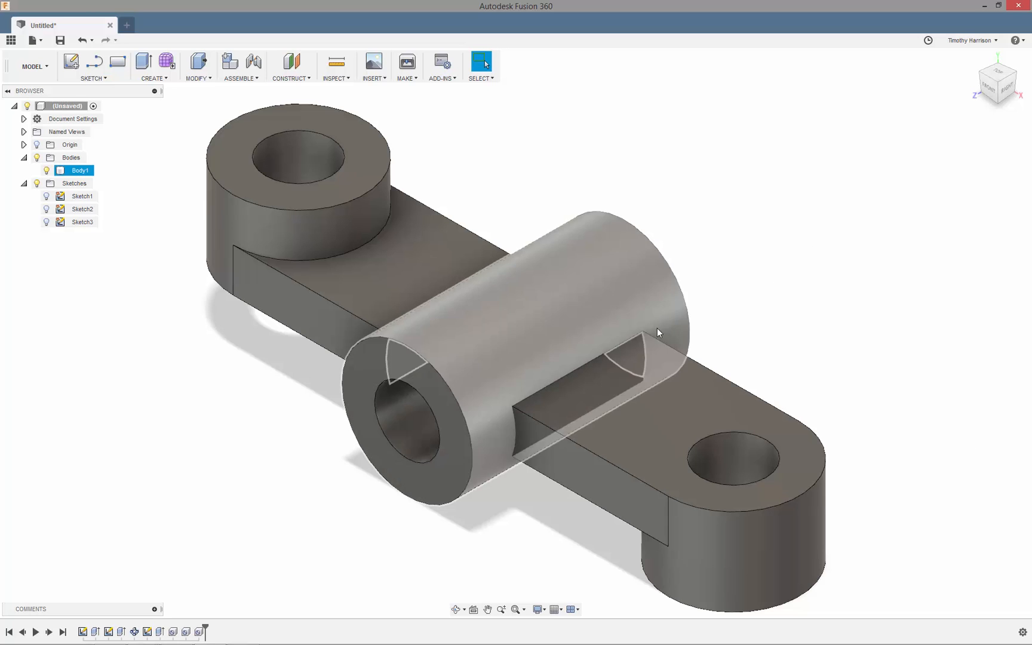
Edit Sketch1, set the distance from the slot's centre to its end arc centre to 6 in, and finish the sketch
{"action": "mouse_move", "coordinate": [640, 362]}
{"action": "middle_mouse_down", "text": "shift"}
{"action": "mouse_move", "coordinate": [709, 299]}
{"action": "mouse_move", "coordinate": [728, 345]}
{"action": "mouse_move", "coordinate": [721, 361]}
{"action": "middle_mouse_up", "text": "shift"}
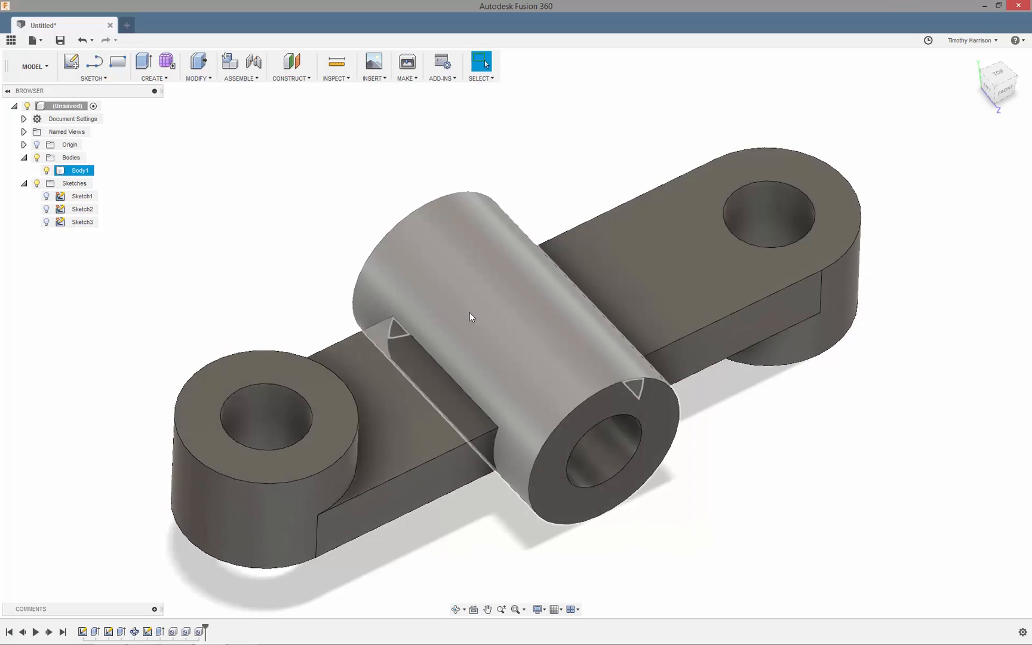
{"action": "key", "text": "Escape"}
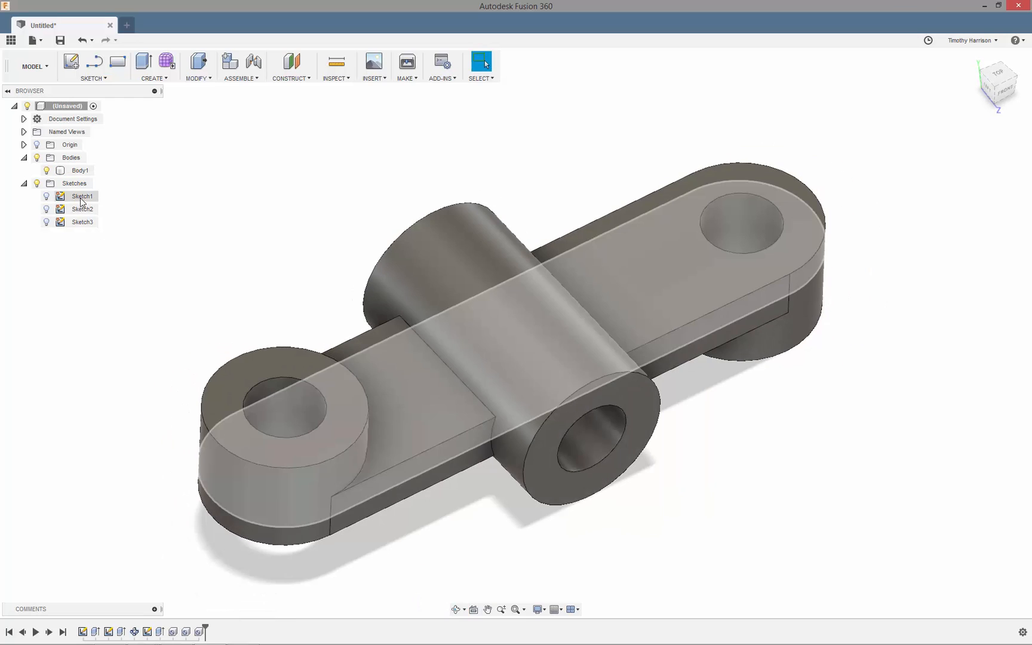
{"action": "double_click", "coordinate": [81, 197]}
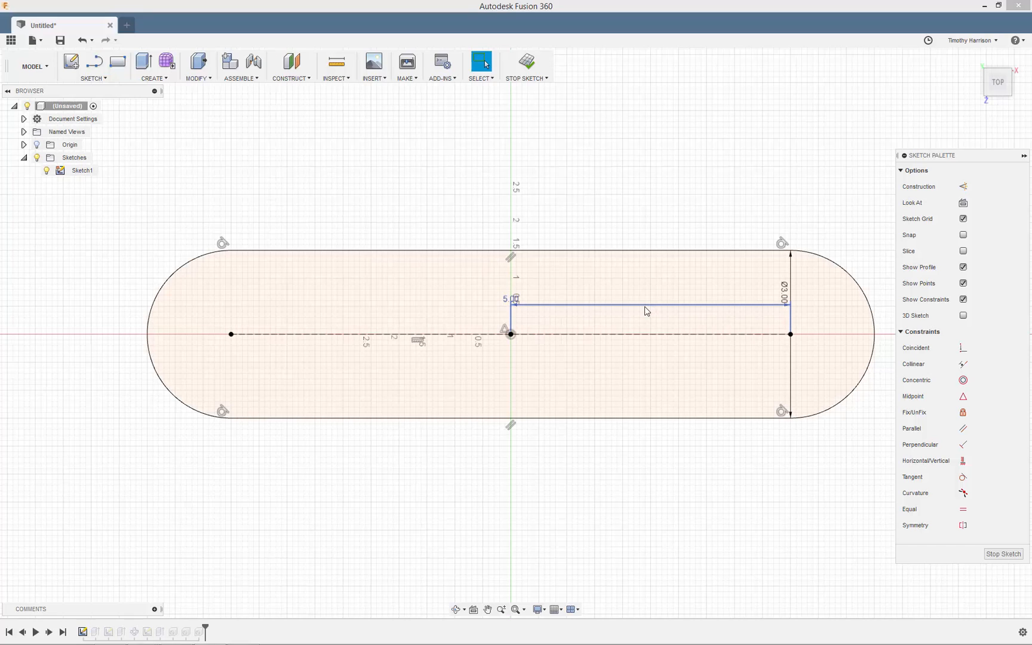
{"action": "double_click", "coordinate": [646, 308]}
{"action": "type", "text": "6"}
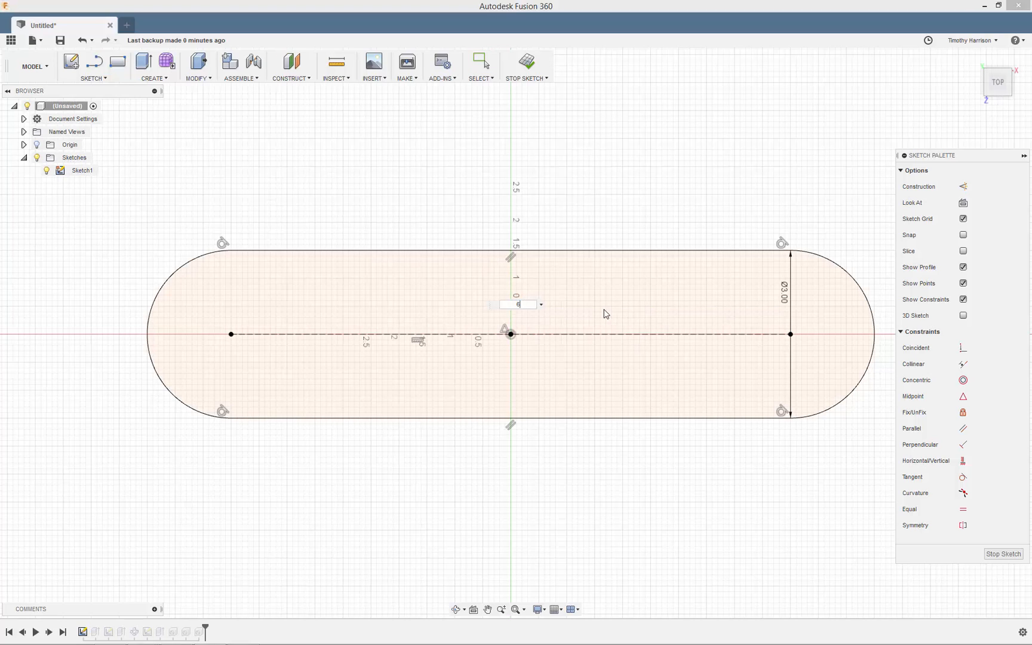
{"action": "key", "text": "Return"}
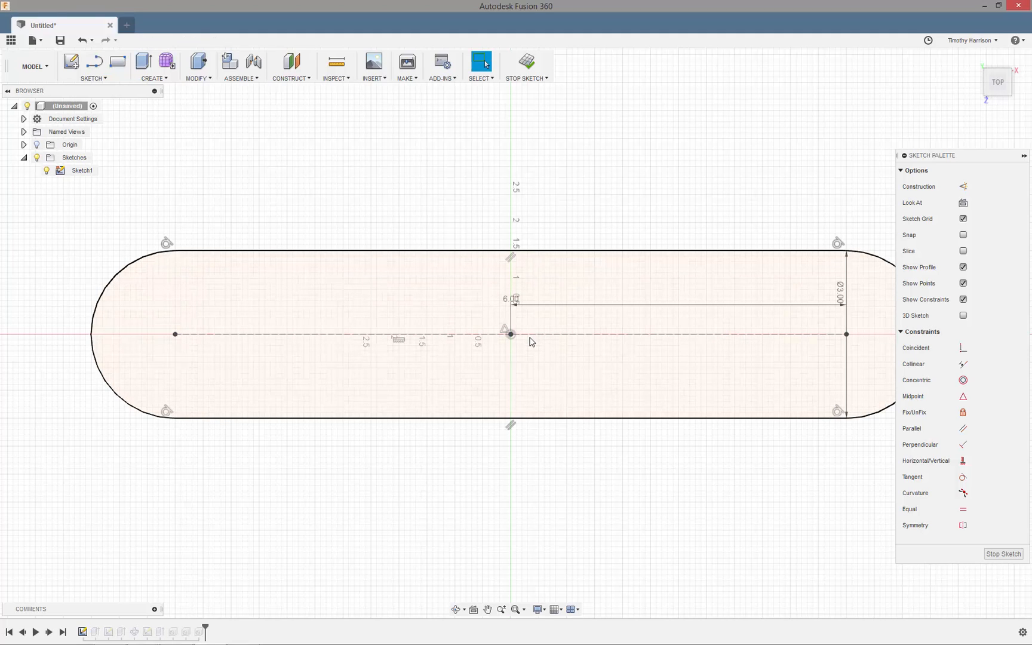
{"action": "left_click", "coordinate": [527, 63]}
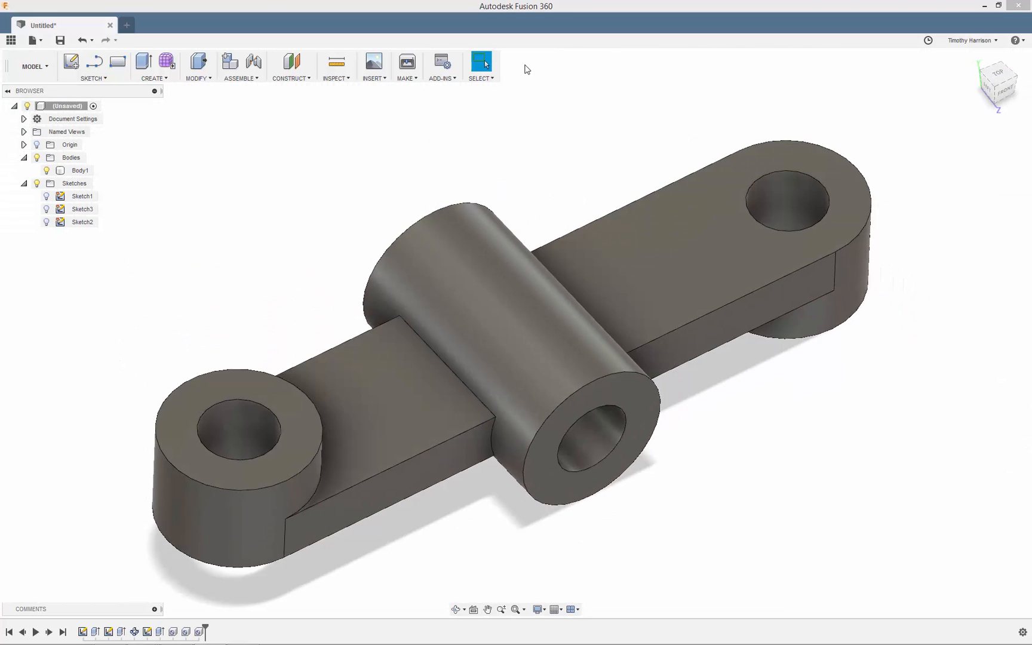
Fillet the four edges where the cross cylinder meets the flat arms, above and below, with a 0.5 in radius
{"action": "scroll", "coordinate": [412, 169], "scroll_direction": "down", "scroll_amount": 1}
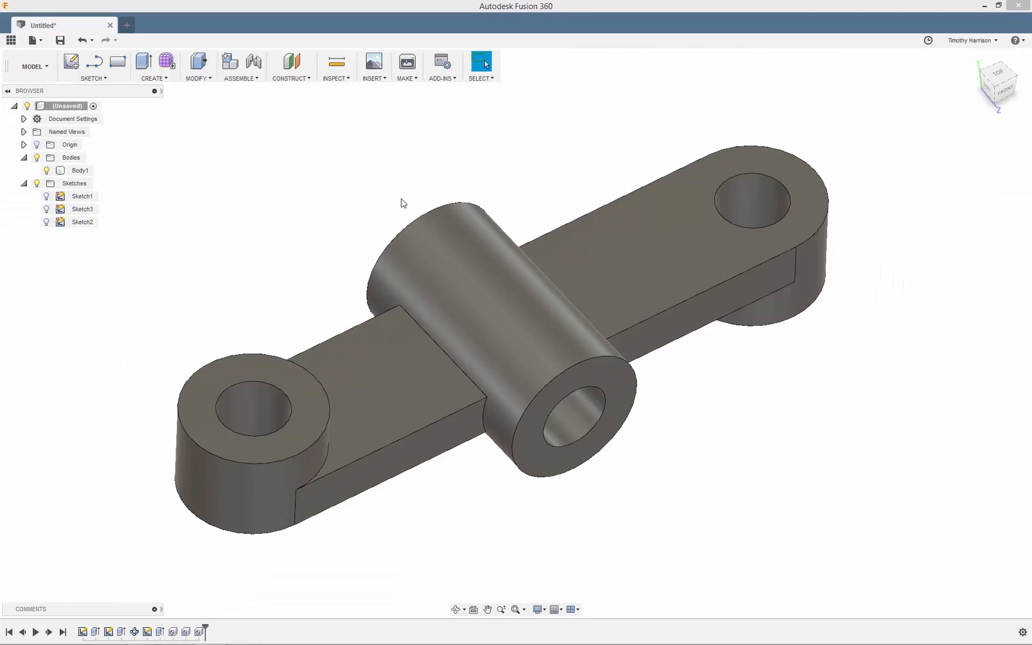
{"action": "left_click", "coordinate": [200, 82]}
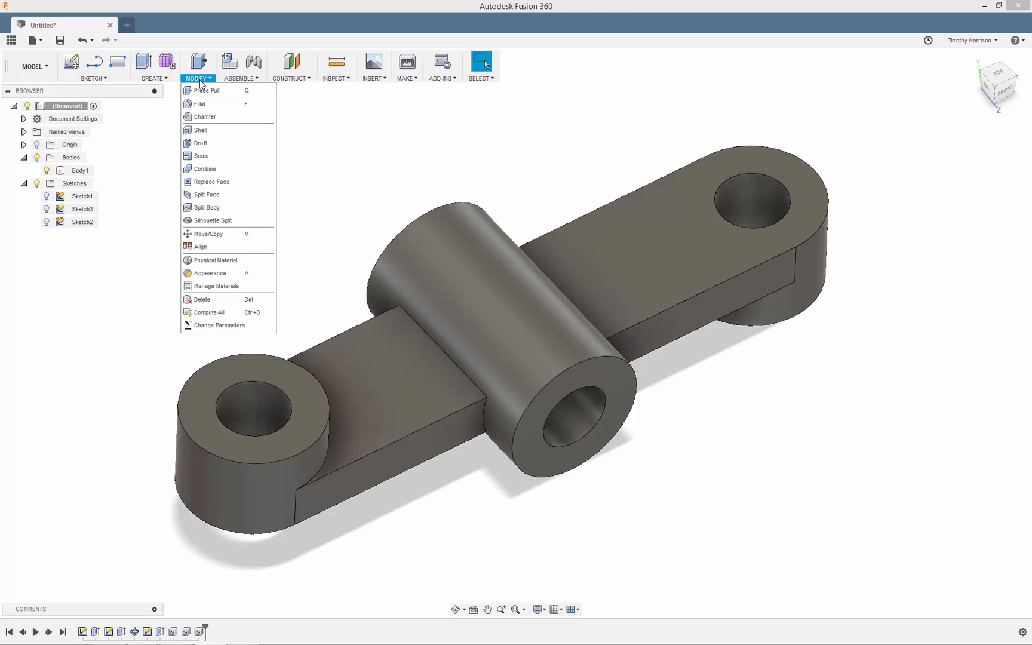
{"action": "left_click", "coordinate": [201, 104]}
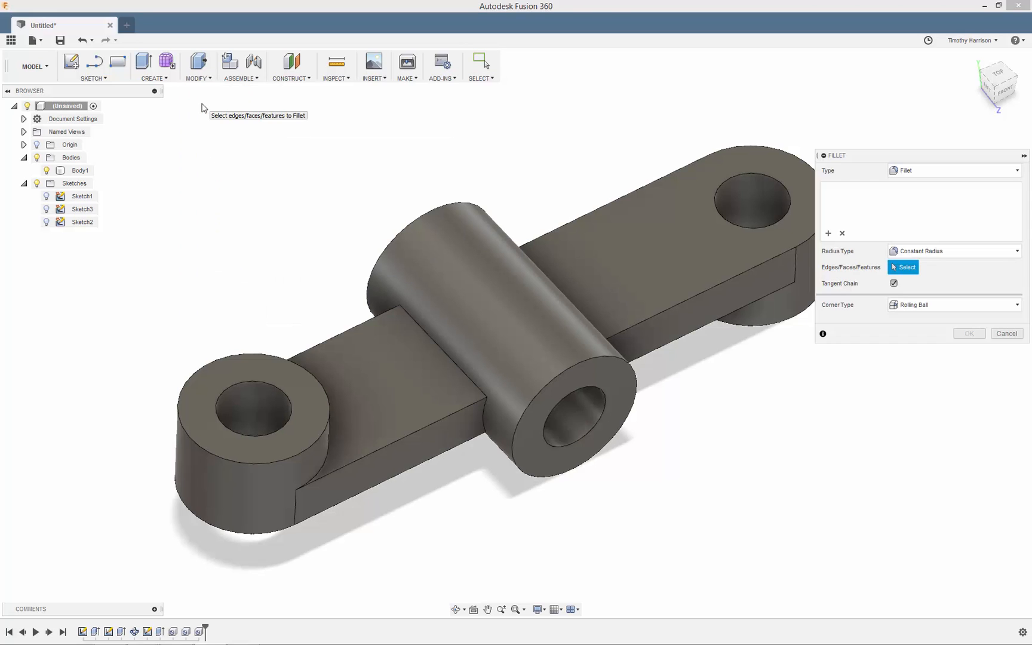
{"action": "left_click", "coordinate": [433, 341]}
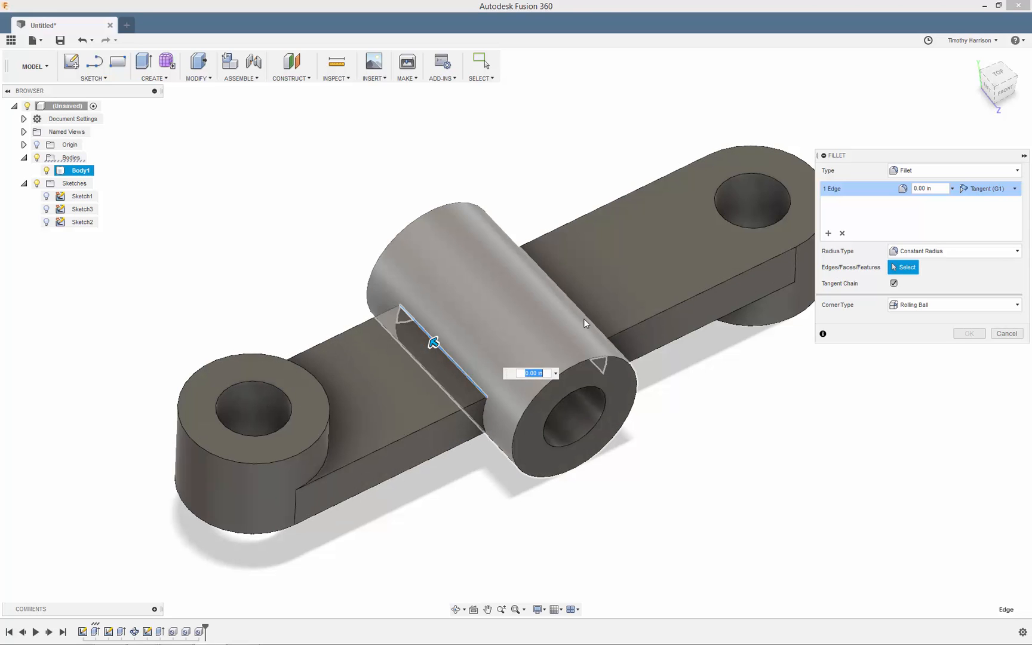
{"action": "left_click", "coordinate": [589, 323]}
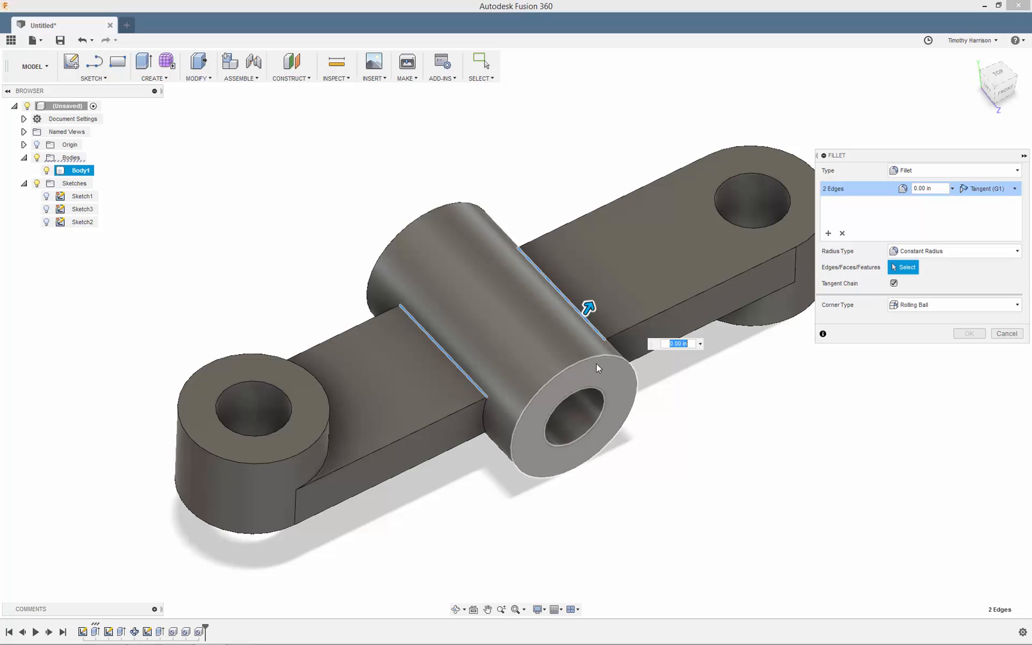
{"action": "middle_click_drag", "start_coordinate": [728, 429], "coordinate": [695, 339], "text": "shift"}
{"action": "left_click", "coordinate": [438, 327]}
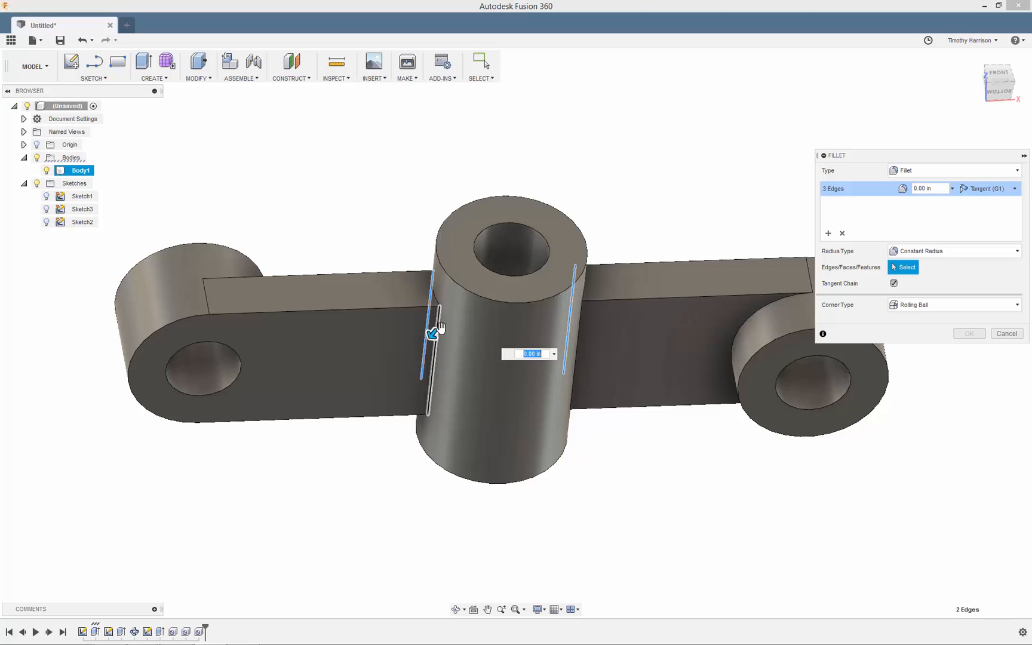
{"action": "middle_click_drag", "start_coordinate": [626, 362], "coordinate": [582, 359], "text": "shift"}
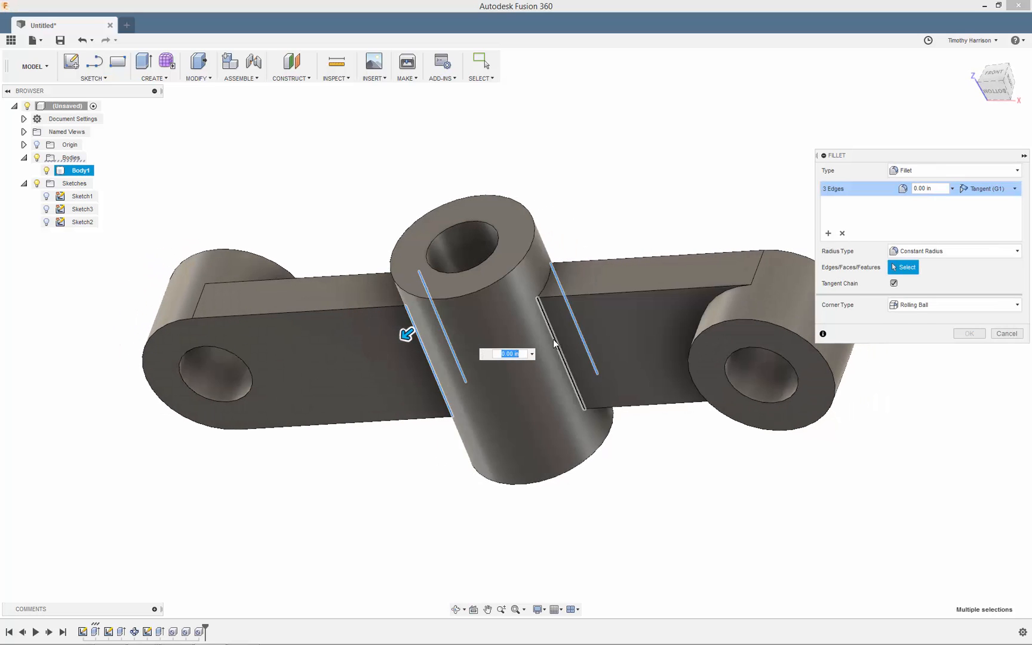
{"action": "left_click", "coordinate": [556, 342]}
{"action": "middle_click_drag", "start_coordinate": [368, 209], "coordinate": [412, 281], "text": "shift"}
{"action": "mouse_move", "coordinate": [580, 361]}
{"action": "left_mouse_down"}
{"action": "mouse_move", "coordinate": [592, 382]}
{"action": "mouse_move", "coordinate": [589, 362]}
{"action": "left_mouse_up"}
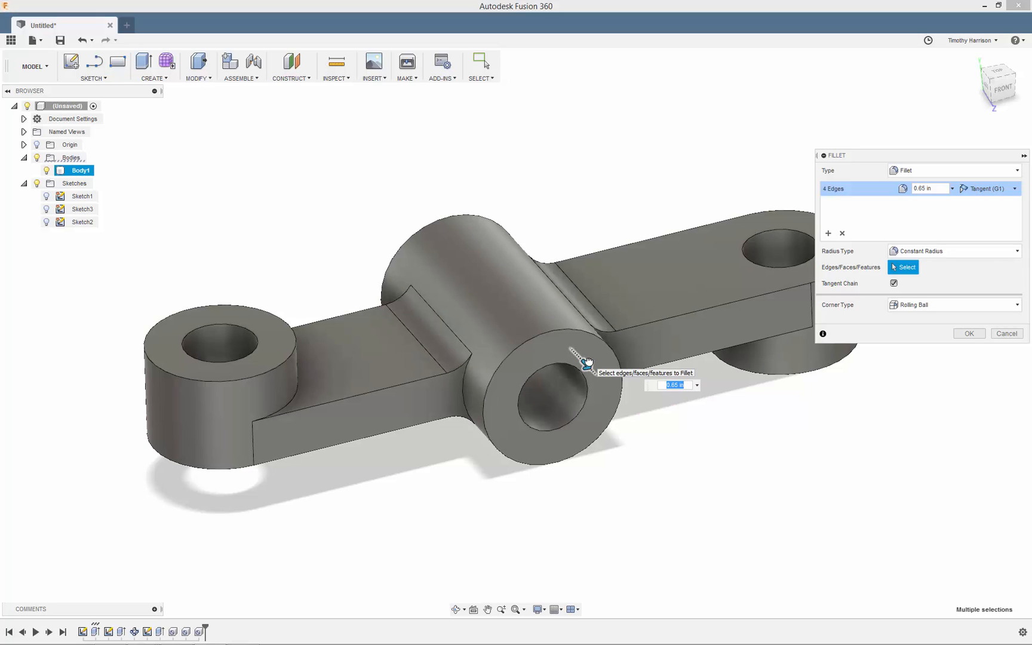
{"action": "type", "text": ".5"}
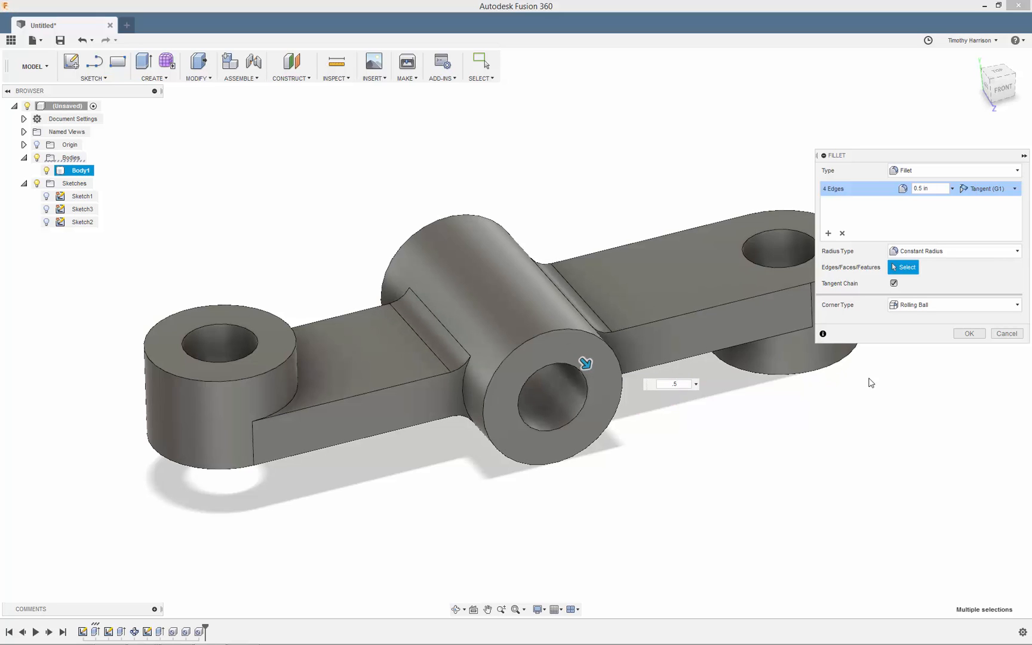
{"action": "left_click", "coordinate": [970, 335]}
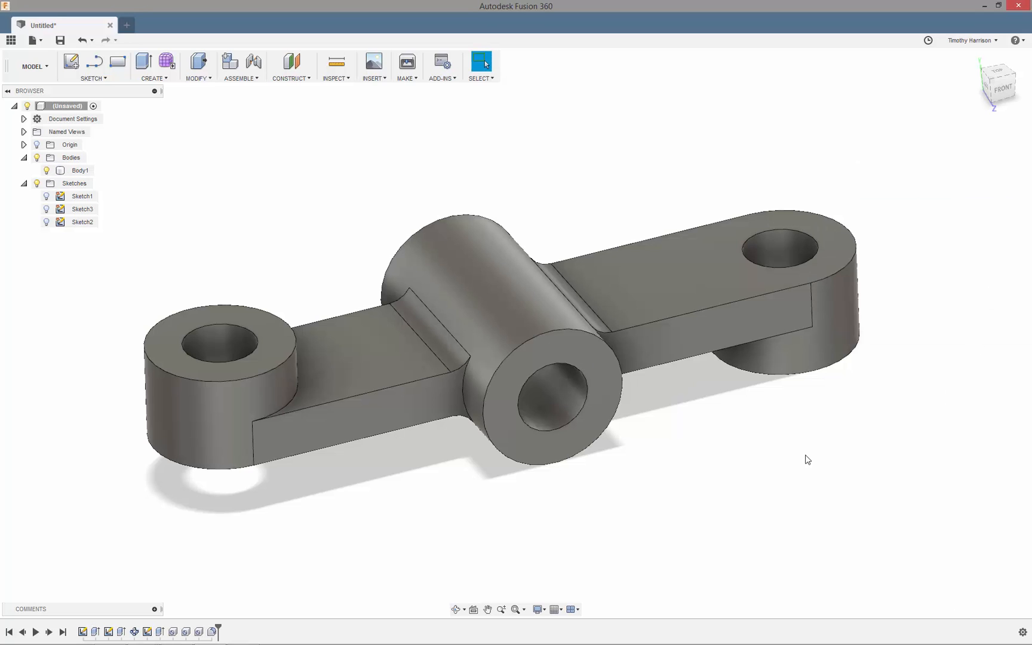
Assign the Stainless Steel, Brushed physical material from the Metal library to the body
{"action": "left_click", "coordinate": [974, 60]}
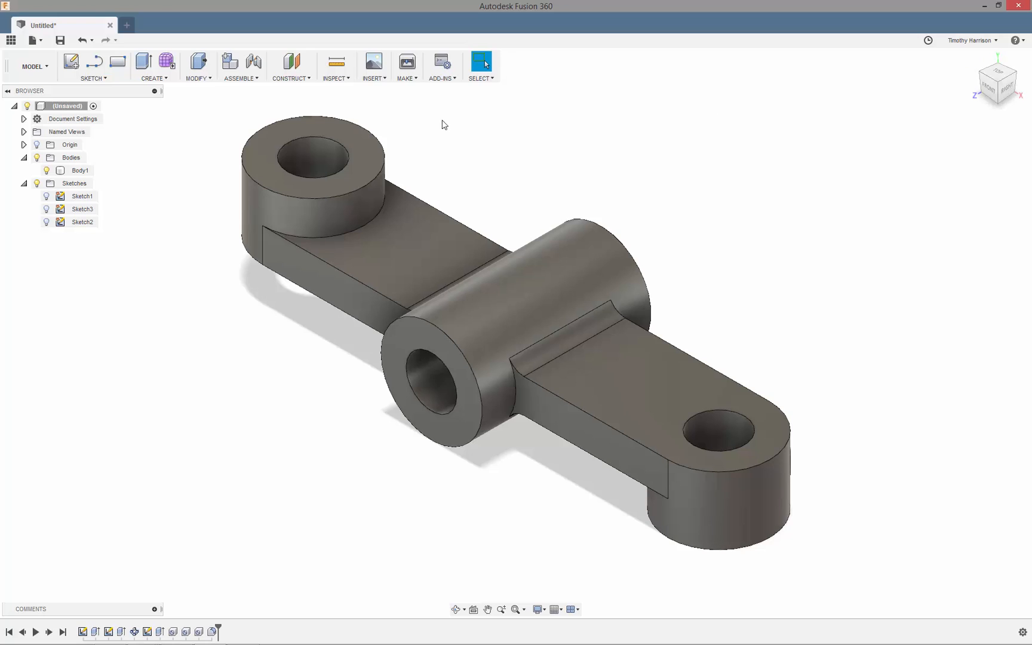
{"action": "left_click", "coordinate": [202, 80]}
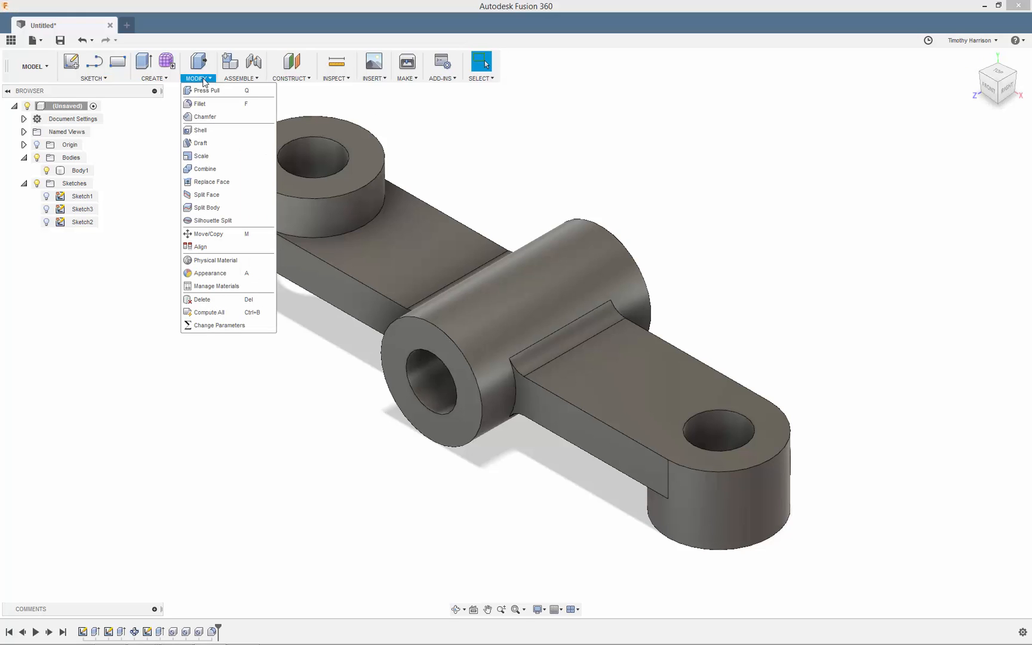
{"action": "left_click", "coordinate": [228, 263]}
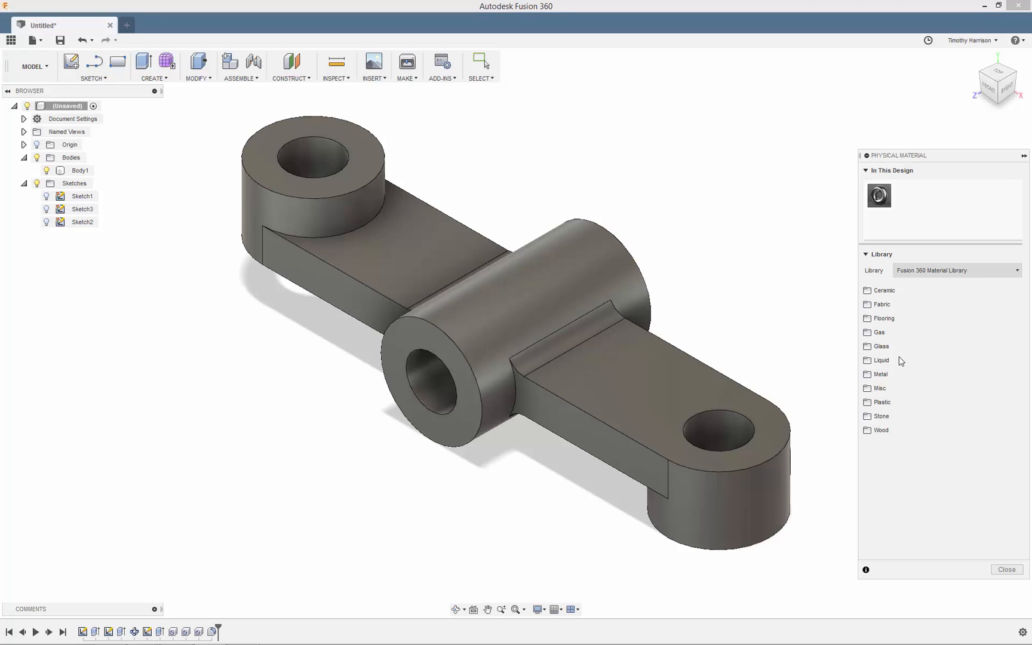
{"action": "left_click", "coordinate": [881, 374]}
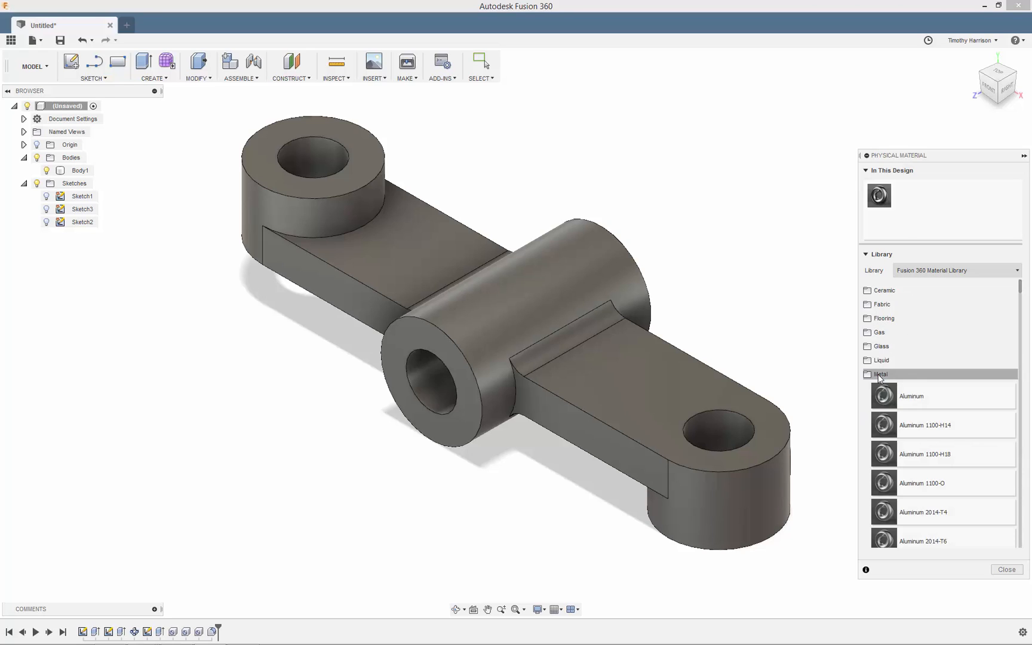
{"action": "scroll", "coordinate": [887, 392], "scroll_direction": "down", "scroll_amount": 5}
{"action": "scroll", "coordinate": [919, 420], "scroll_direction": "down", "scroll_amount": 15}
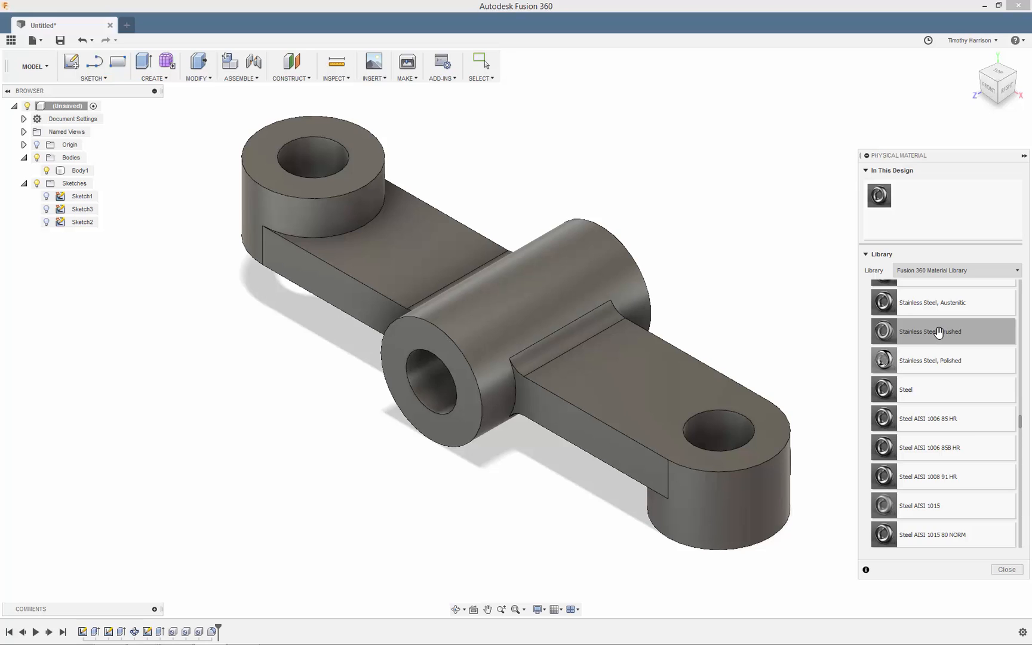
{"action": "left_click_drag", "start_coordinate": [939, 332], "coordinate": [604, 375]}
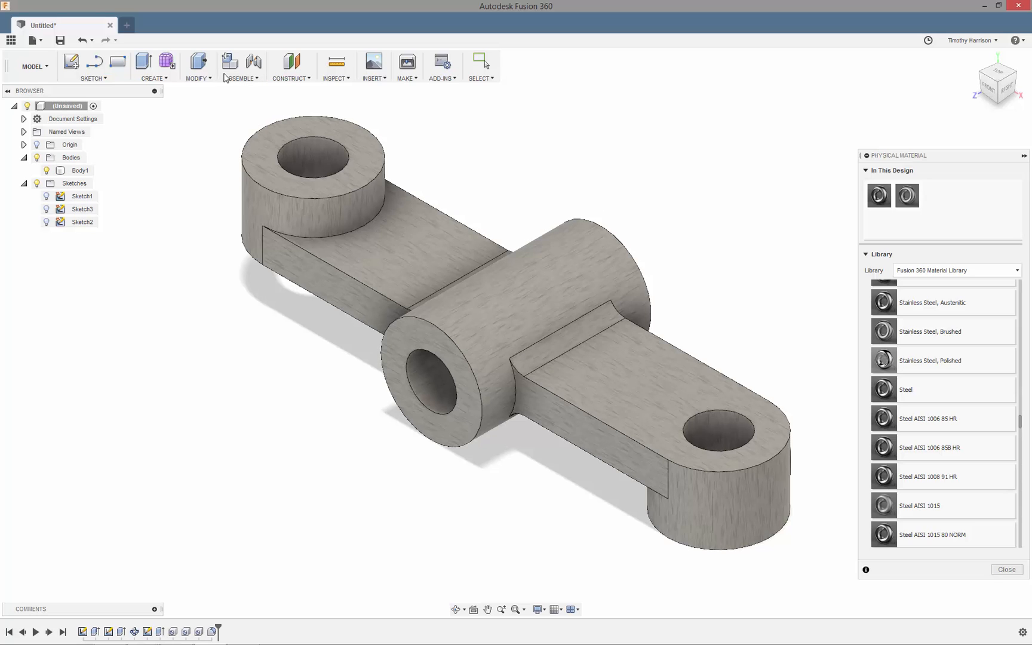
Open the Appearance settings and show the glossy enamel paints in the Paint library
{"action": "left_click", "coordinate": [206, 79]}
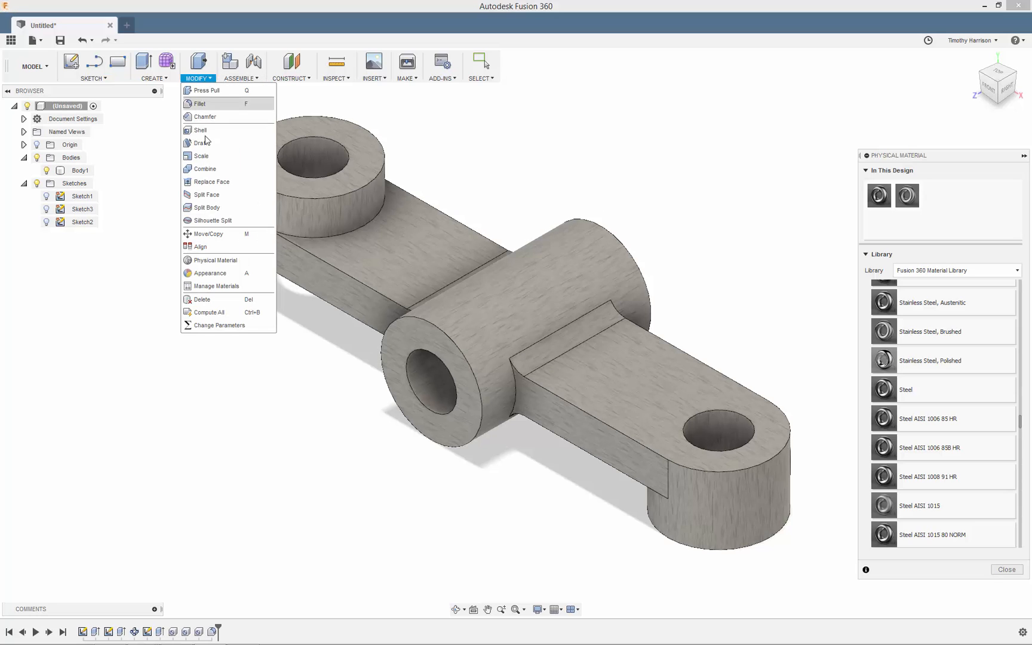
{"action": "left_click", "coordinate": [210, 273]}
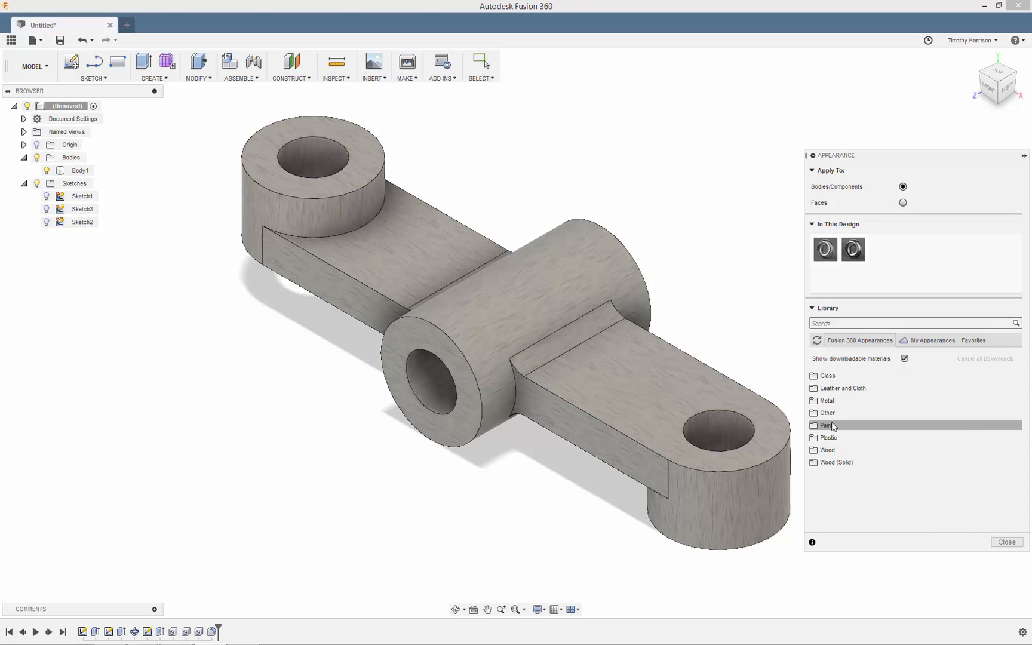
{"action": "left_click", "coordinate": [830, 424]}
{"action": "left_click", "coordinate": [838, 437]}
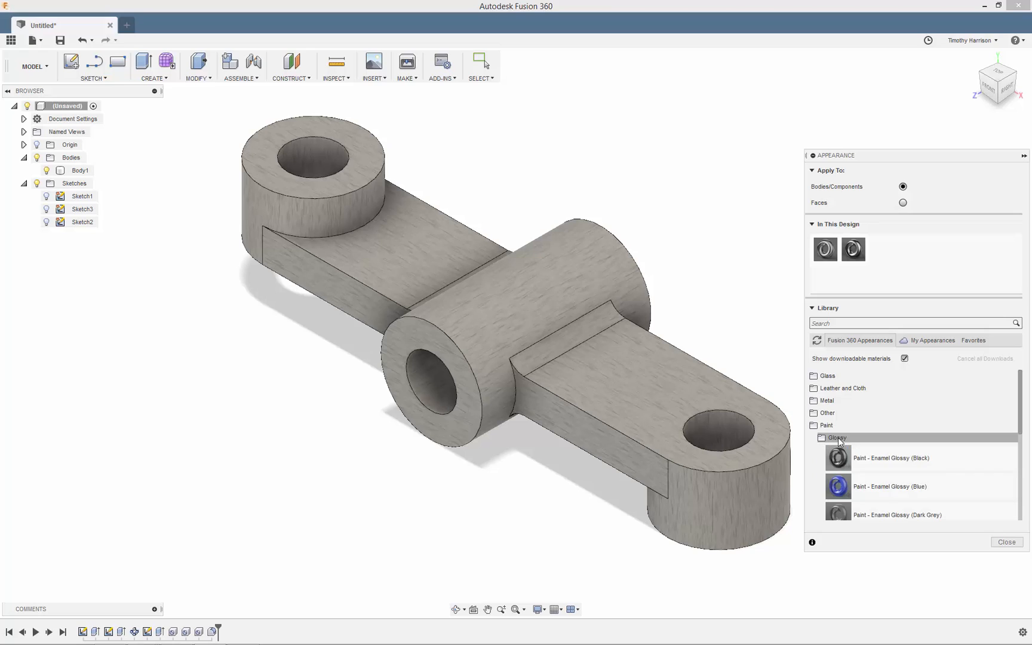
{"action": "scroll", "coordinate": [887, 454], "scroll_direction": "down", "scroll_amount": 3}
{"action": "scroll", "coordinate": [887, 453], "scroll_direction": "down", "scroll_amount": 2}
{"action": "scroll", "coordinate": [887, 454], "scroll_direction": "up", "scroll_amount": 2}
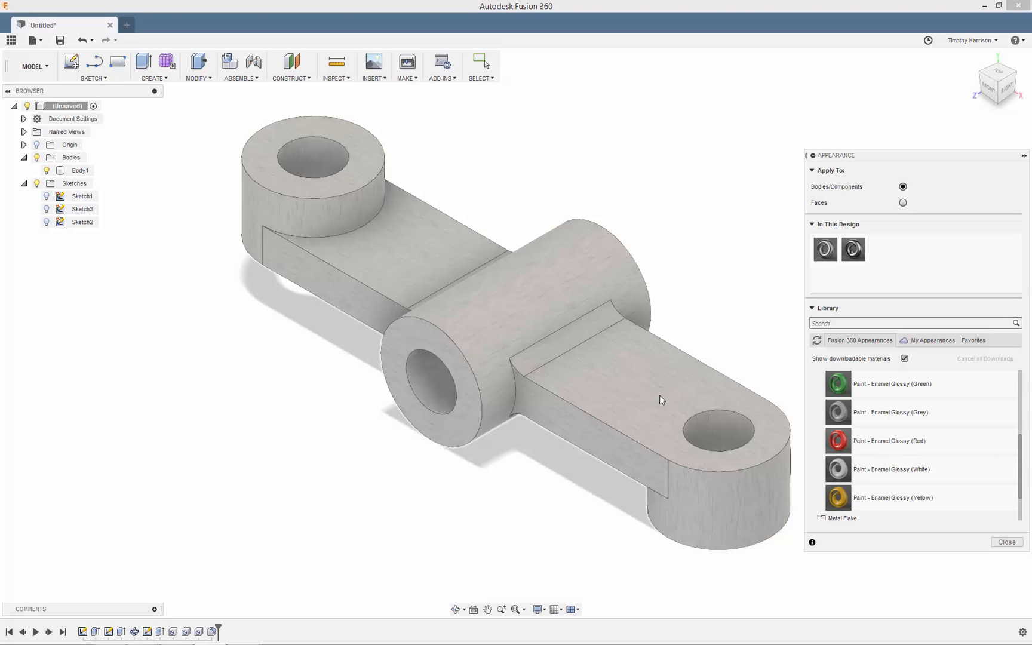
Apply Paint - Enamel Glossy (Red) to the arms' upper and front side faces, the outer cylindrical faces and the adjoining front-facing fillet
{"action": "left_click", "coordinate": [560, 348], "text": "ctrl"}
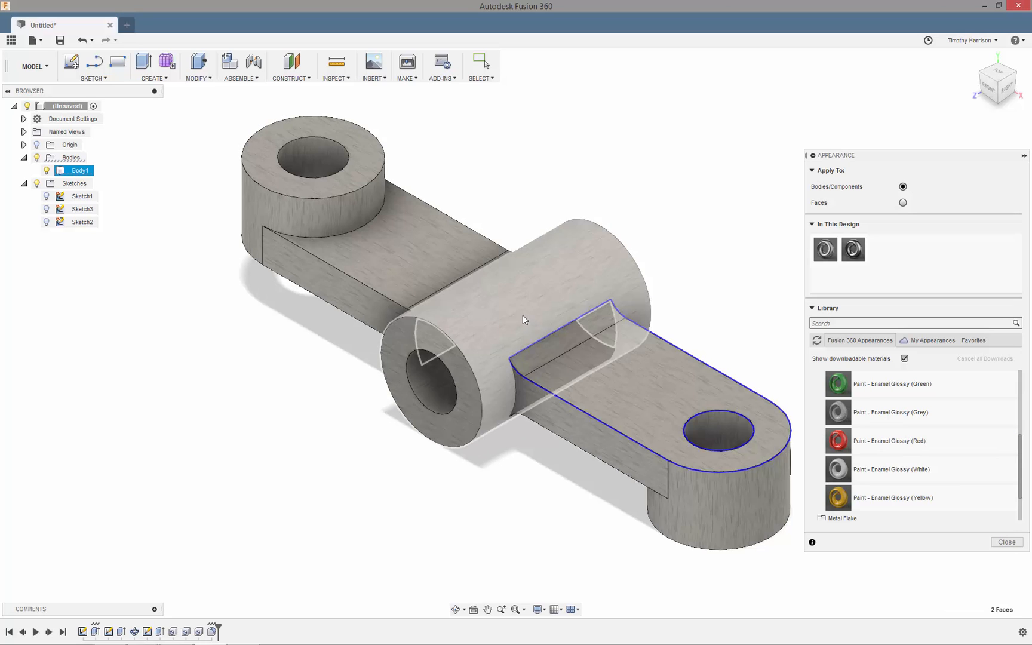
{"action": "left_click", "coordinate": [522, 314], "text": "ctrl"}
{"action": "left_click", "coordinate": [449, 285], "text": "ctrl"}
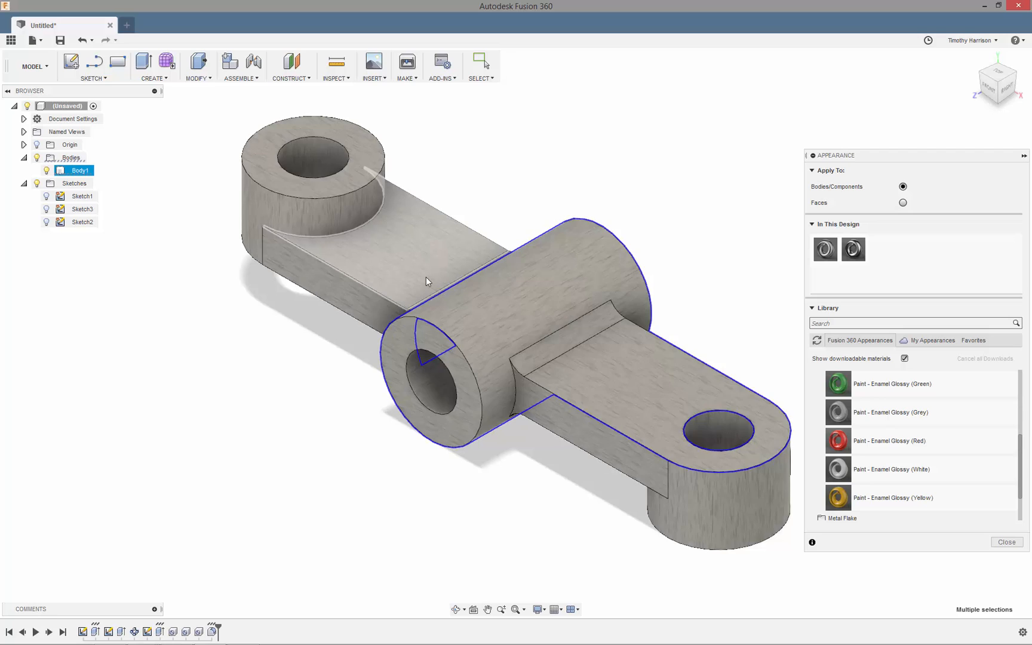
{"action": "left_click", "coordinate": [423, 273], "text": "ctrl"}
{"action": "left_click", "coordinate": [338, 215], "text": "ctrl"}
{"action": "left_click", "coordinate": [343, 294], "text": "ctrl"}
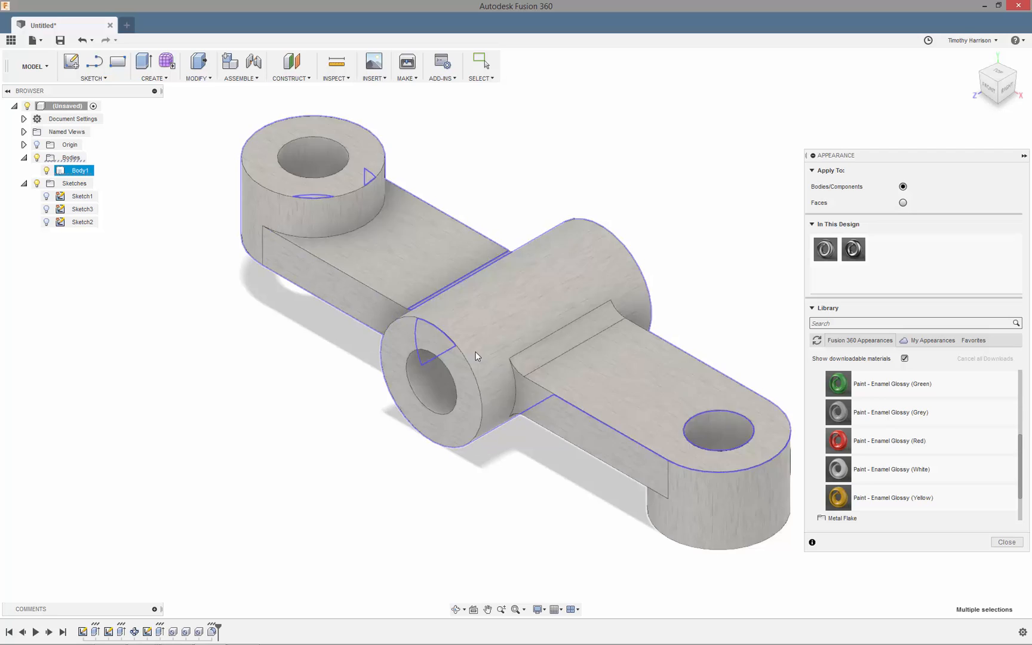
{"action": "left_click", "coordinate": [562, 411], "text": "ctrl"}
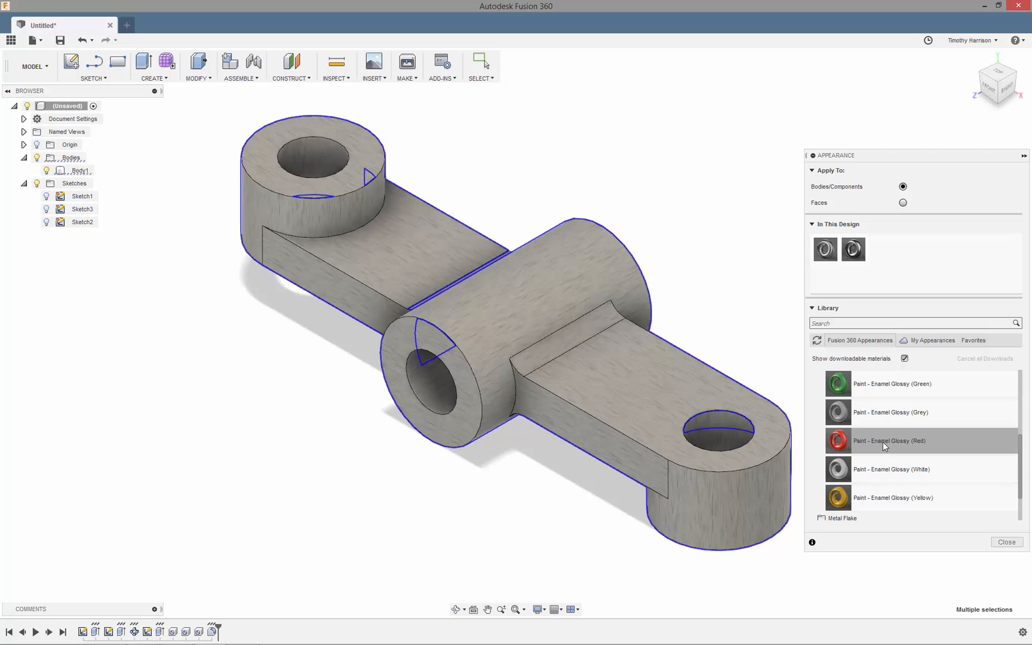
{"action": "left_click_drag", "start_coordinate": [882, 438], "coordinate": [608, 376]}
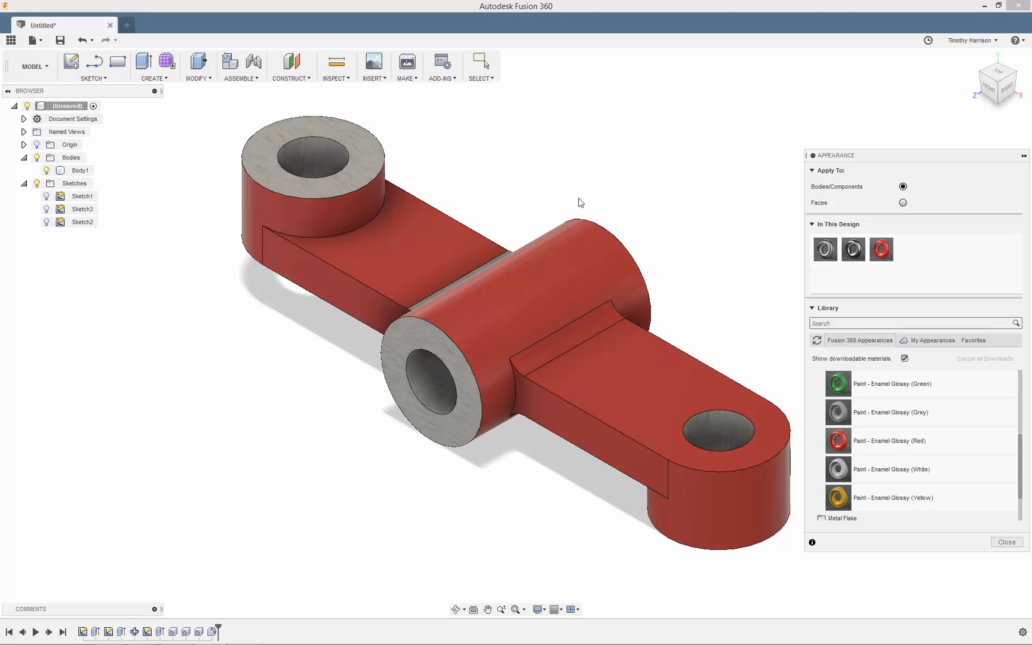
Apply Paint - Enamel Glossy (Red) to the unpainted upper fillet face beside the cross cylinder
{"action": "mouse_move", "coordinate": [398, 300]}
{"action": "middle_mouse_down", "text": "shift"}
{"action": "mouse_move", "coordinate": [493, 308]}
{"action": "mouse_move", "coordinate": [505, 330]}
{"action": "middle_mouse_up", "text": "shift"}
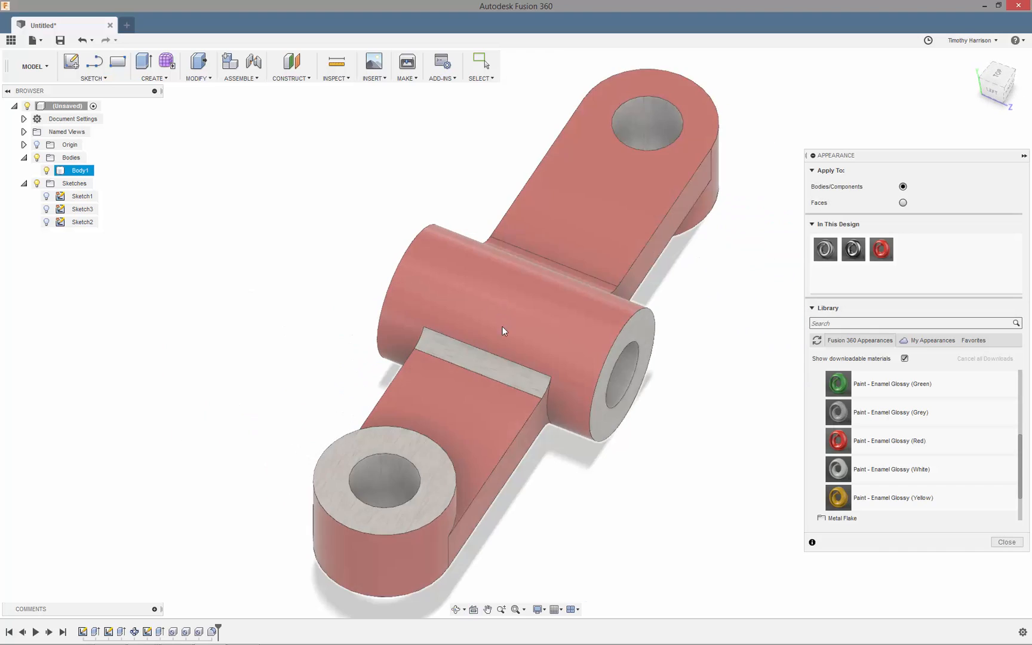
{"action": "left_click", "coordinate": [505, 373]}
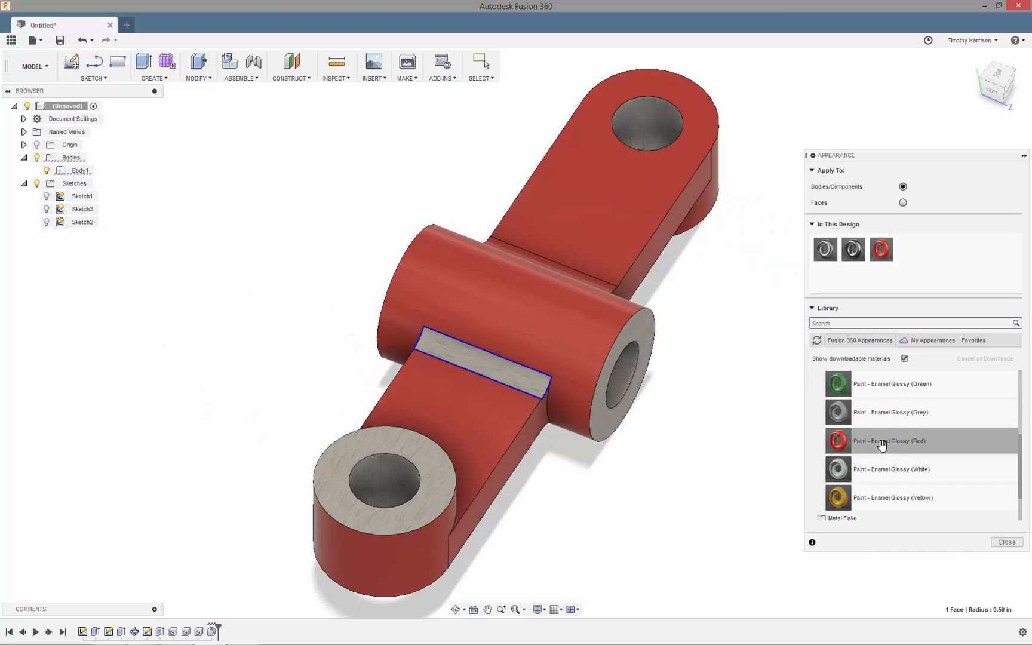
{"action": "left_click_drag", "start_coordinate": [878, 443], "coordinate": [487, 368]}
Apply the red enamel paint to the underside arm faces, lower fillets and rear side faces, and close the Appearance settings
{"action": "middle_click_drag", "start_coordinate": [712, 511], "coordinate": [683, 416], "text": "shift"}
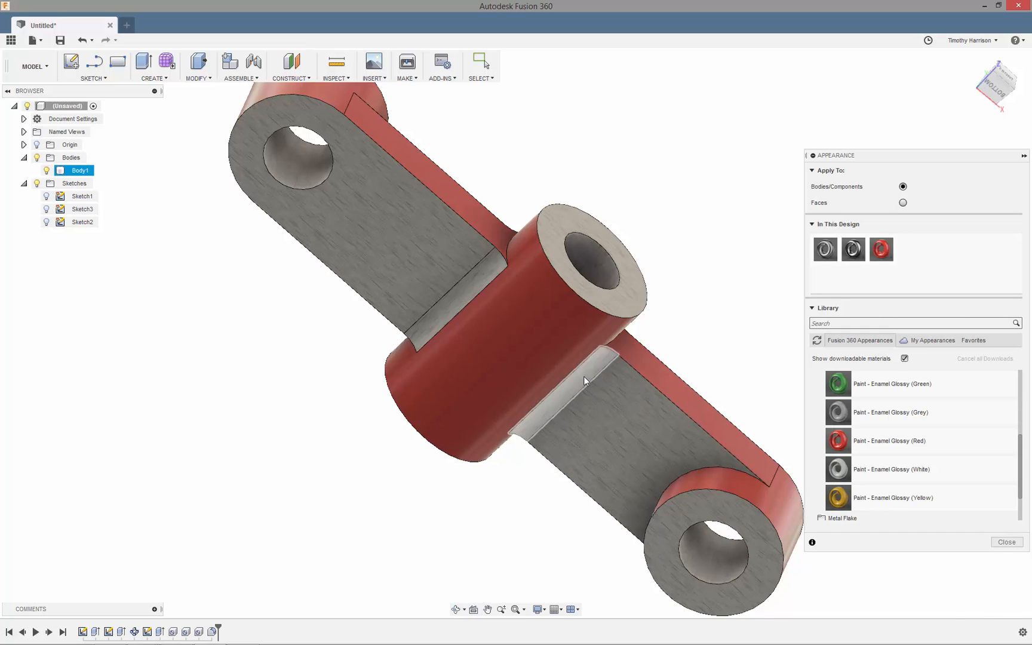
{"action": "left_click", "coordinate": [584, 376]}
{"action": "left_click", "coordinate": [629, 405]}
{"action": "left_click", "coordinate": [473, 288]}
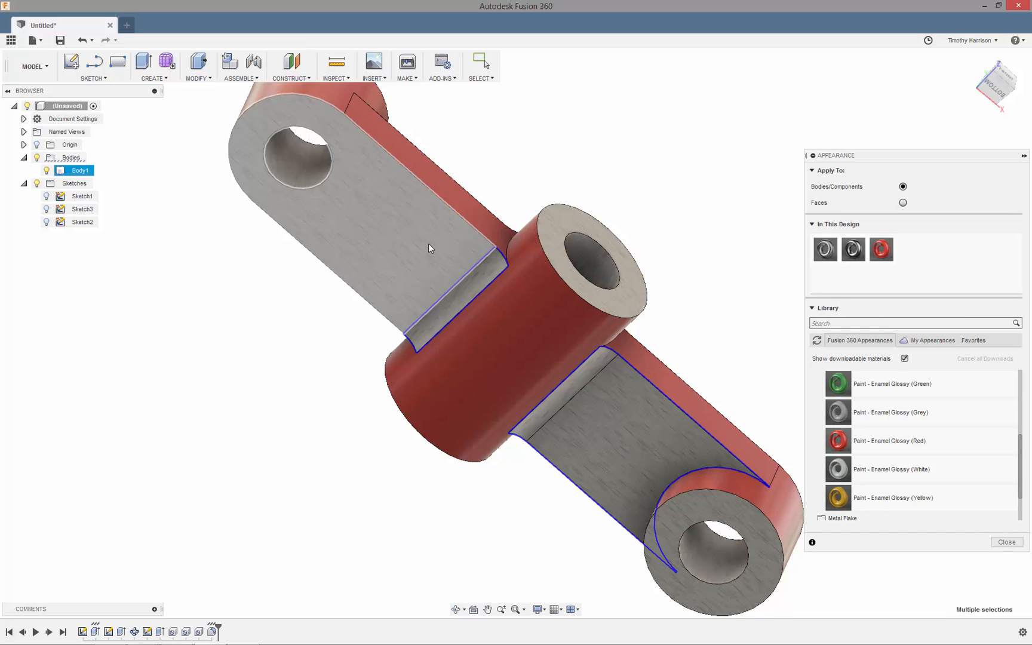
{"action": "left_click", "coordinate": [428, 244]}
{"action": "middle_click_drag", "start_coordinate": [268, 288], "coordinate": [466, 270], "text": "shift"}
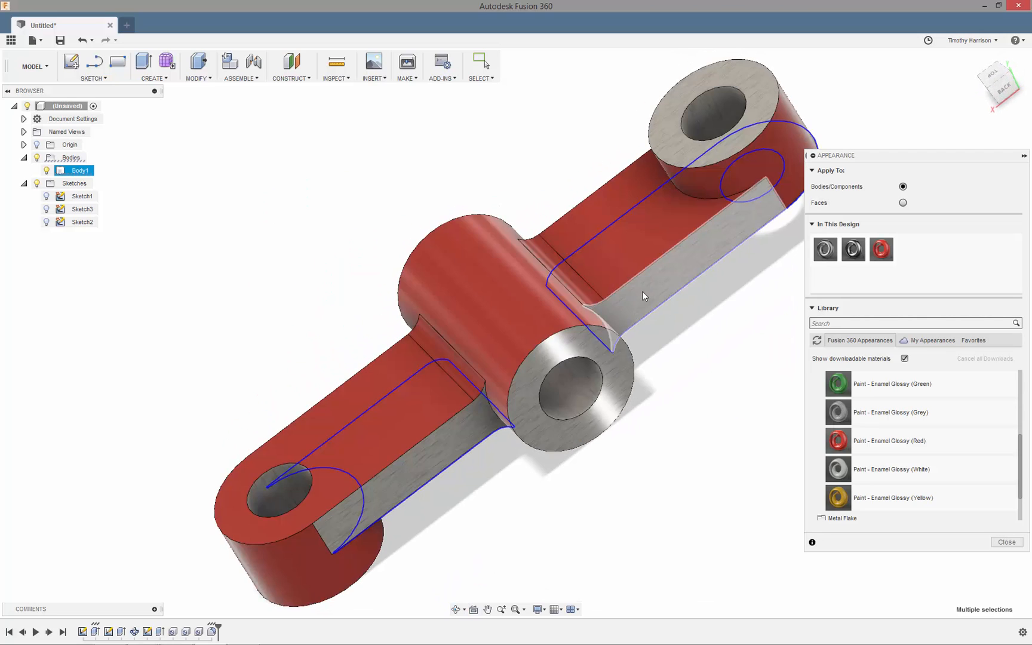
{"action": "left_click", "coordinate": [455, 428]}
{"action": "left_click_drag", "start_coordinate": [882, 249], "coordinate": [691, 262]}
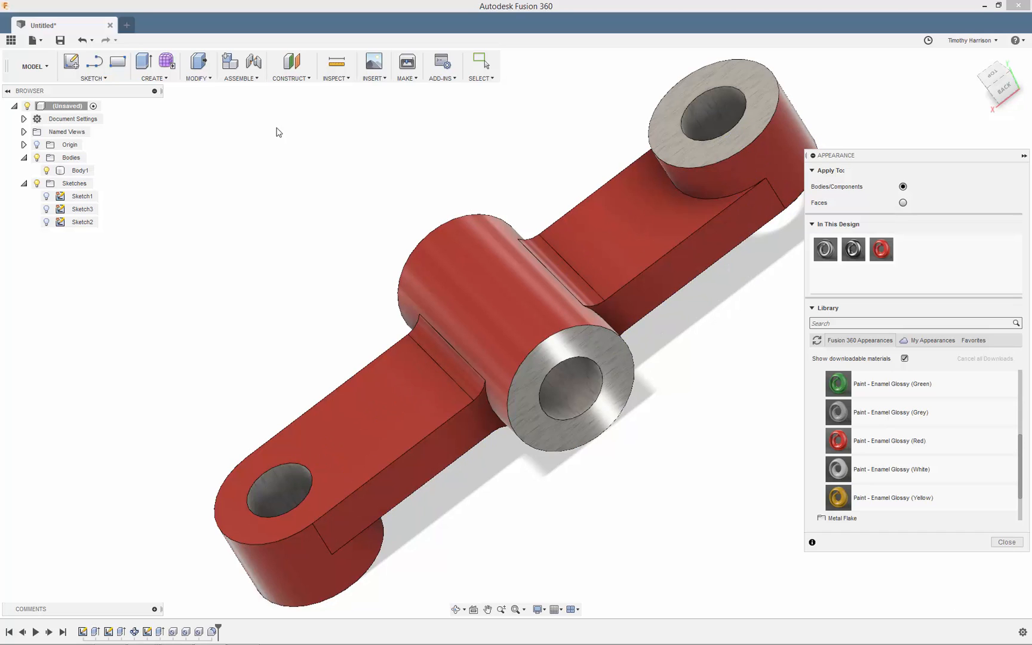
{"action": "left_click", "coordinate": [974, 59]}
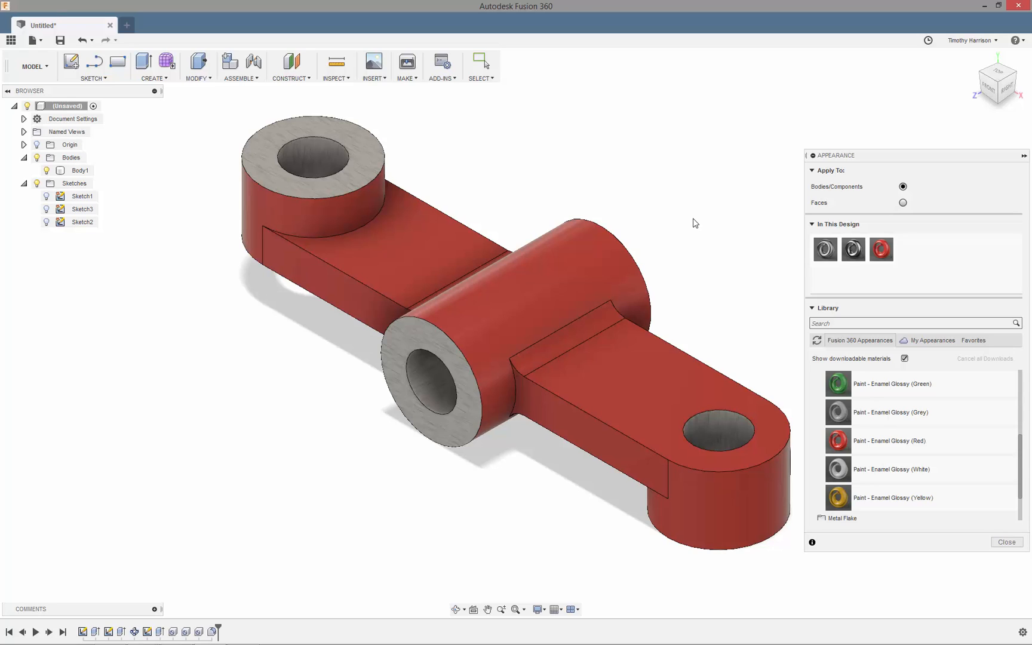
{"action": "key", "text": "Escape"}
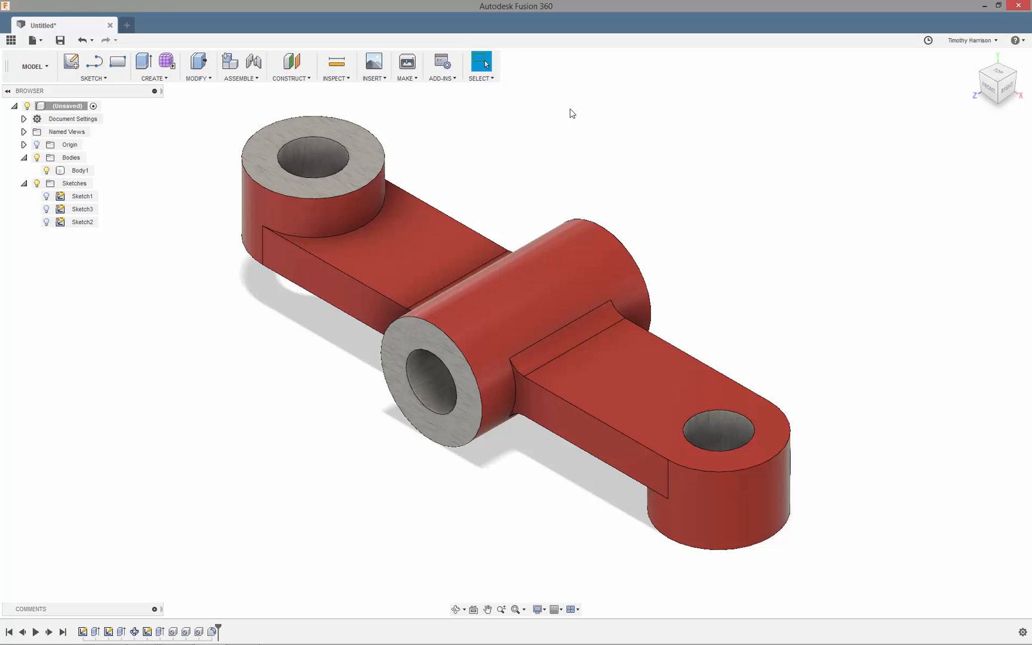
Save the design under the name Link in the master branch of the i GETIT LIVE project
{"action": "left_click", "coordinate": [60, 41]}
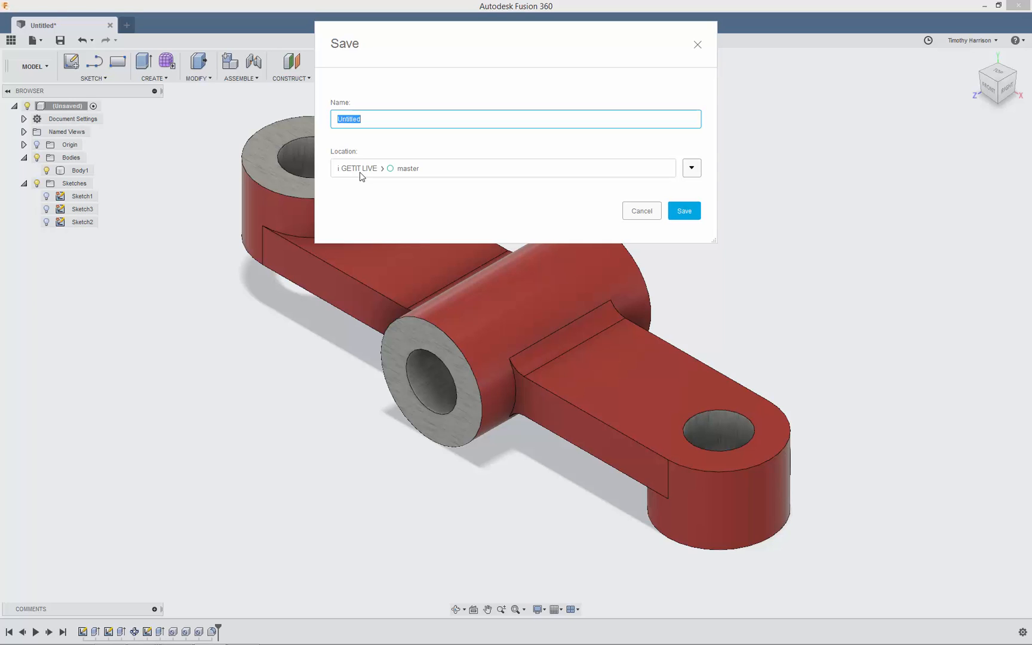
{"action": "left_click", "coordinate": [693, 171]}
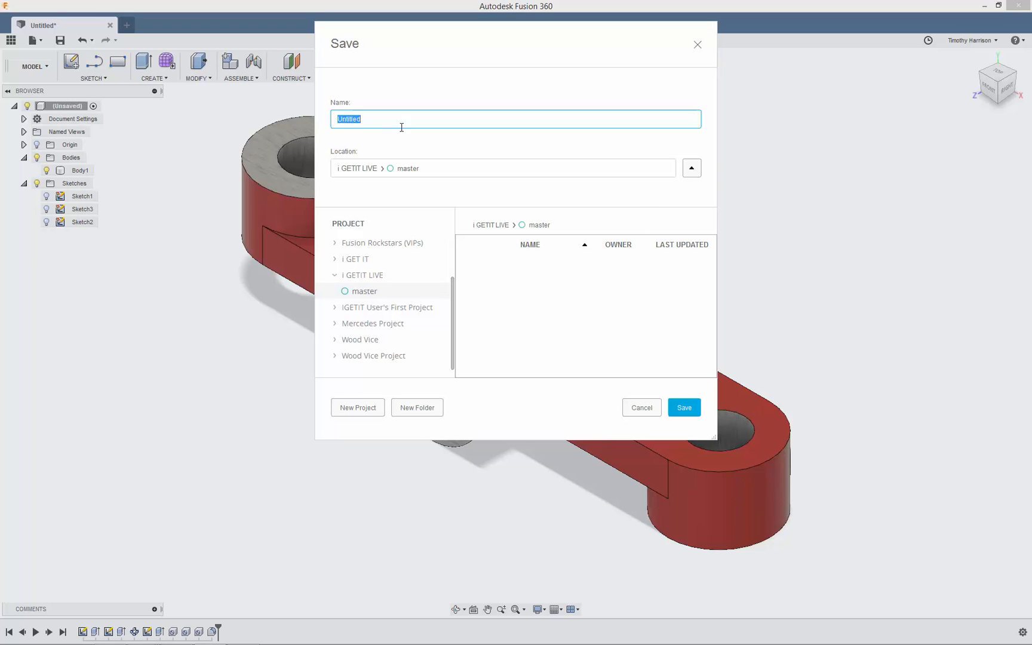
{"action": "left_click_drag", "start_coordinate": [393, 123], "coordinate": [326, 127]}
{"action": "type", "text": "Link"}
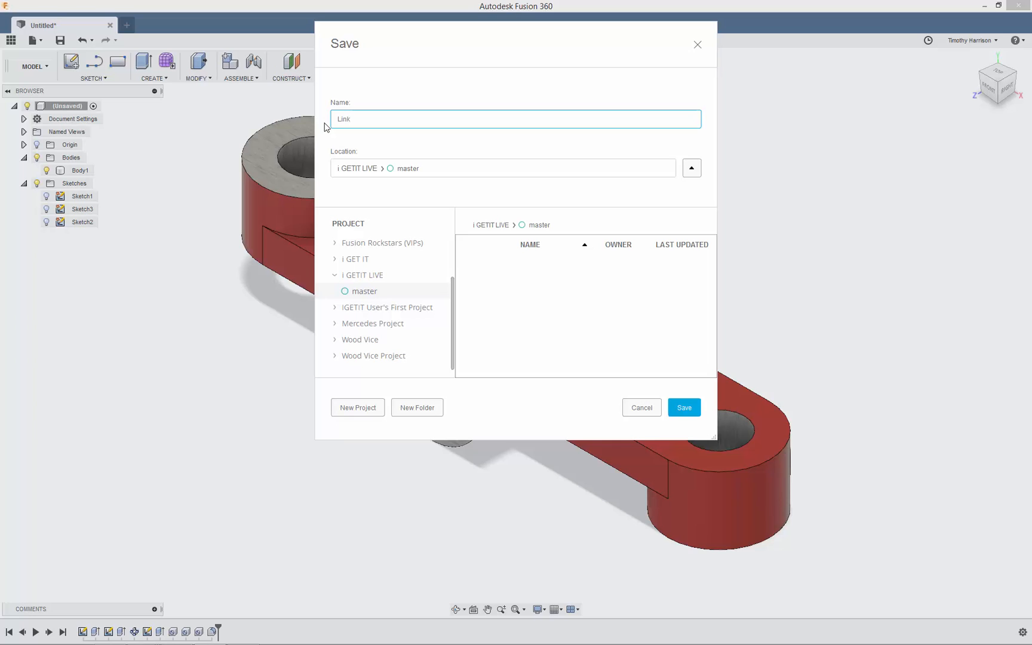
{"action": "left_click", "coordinate": [686, 410]}
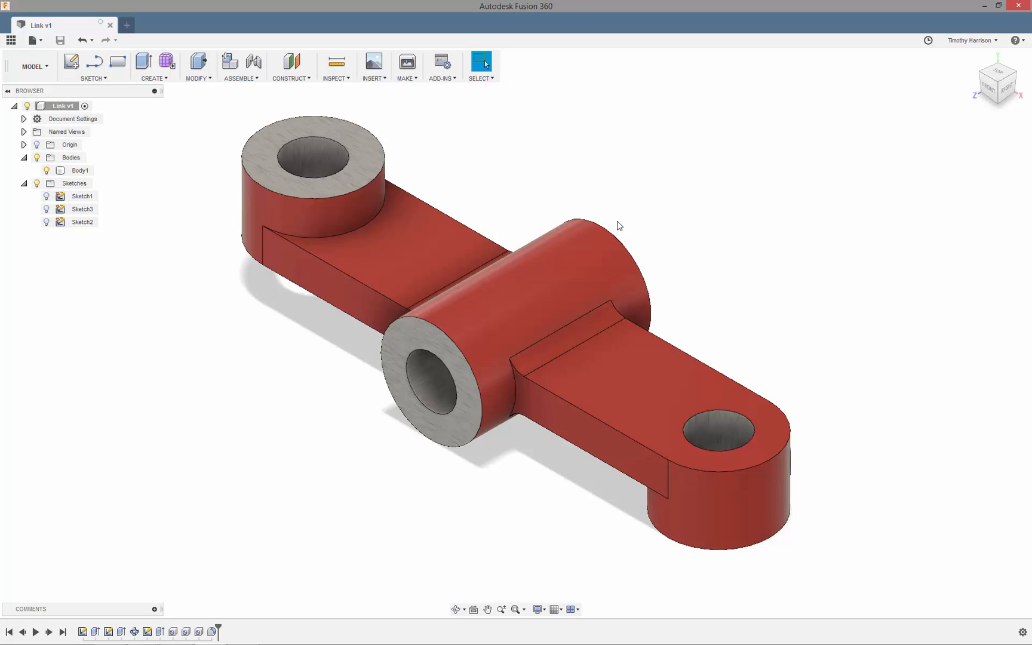
{"action": "right_click", "coordinate": [776, 311]}
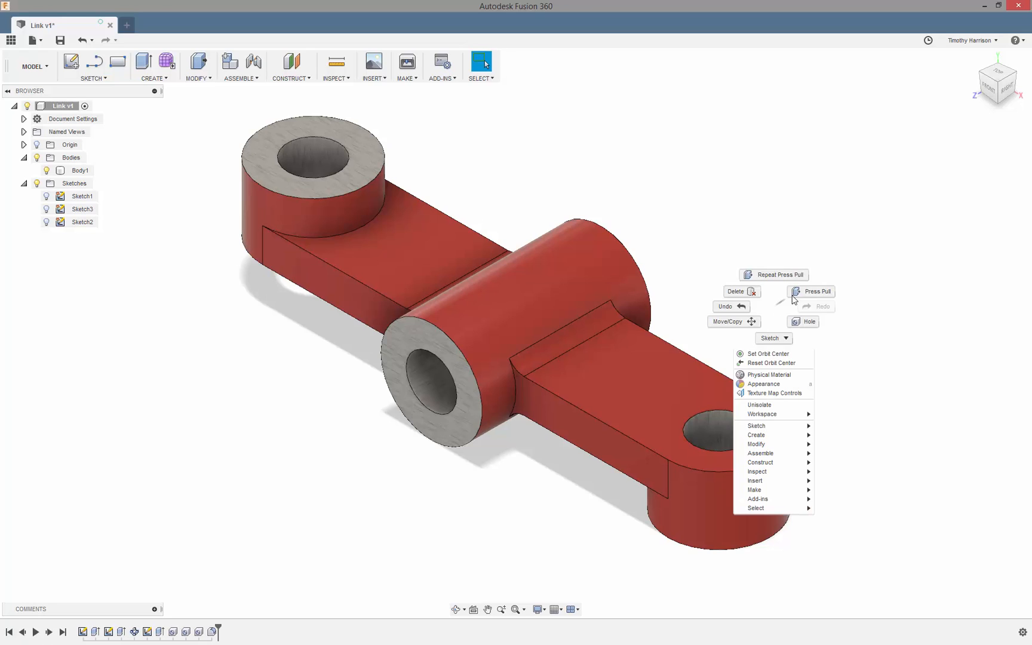
{"action": "left_click", "coordinate": [812, 292]}
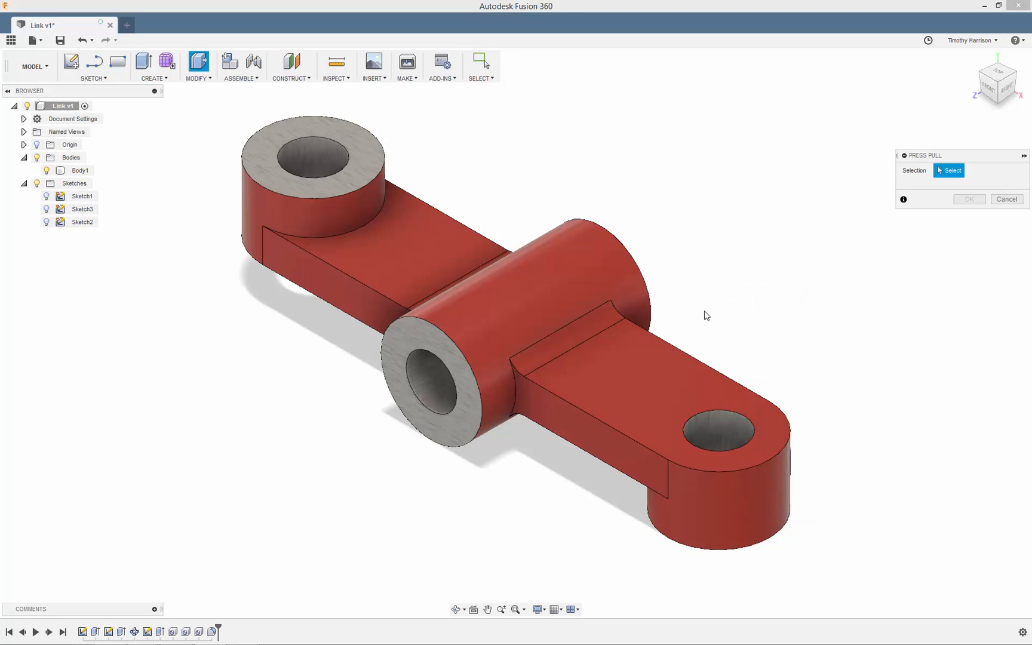
{"action": "left_click", "coordinate": [462, 354]}
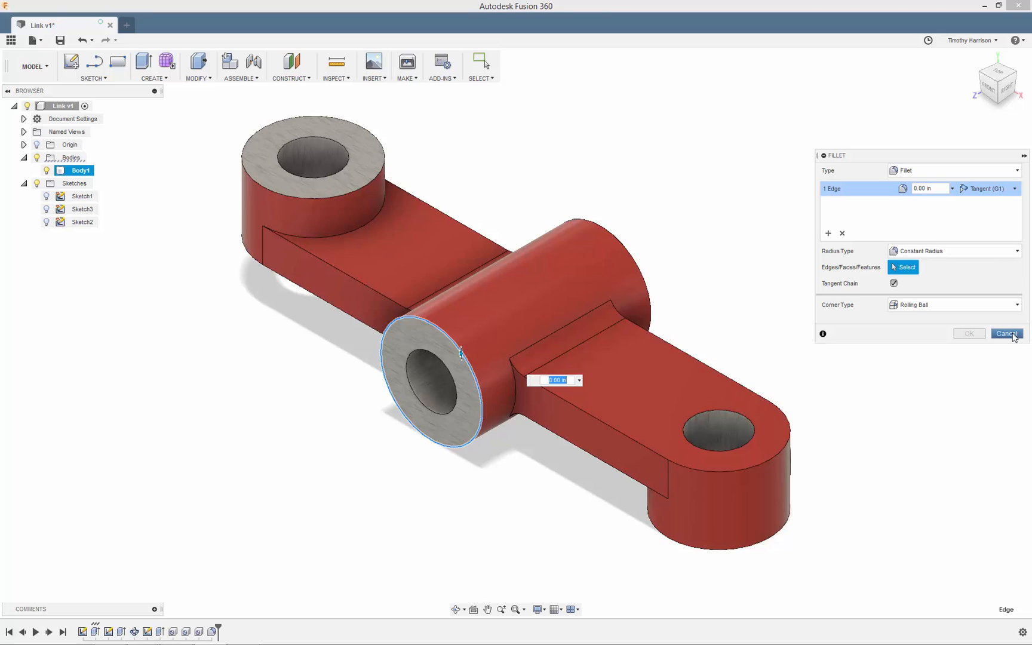
{"action": "left_click", "coordinate": [1007, 334]}
Press Pull the bottom annular face of the downward-projecting end boss outward by 0.40 in
{"action": "right_click", "coordinate": [826, 352]}
{"action": "left_click", "coordinate": [849, 338]}
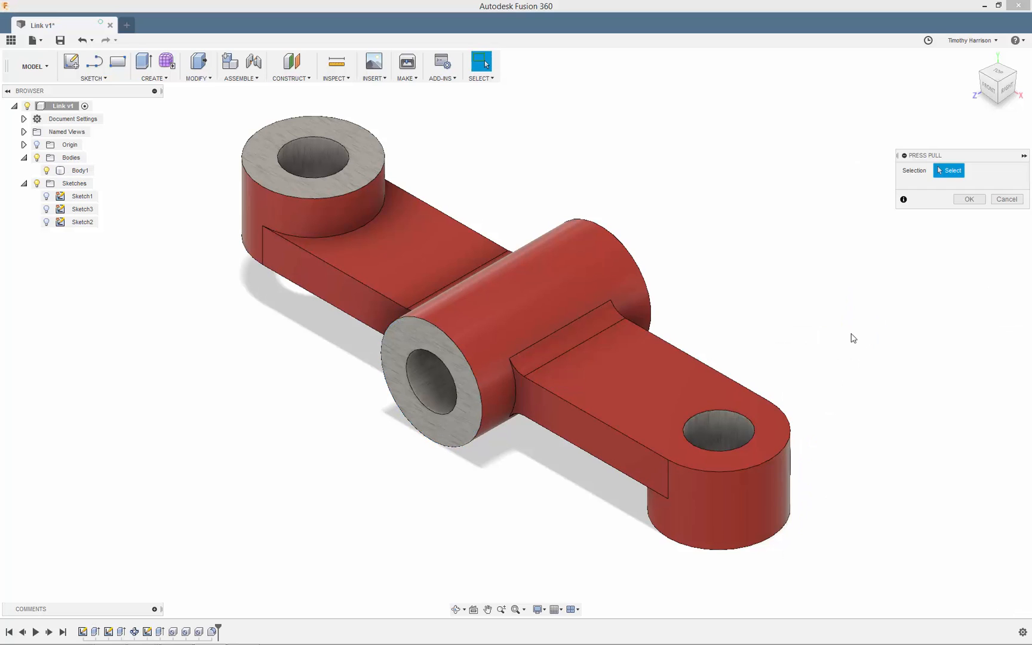
{"action": "middle_click_drag", "start_coordinate": [846, 435], "coordinate": [850, 378], "text": "shift"}
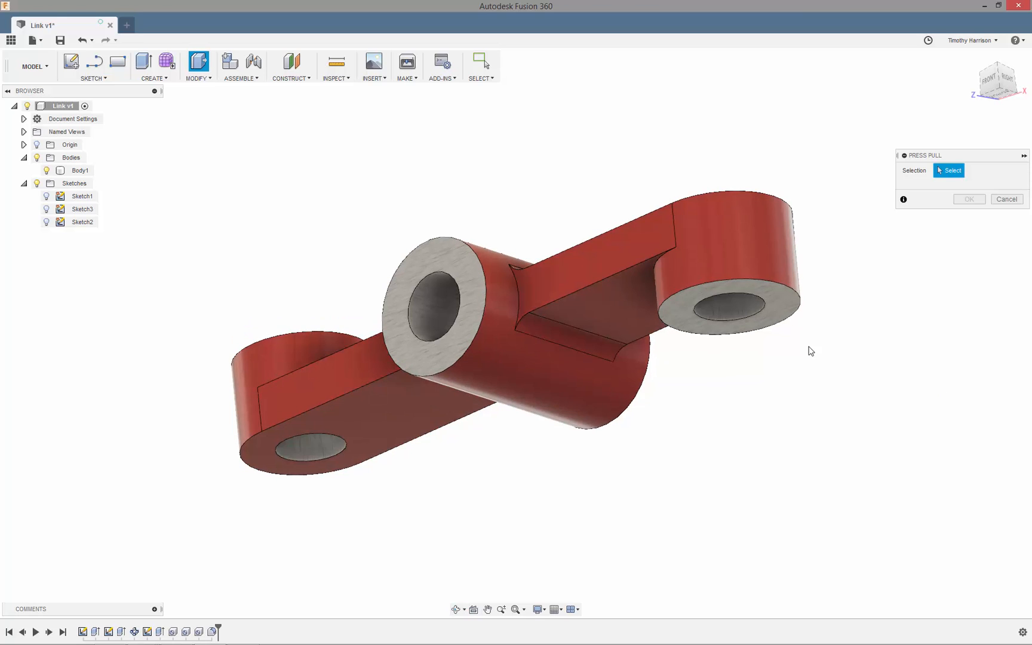
{"action": "left_click", "coordinate": [780, 307]}
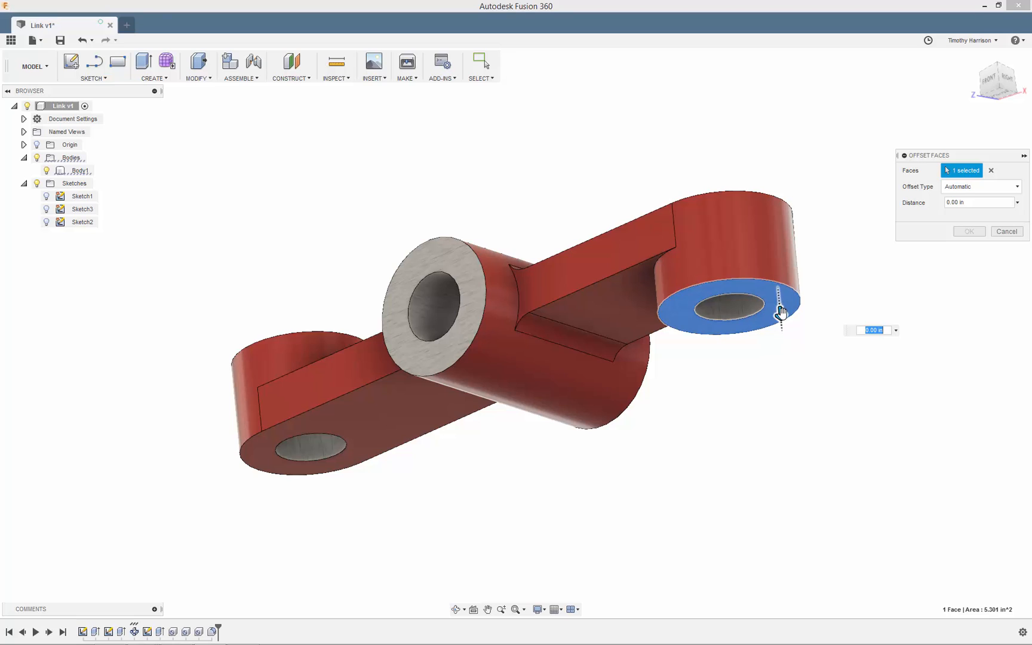
{"action": "left_click_drag", "start_coordinate": [781, 313], "coordinate": [783, 332]}
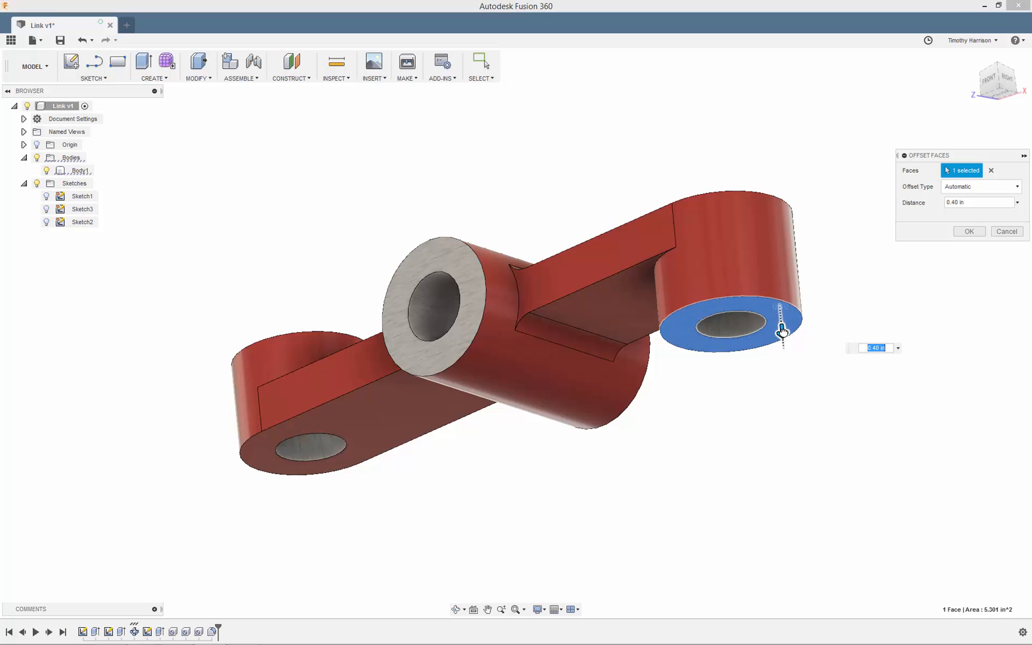
{"action": "left_click", "coordinate": [968, 232]}
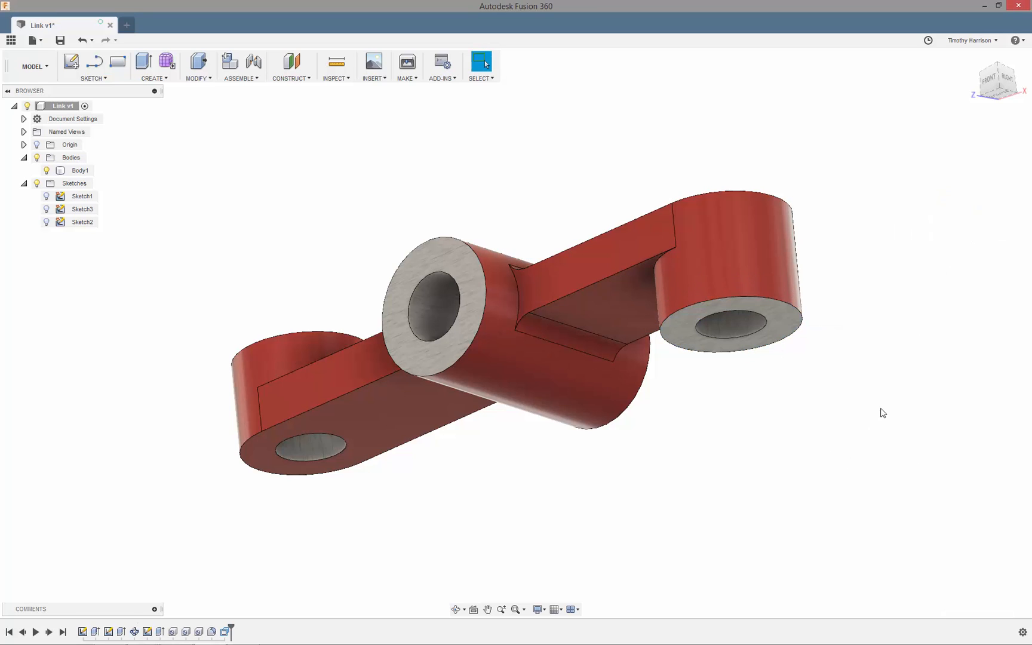
{"action": "double_click", "coordinate": [225, 632]}
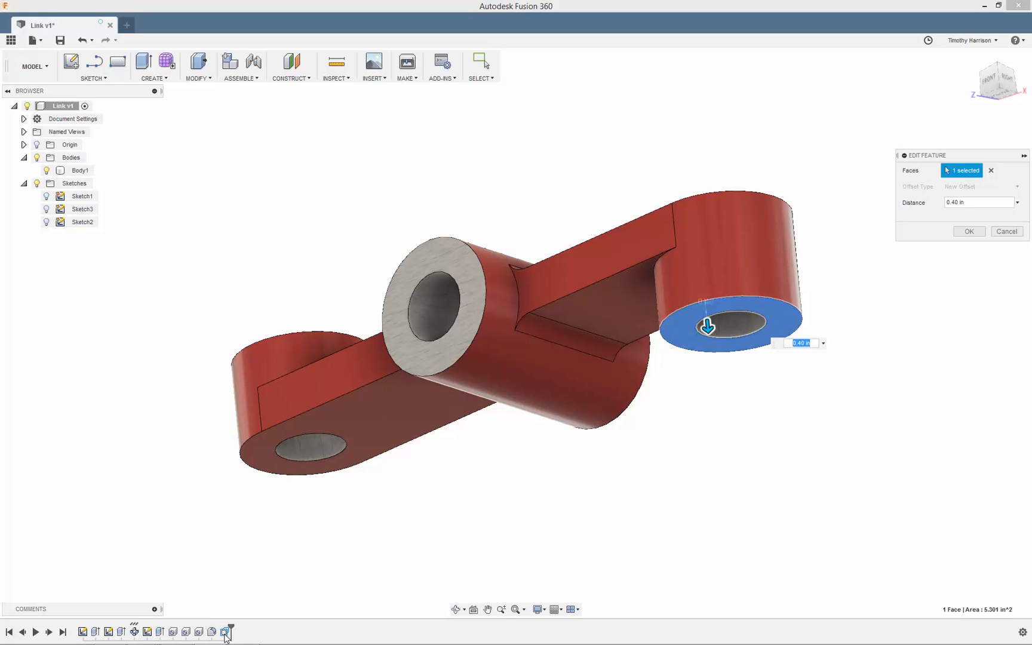
{"action": "left_click", "coordinate": [1007, 232]}
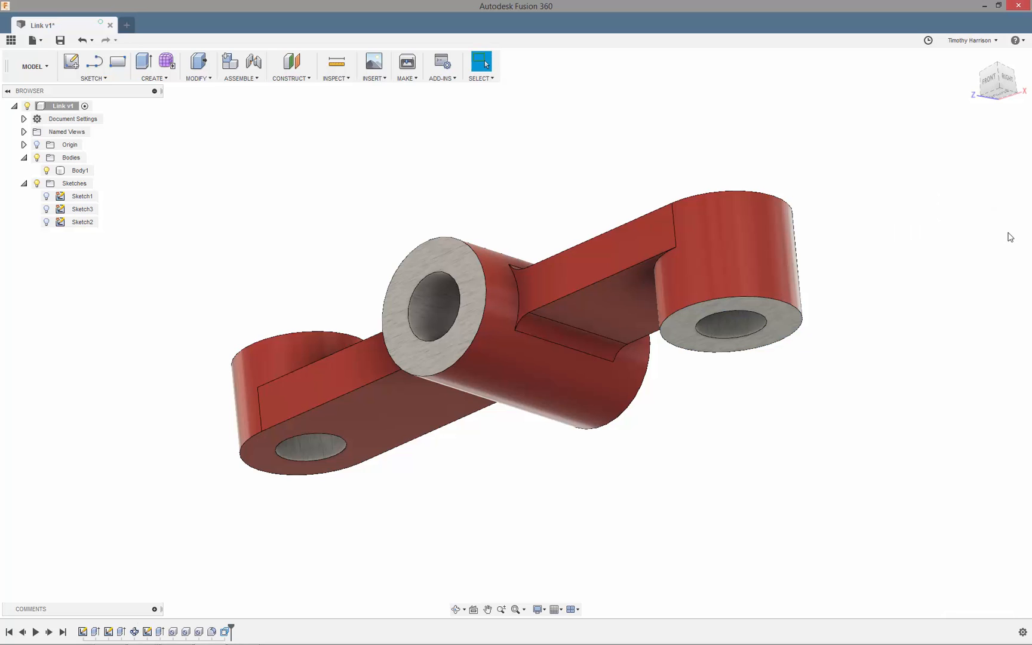
Return the model to its home view and save the lengthened boss as a new version
{"action": "left_click", "coordinate": [974, 59]}
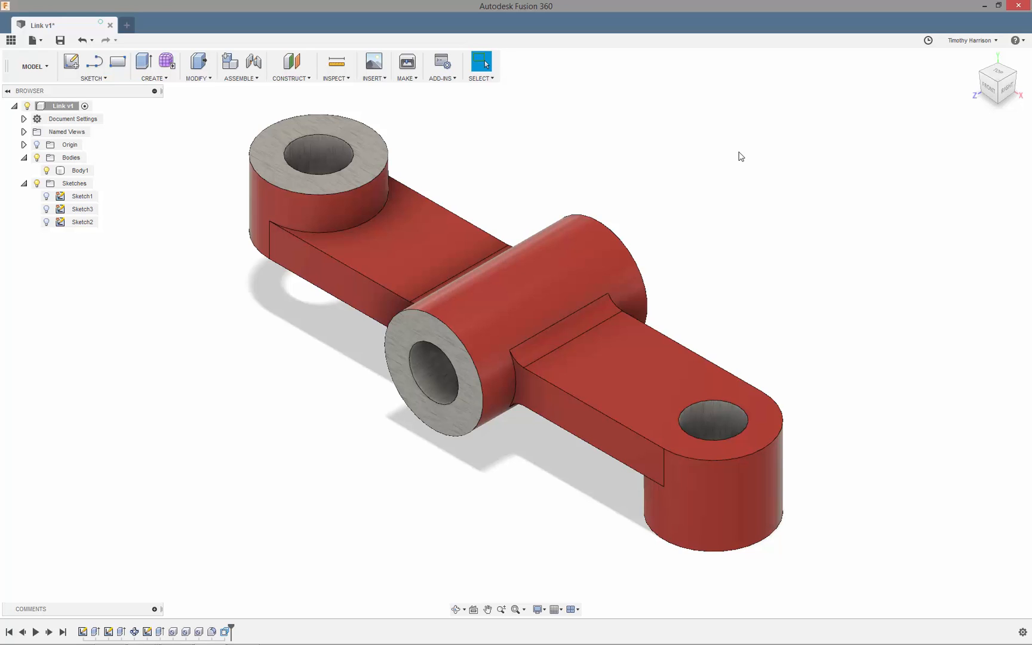
{"action": "left_click", "coordinate": [60, 40]}
{"action": "left_click", "coordinate": [496, 321]}
Create a new drawing from the design, from scratch, with the ASME standard, inch units and sheet size B (17in x 11in)
{"action": "left_click", "coordinate": [42, 43]}
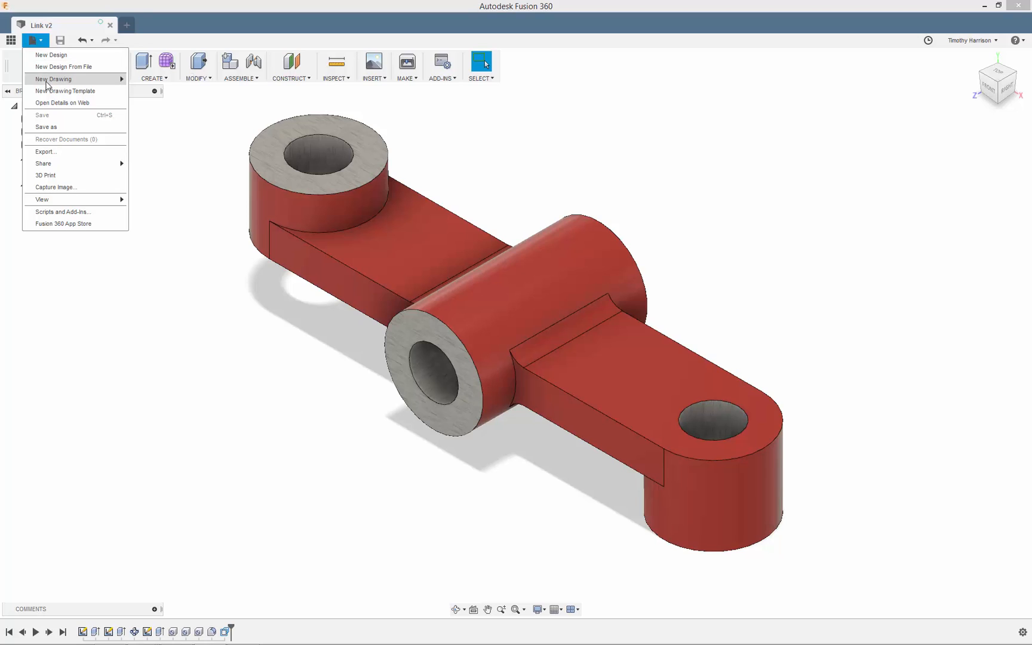
{"action": "mouse_move", "coordinate": [52, 82]}
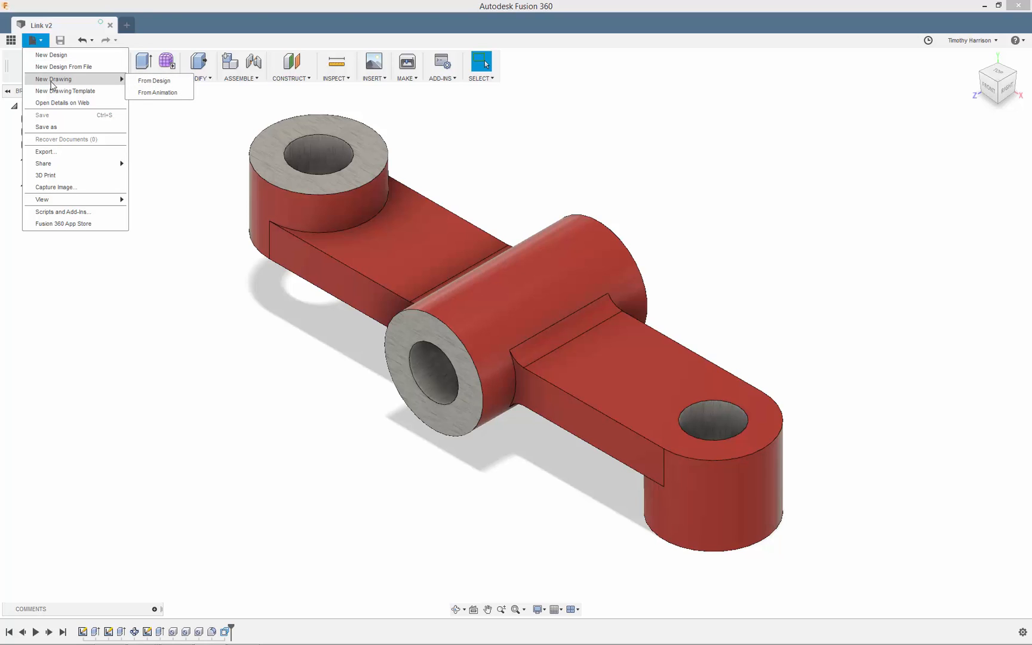
{"action": "left_click", "coordinate": [151, 84]}
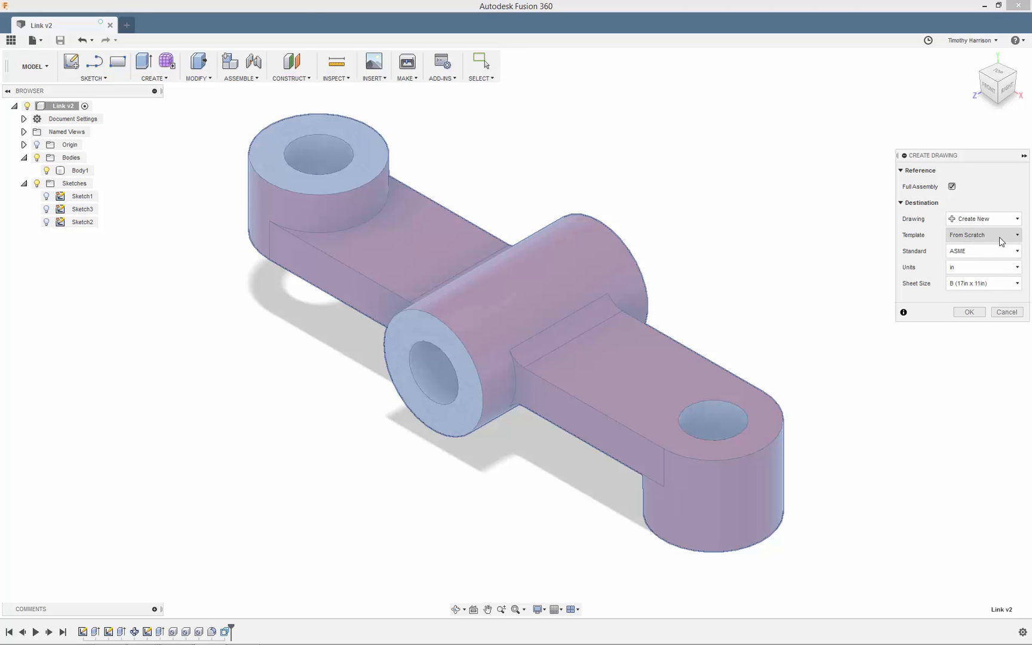
{"action": "left_click", "coordinate": [1008, 253]}
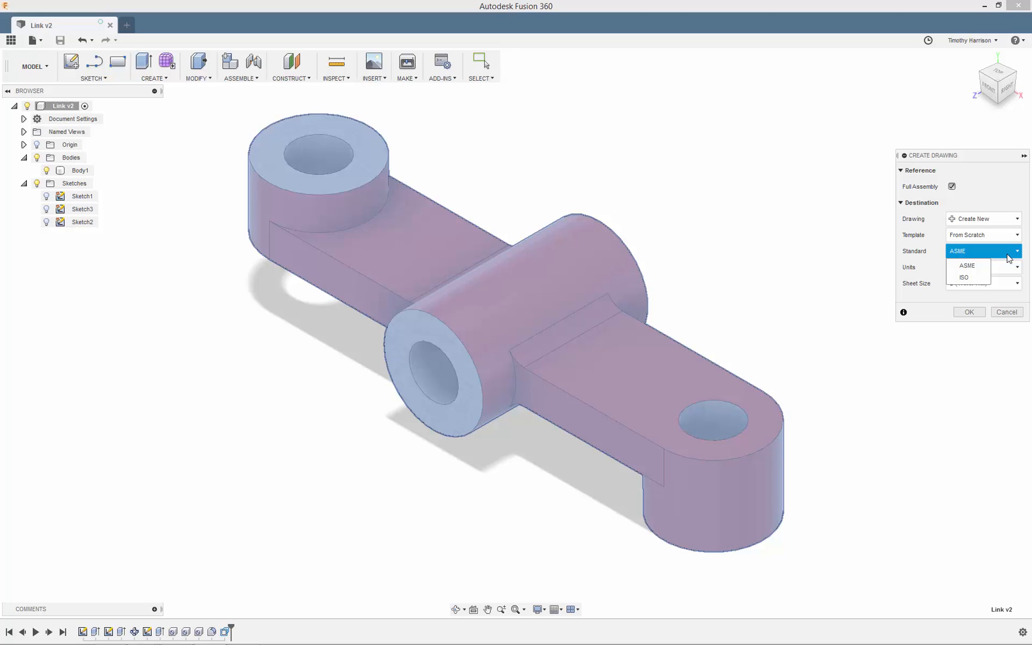
{"action": "left_click", "coordinate": [968, 266]}
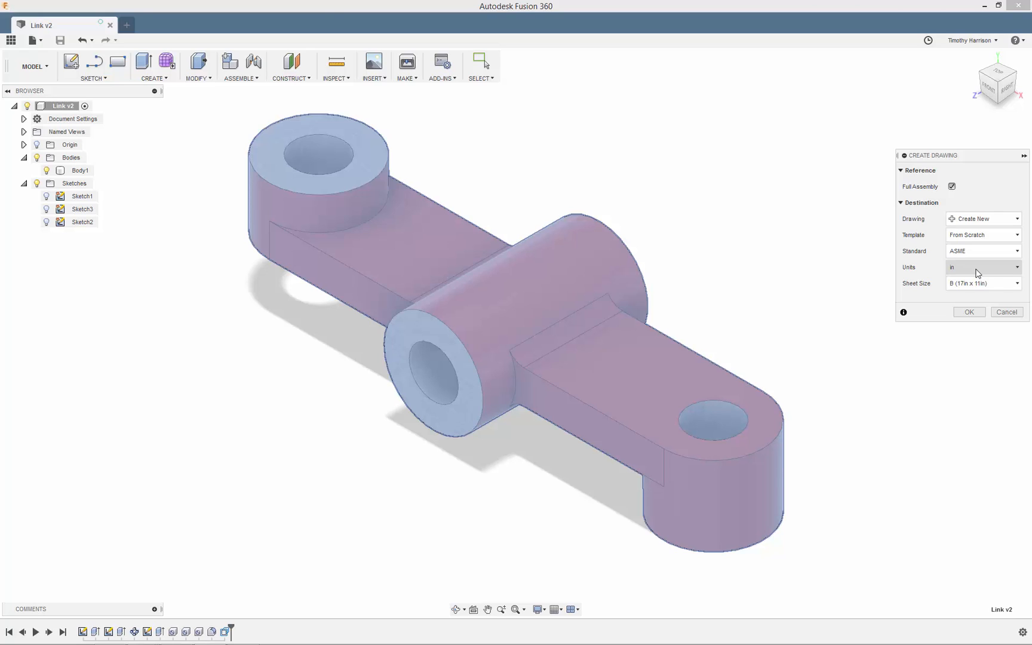
{"action": "left_click", "coordinate": [979, 285]}
{"action": "left_click", "coordinate": [981, 285]}
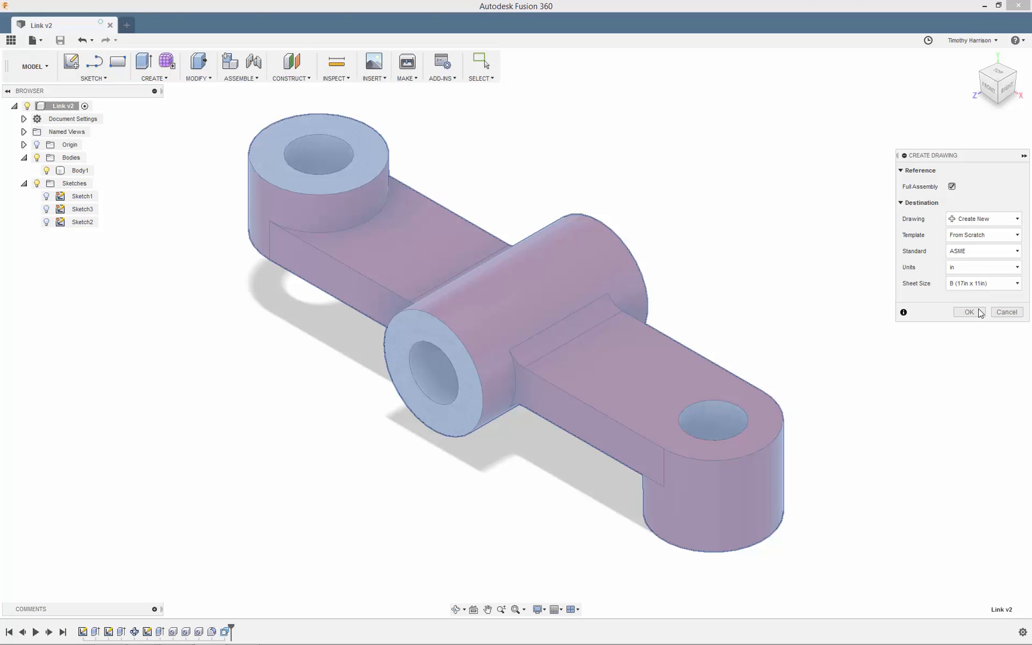
{"action": "left_click", "coordinate": [969, 312]}
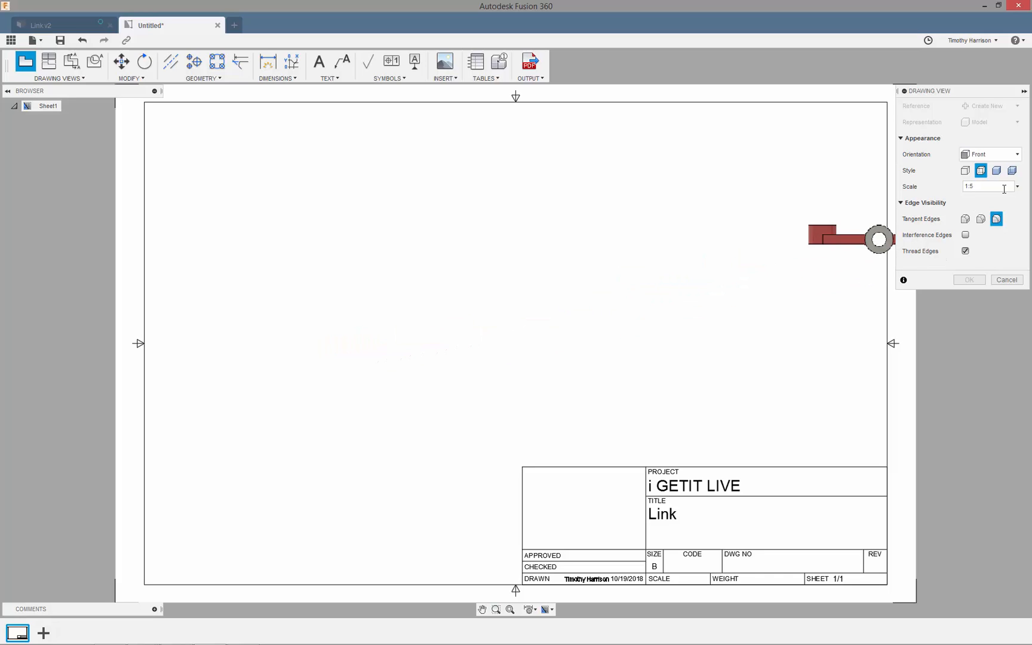
Place a Front base view at scale 1:2 in the free area above and beside the title block
{"action": "double_click", "coordinate": [976, 186]}
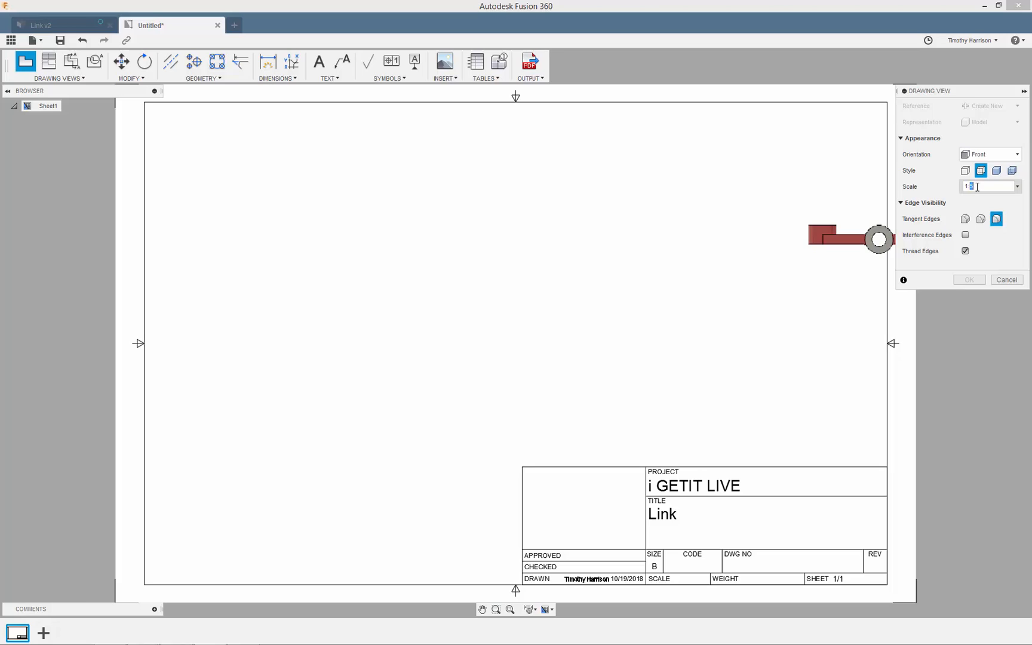
{"action": "type", "text": "2"}
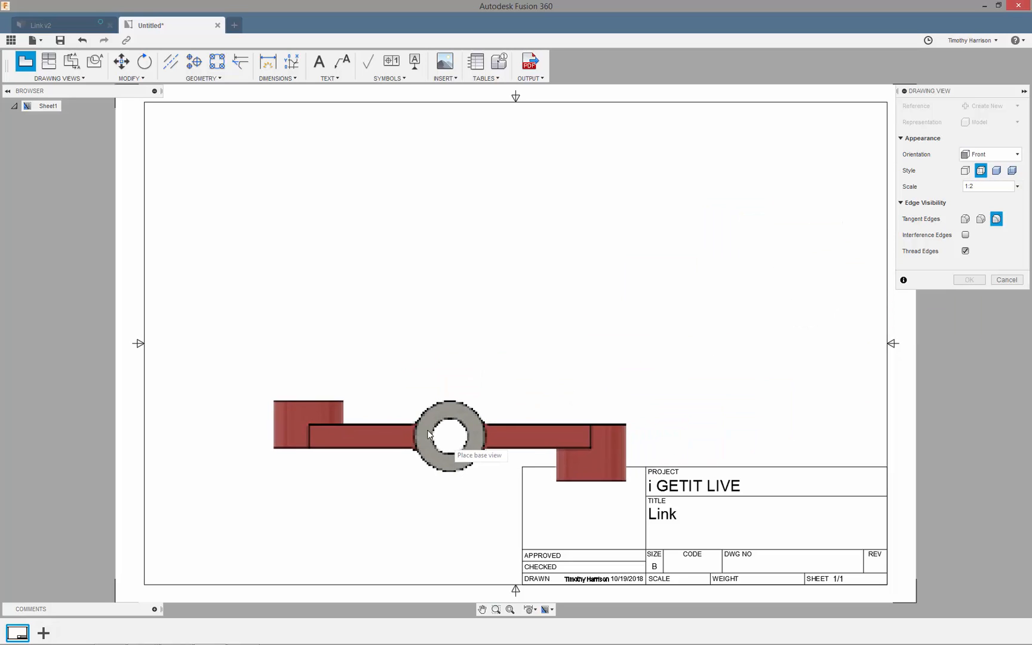
{"action": "left_click", "coordinate": [405, 387]}
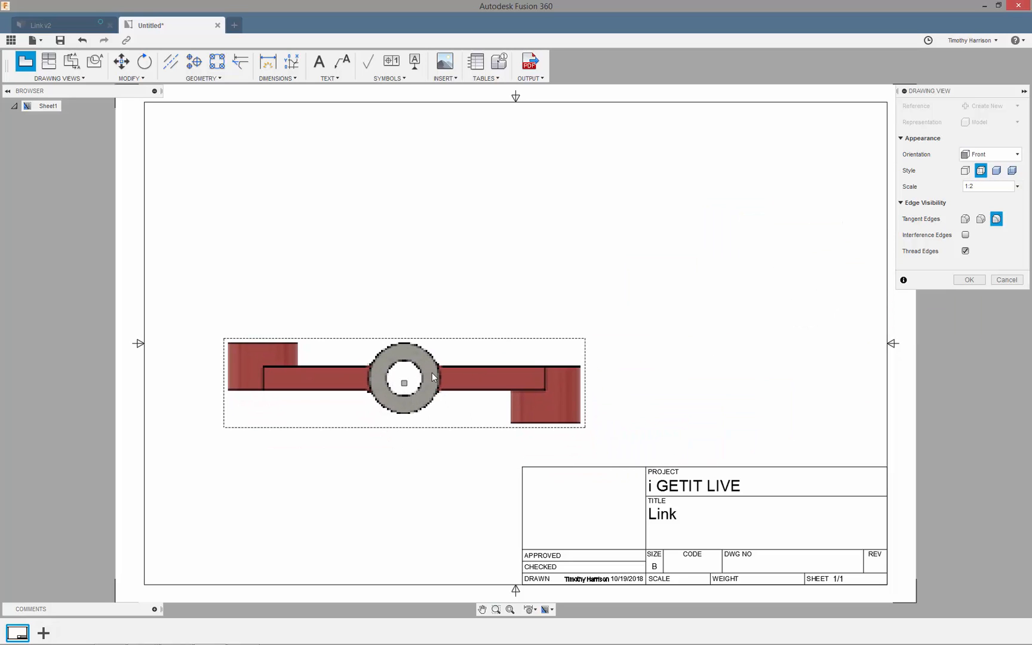
{"action": "right_click", "coordinate": [430, 374]}
{"action": "left_click", "coordinate": [463, 372]}
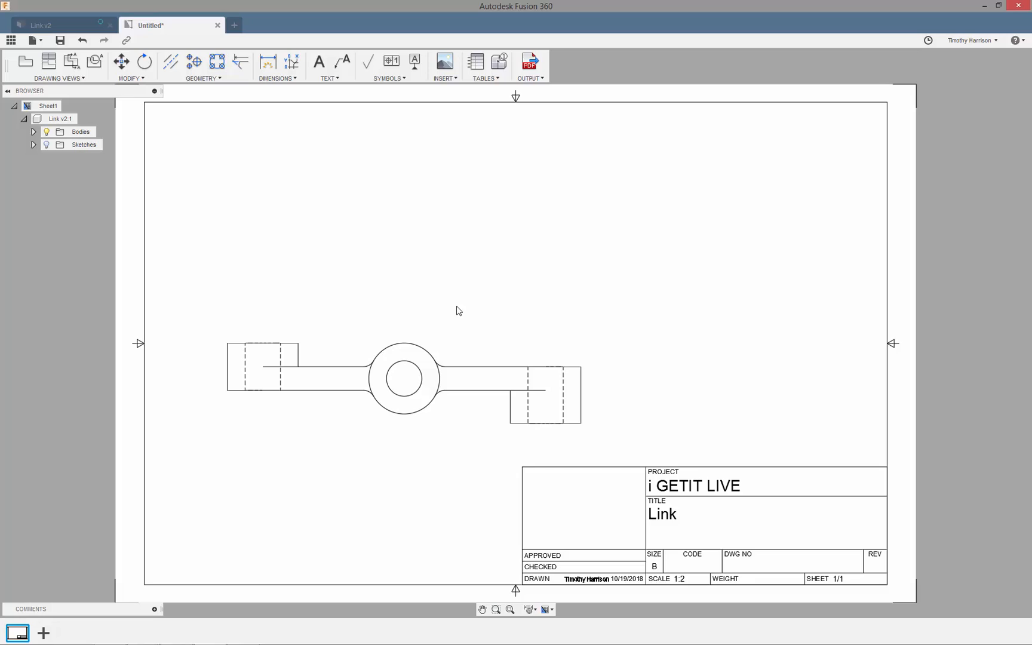
Project a top view above the front view and an isometric view in the sheet's upper corner
{"action": "left_click", "coordinate": [47, 66]}
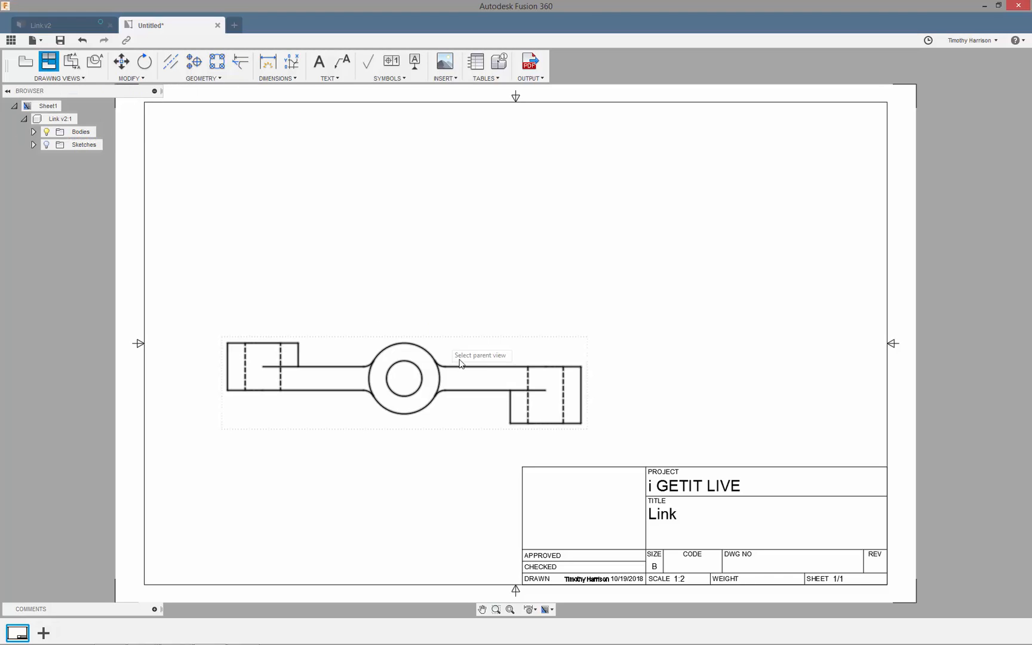
{"action": "left_click", "coordinate": [468, 382]}
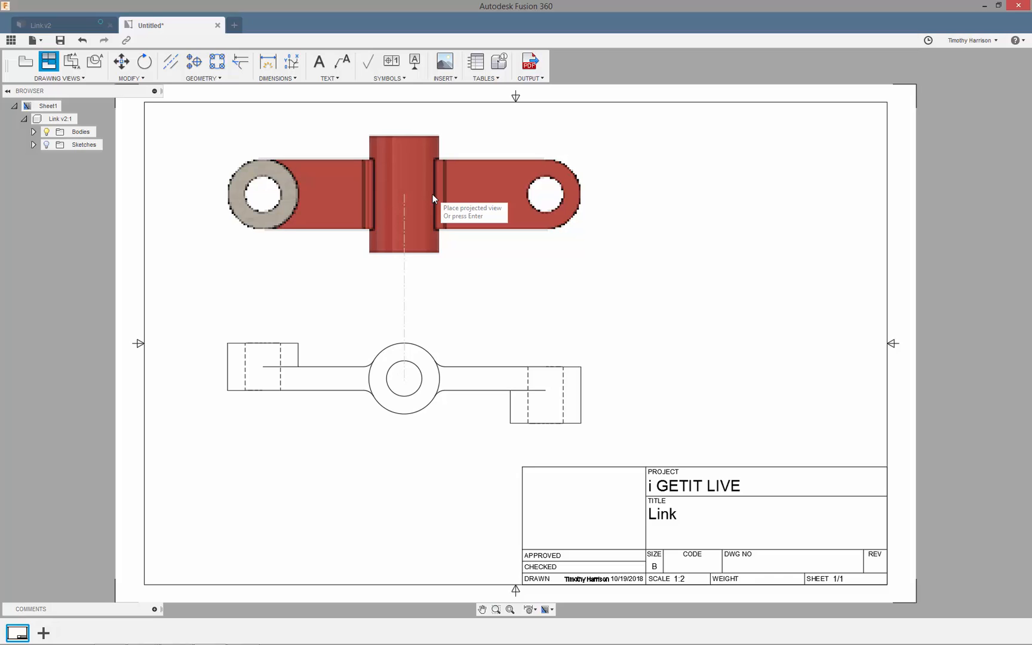
{"action": "left_click", "coordinate": [432, 194]}
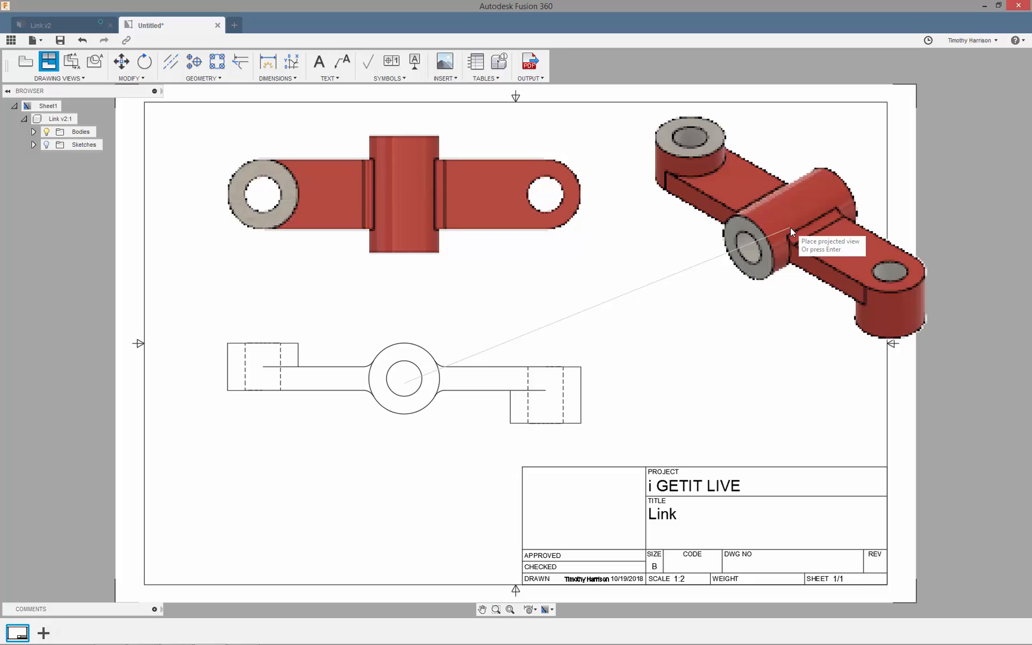
{"action": "right_click", "coordinate": [791, 228]}
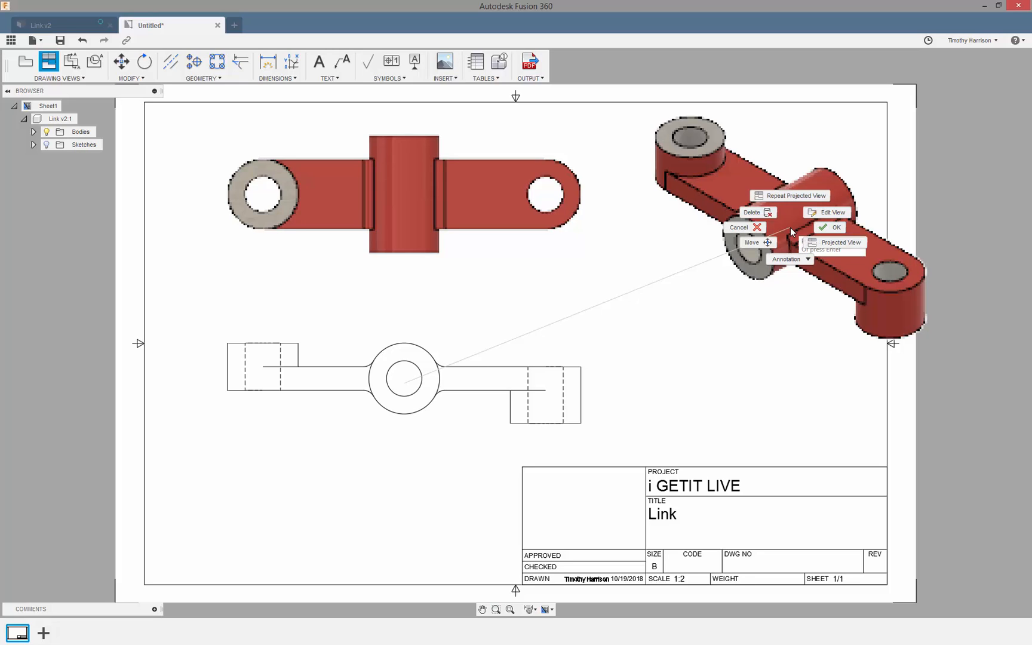
{"action": "left_click", "coordinate": [837, 227]}
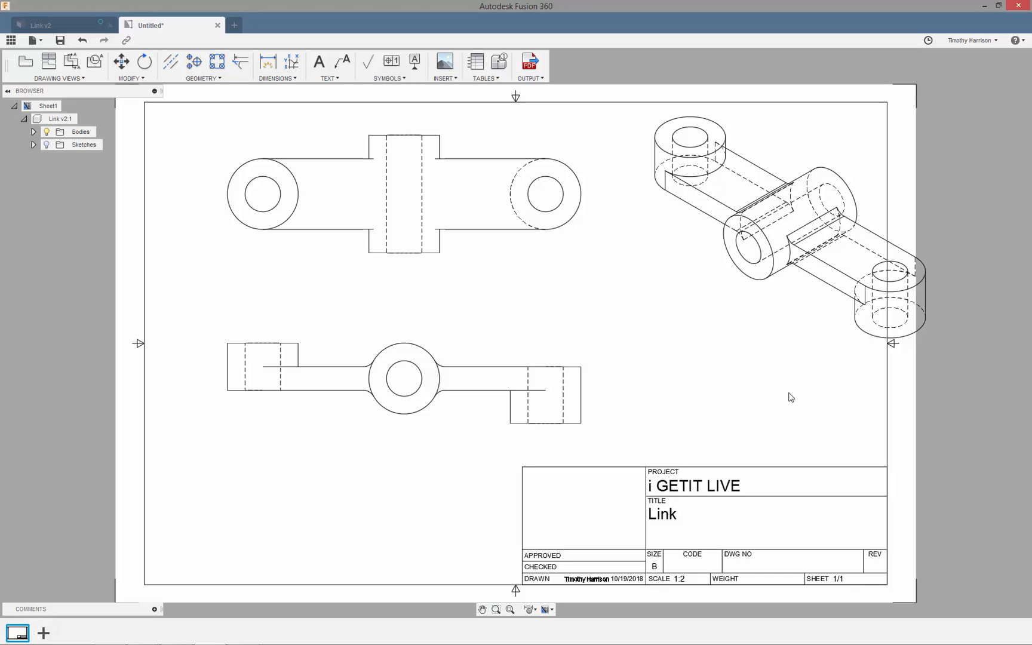
Set the isometric view to the shaded style and a scale of 1:3
{"action": "double_click", "coordinate": [789, 310]}
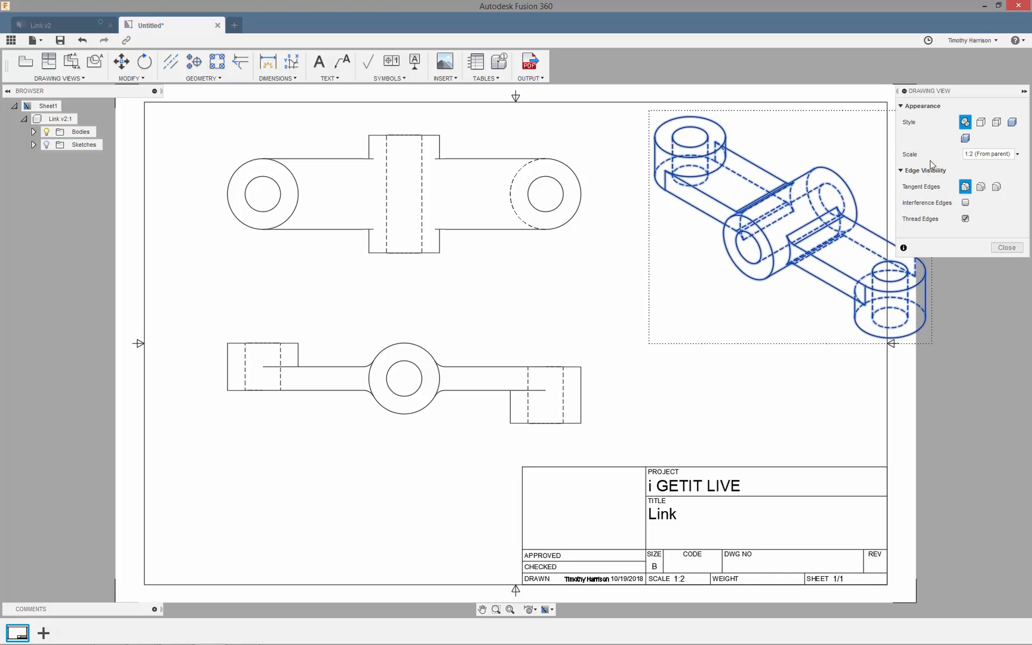
{"action": "left_click", "coordinate": [1013, 123]}
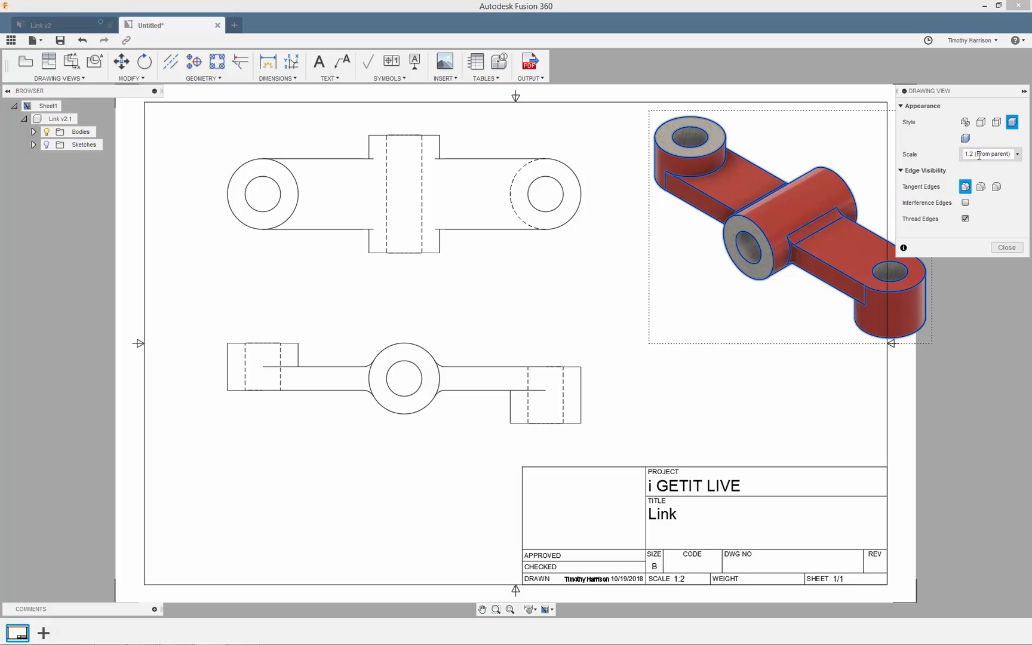
{"action": "left_click", "coordinate": [979, 155]}
{"action": "type", "text": "1:3"}
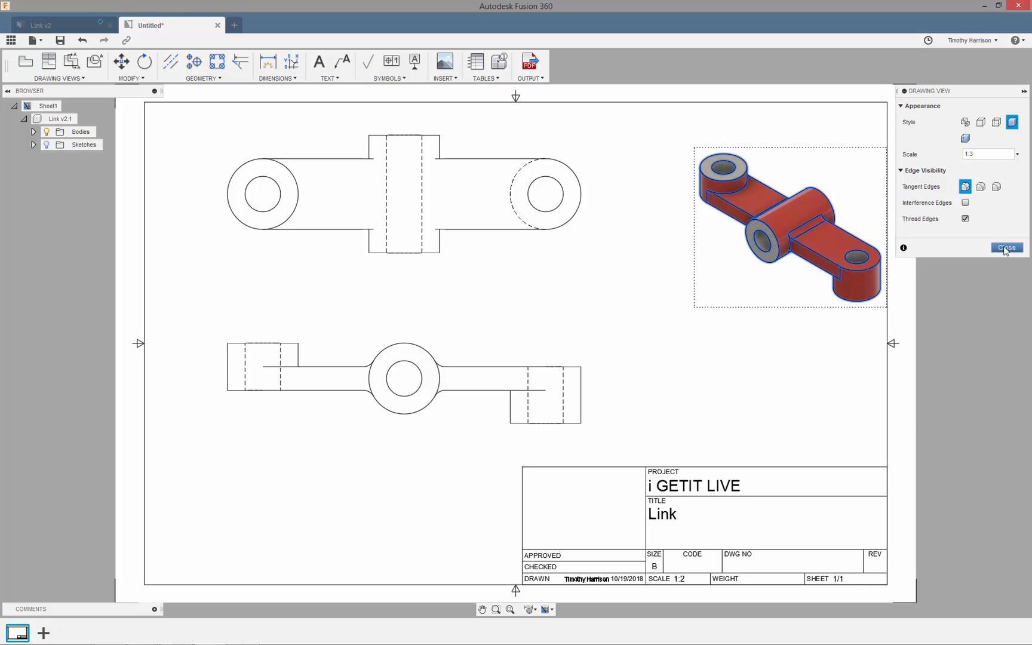
{"action": "left_click", "coordinate": [1007, 247]}
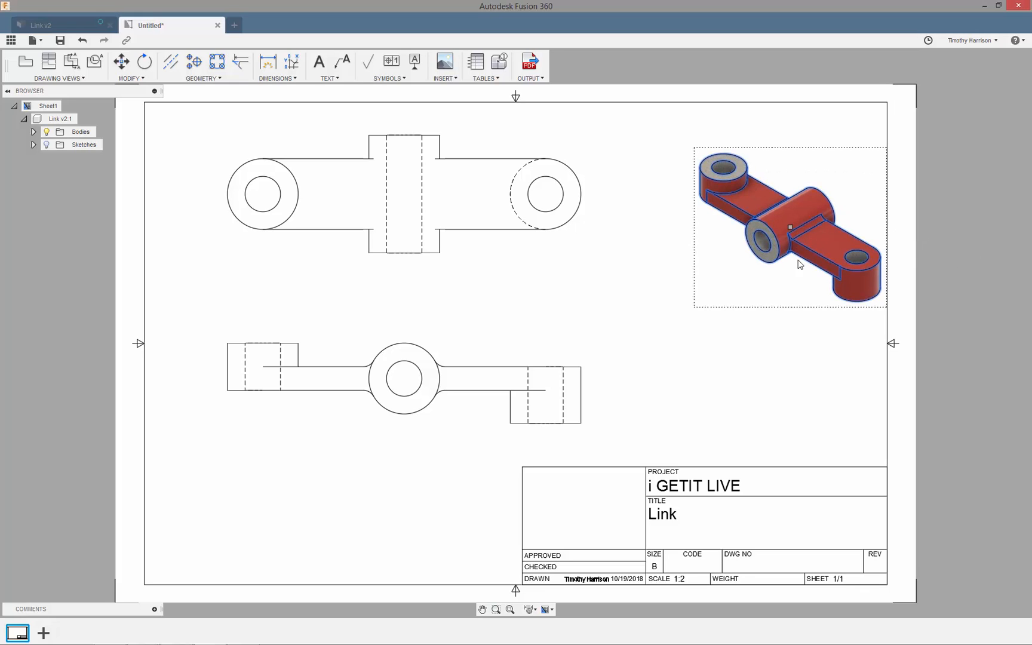
Move the shaded isometric view slightly up and inward, away from the sheet's border
{"action": "left_click", "coordinate": [791, 228]}
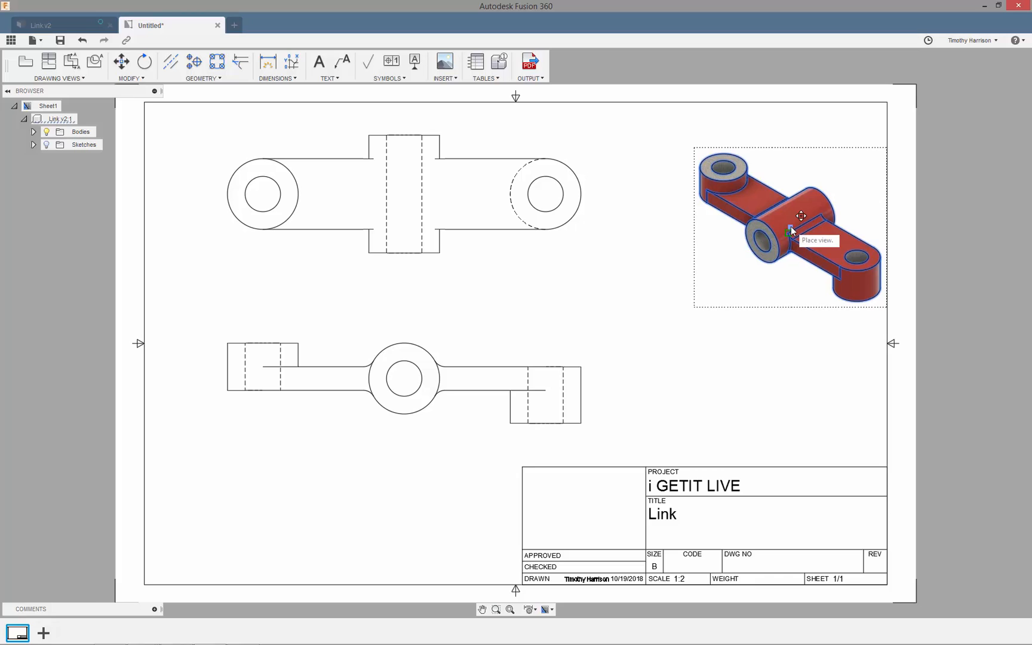
{"action": "left_click", "coordinate": [769, 205]}
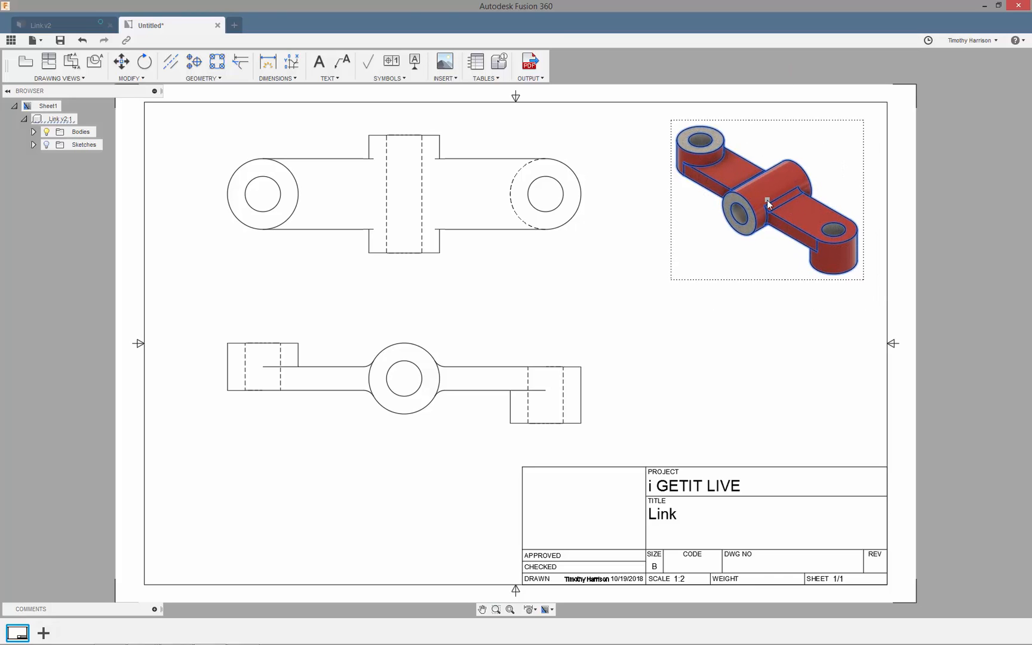
{"action": "left_click_drag", "start_coordinate": [811, 338], "coordinate": [808, 350]}
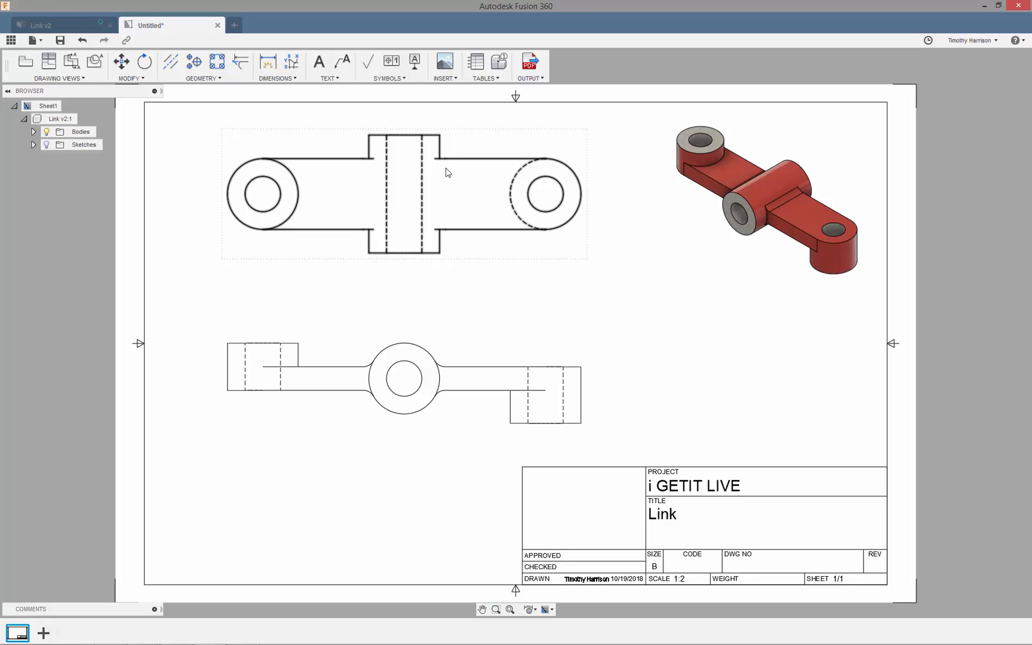
Turn on full tangent edges in the top view so its fillet boundaries are drawn
{"action": "double_click", "coordinate": [450, 199]}
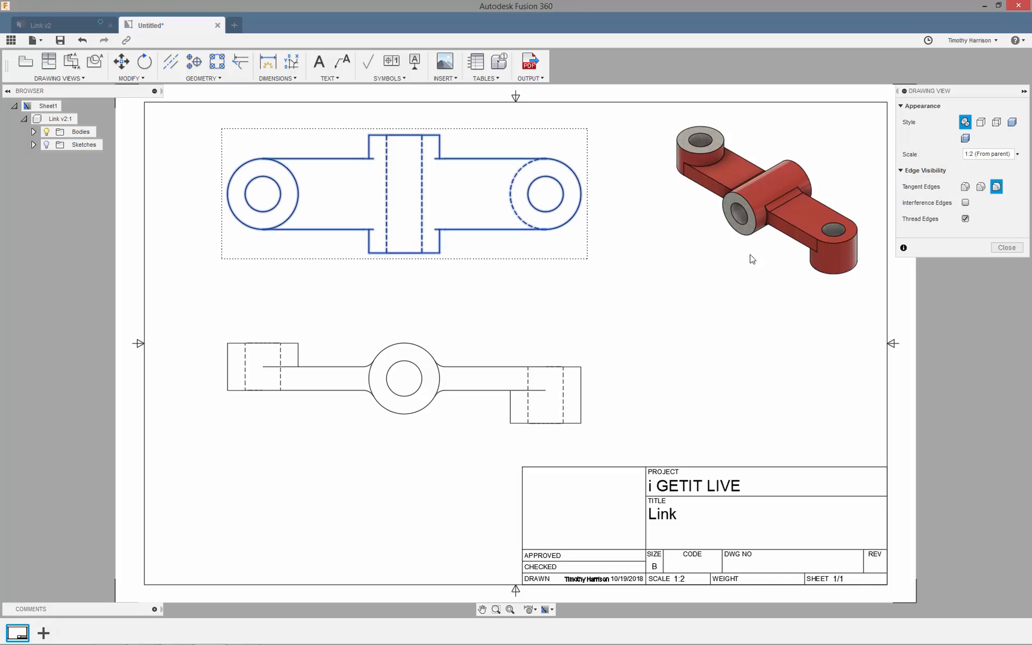
{"action": "left_click", "coordinate": [966, 187]}
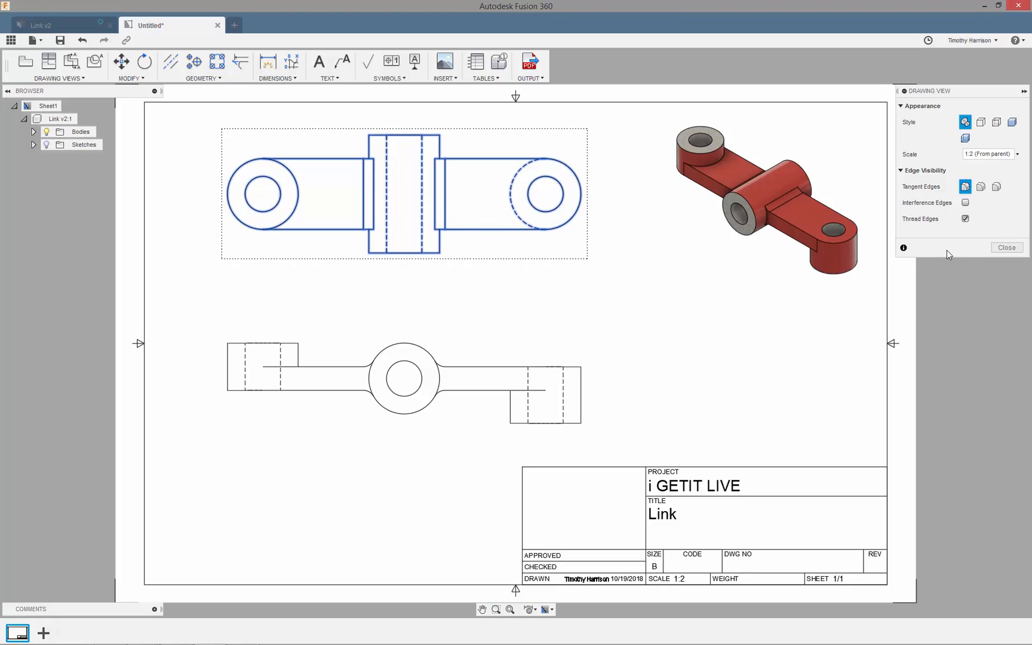
{"action": "left_click", "coordinate": [1007, 248]}
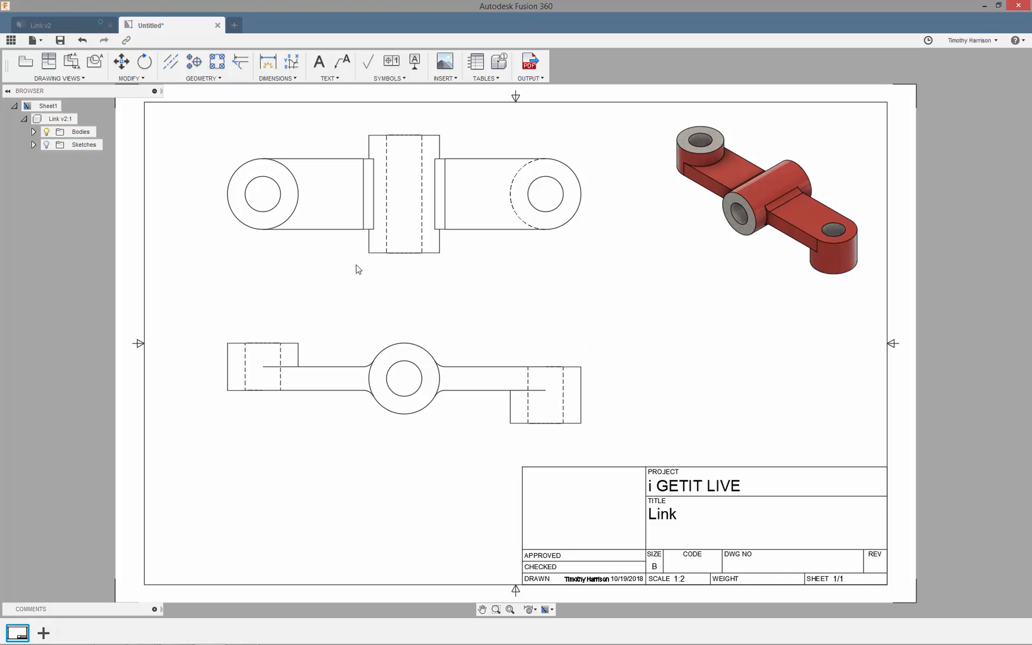
Add center marks to both end holes in the top view and to the central hole in the front view
{"action": "left_click", "coordinate": [198, 68]}
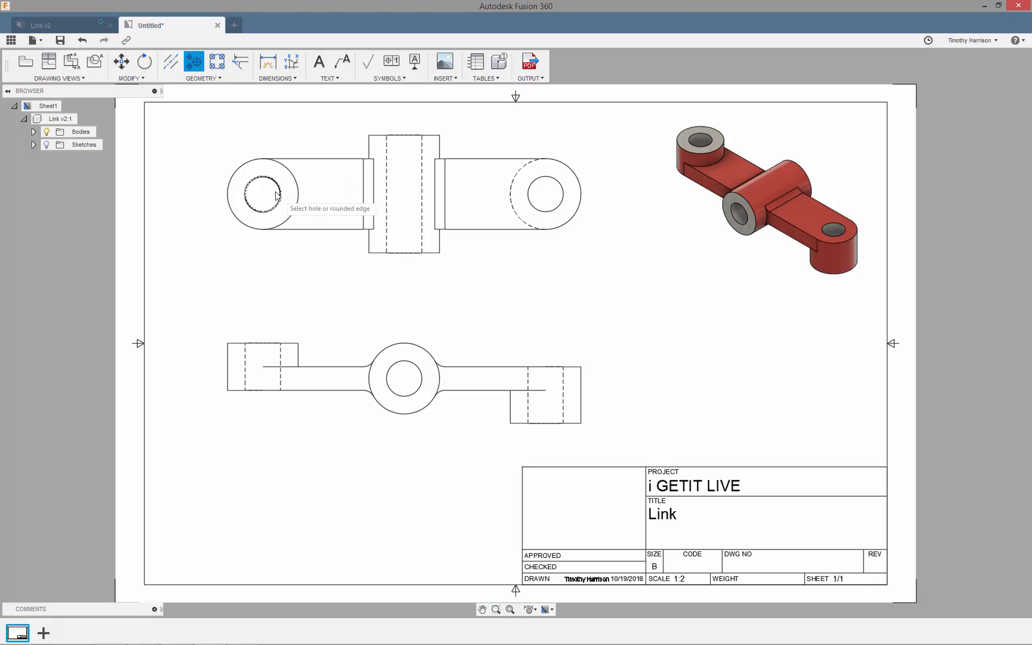
{"action": "left_click", "coordinate": [279, 190]}
{"action": "left_click", "coordinate": [552, 185]}
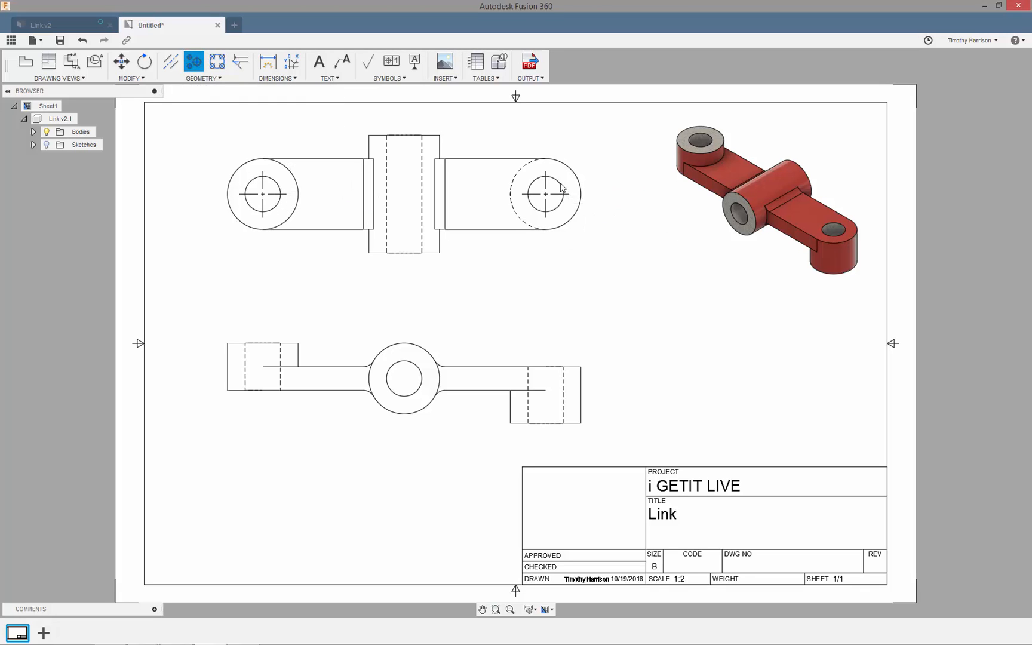
{"action": "left_click", "coordinate": [417, 366]}
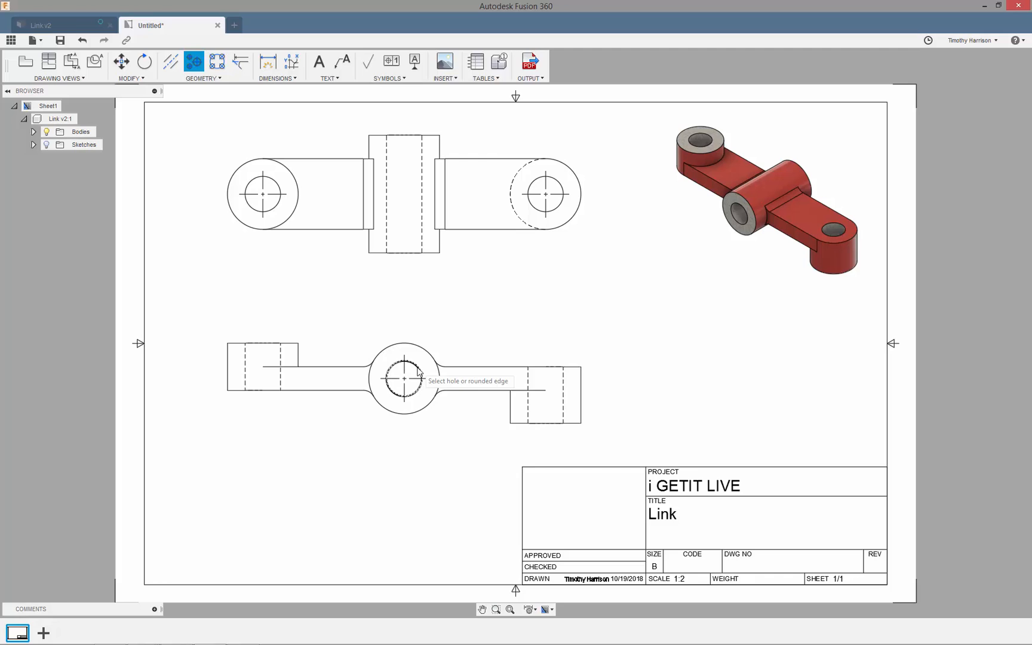
Add centerlines between the hidden hole edges of the central hub in the top view and both end bosses in the front view
{"action": "left_click", "coordinate": [169, 64]}
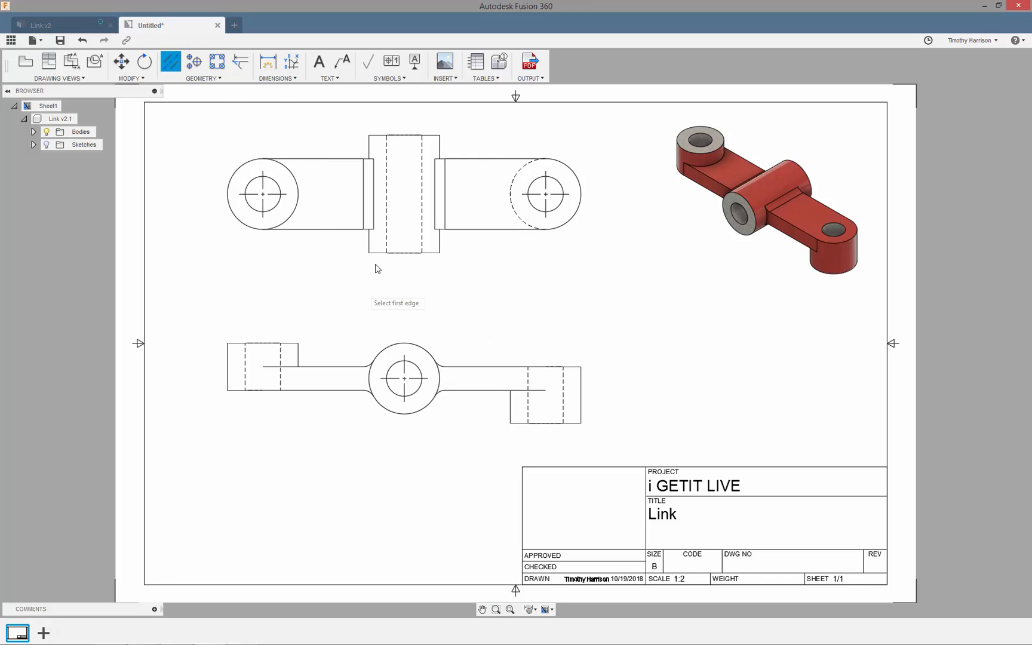
{"action": "left_click", "coordinate": [386, 218]}
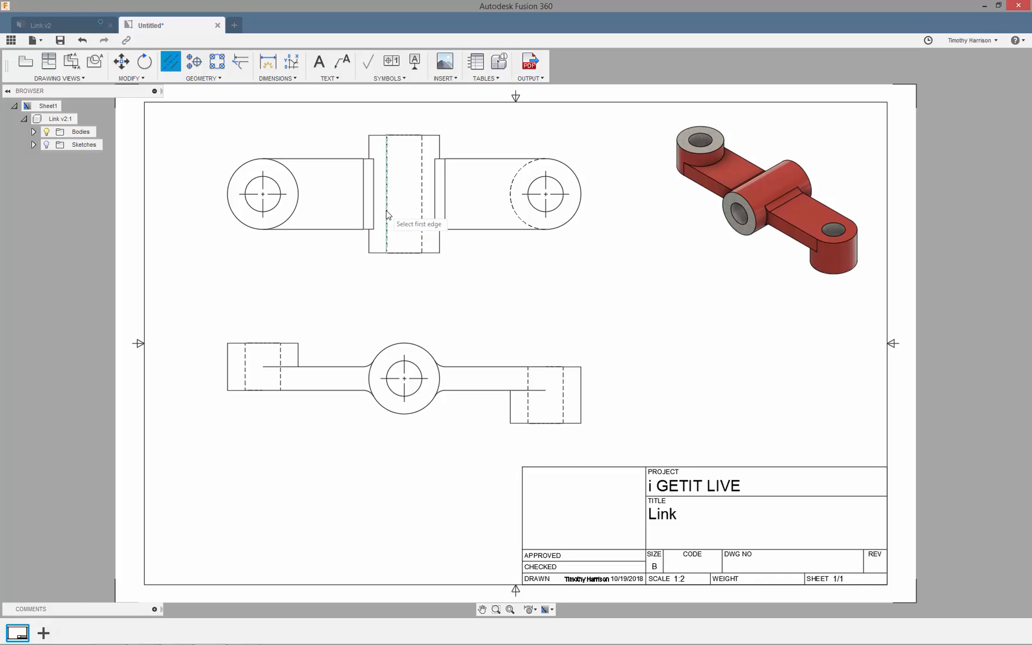
{"action": "left_click", "coordinate": [422, 211]}
{"action": "left_click", "coordinate": [246, 359]}
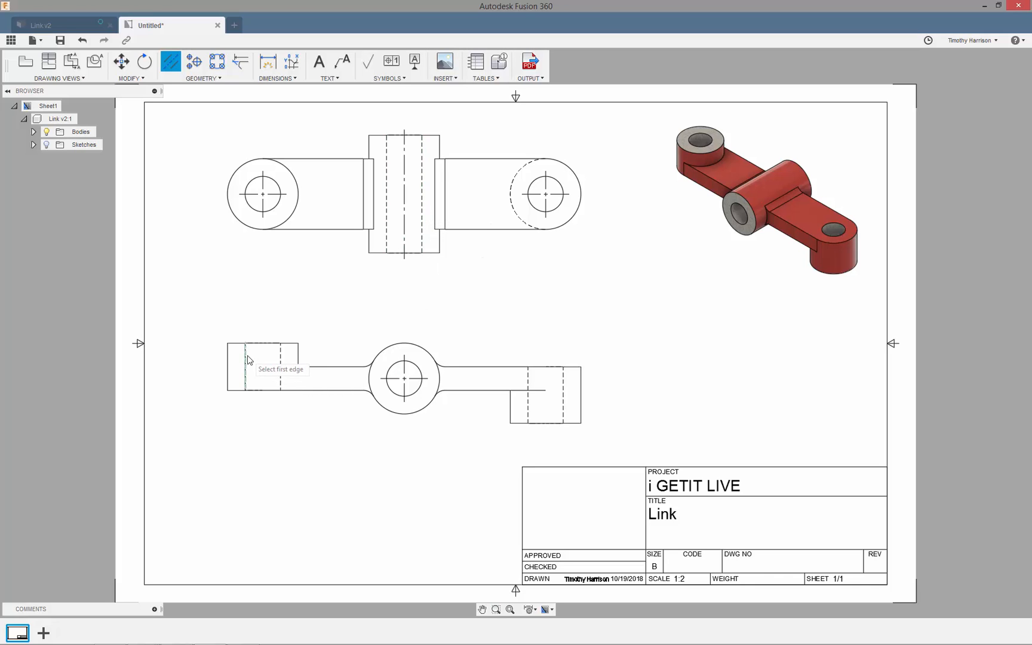
{"action": "left_click", "coordinate": [281, 365]}
{"action": "left_click", "coordinate": [563, 386]}
{"action": "left_click", "coordinate": [529, 384]}
{"action": "right_click", "coordinate": [472, 293]}
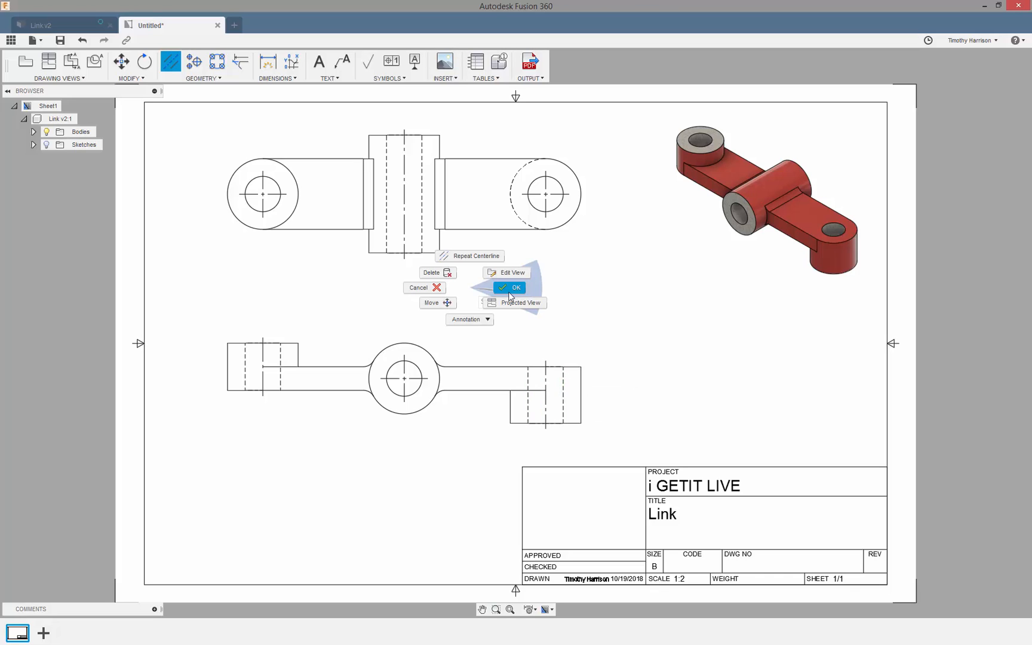
{"action": "left_click", "coordinate": [511, 297]}
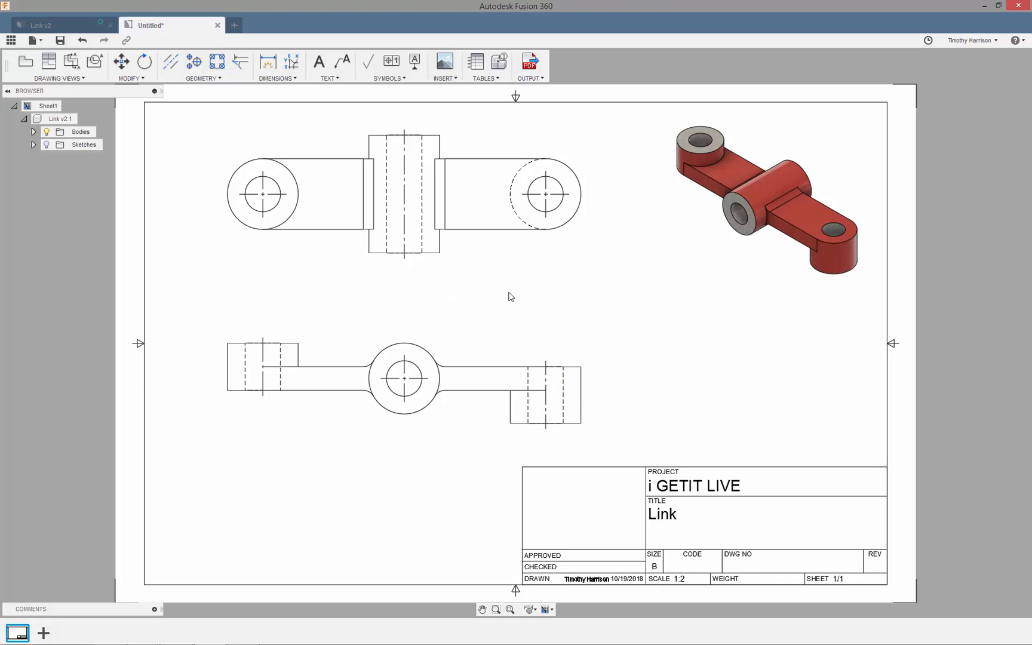
Dimension the heights of both end bosses in the front view, placing each dimension outside its boss
{"action": "left_click", "coordinate": [268, 67]}
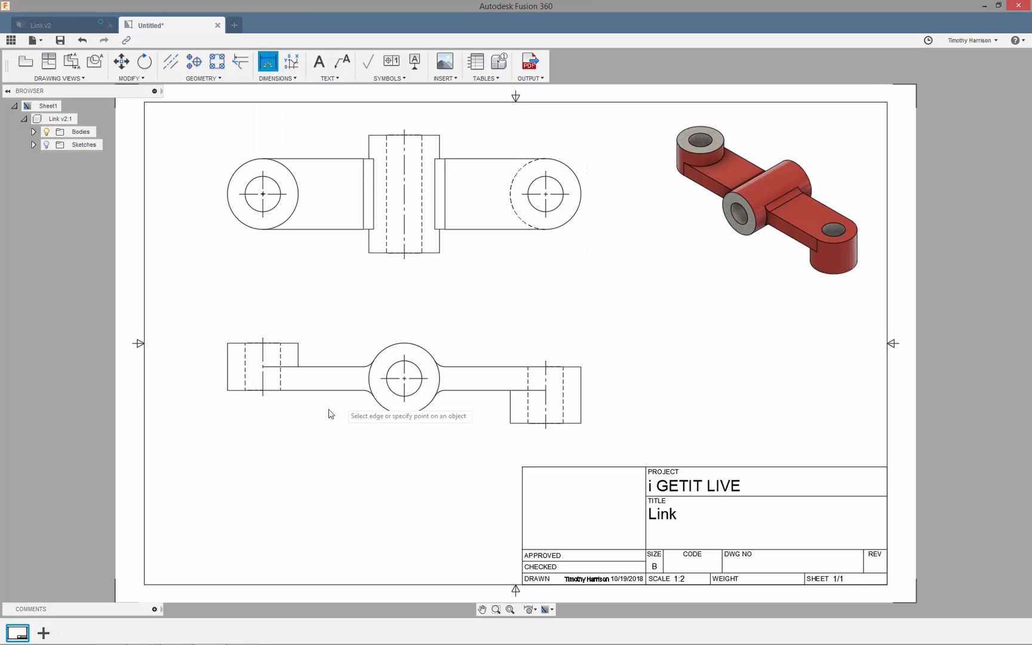
{"action": "left_click", "coordinate": [228, 390]}
{"action": "left_click", "coordinate": [227, 343]}
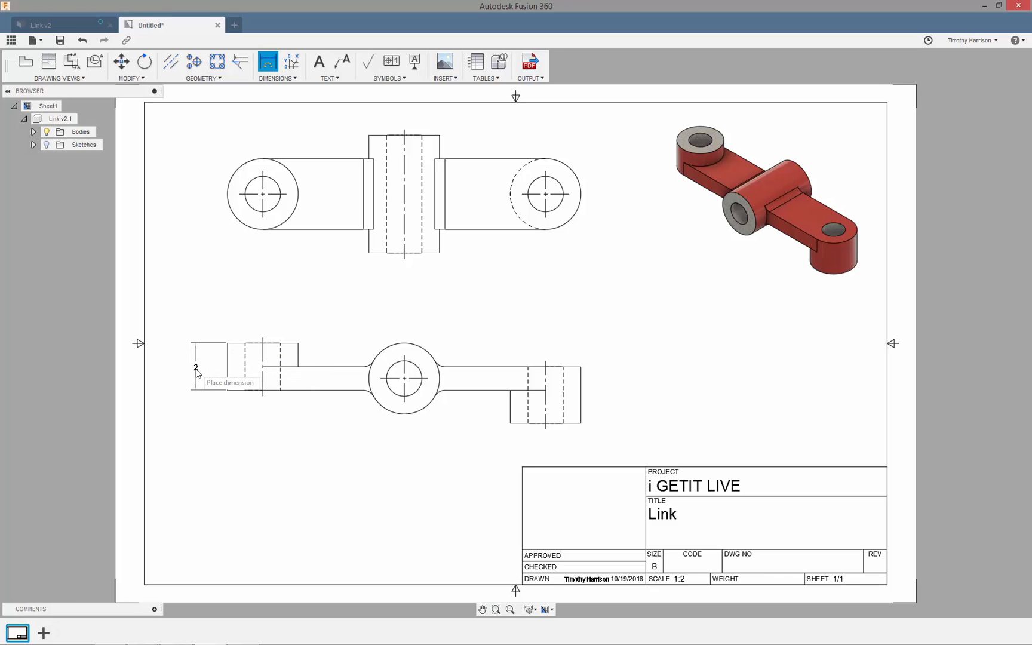
{"action": "left_click", "coordinate": [195, 374]}
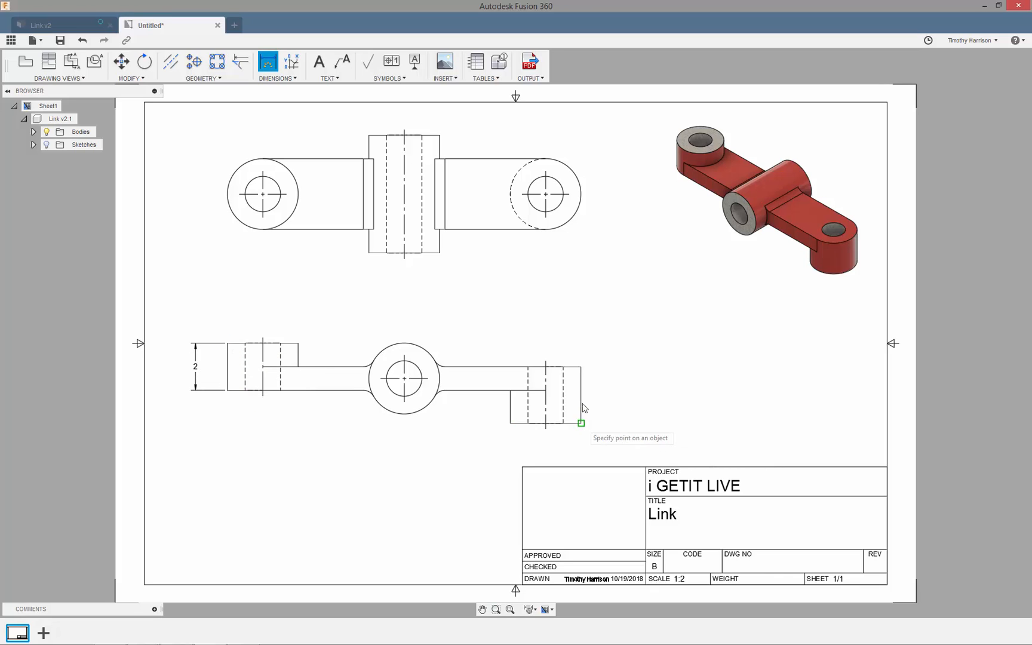
{"action": "left_click", "coordinate": [581, 423]}
{"action": "left_click", "coordinate": [581, 367]}
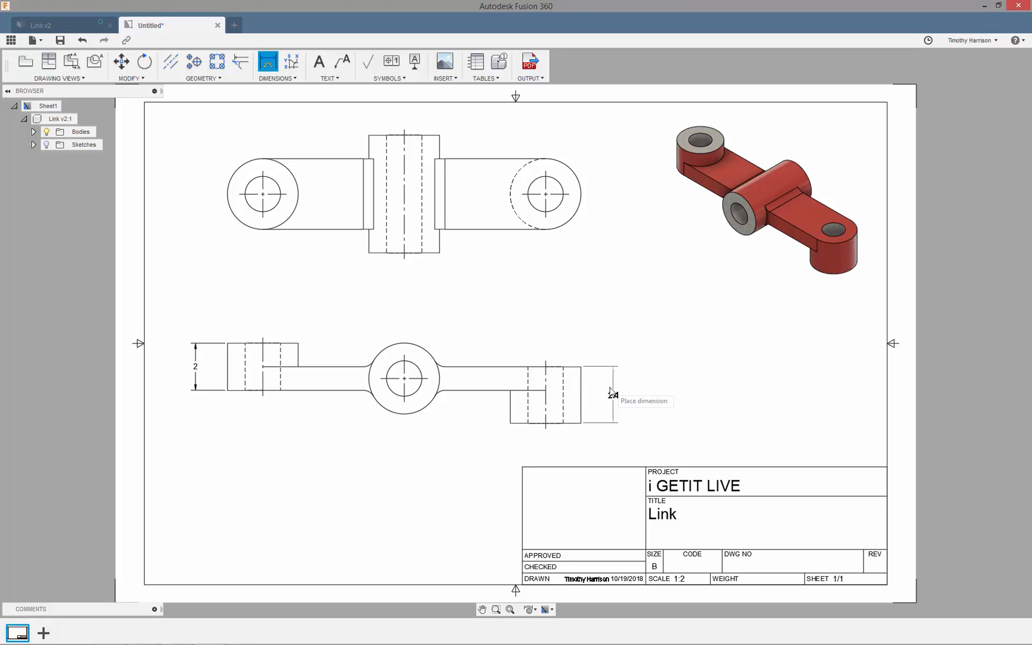
{"action": "left_click", "coordinate": [612, 394]}
Dimension the link's overall height in the front view, outside the boss height dimension, and the central hole's diameter
{"action": "left_click", "coordinate": [511, 423]}
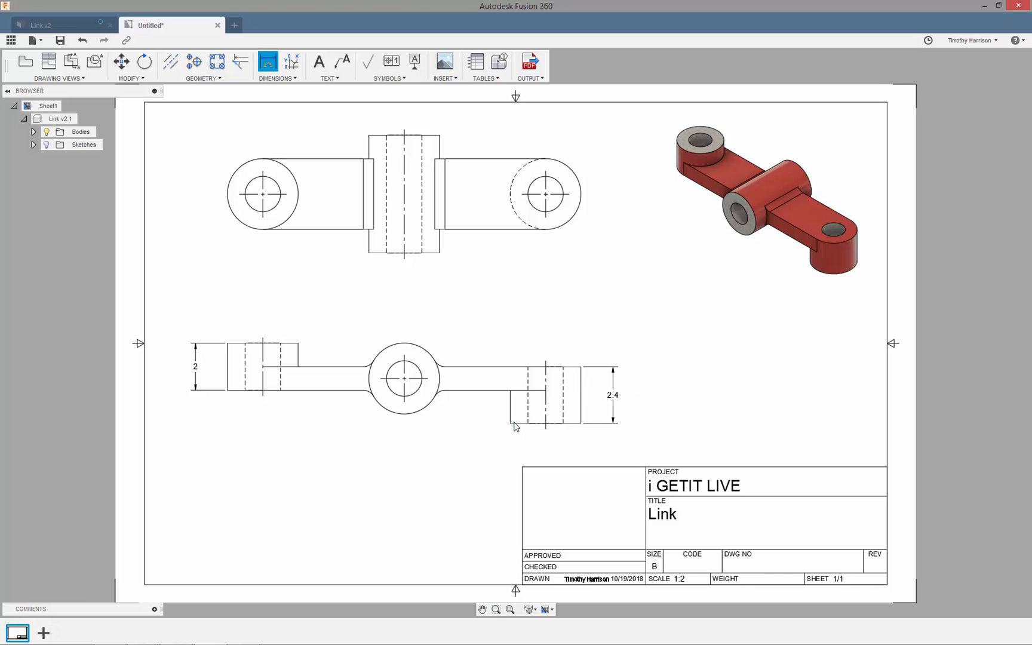
{"action": "left_click", "coordinate": [227, 343]}
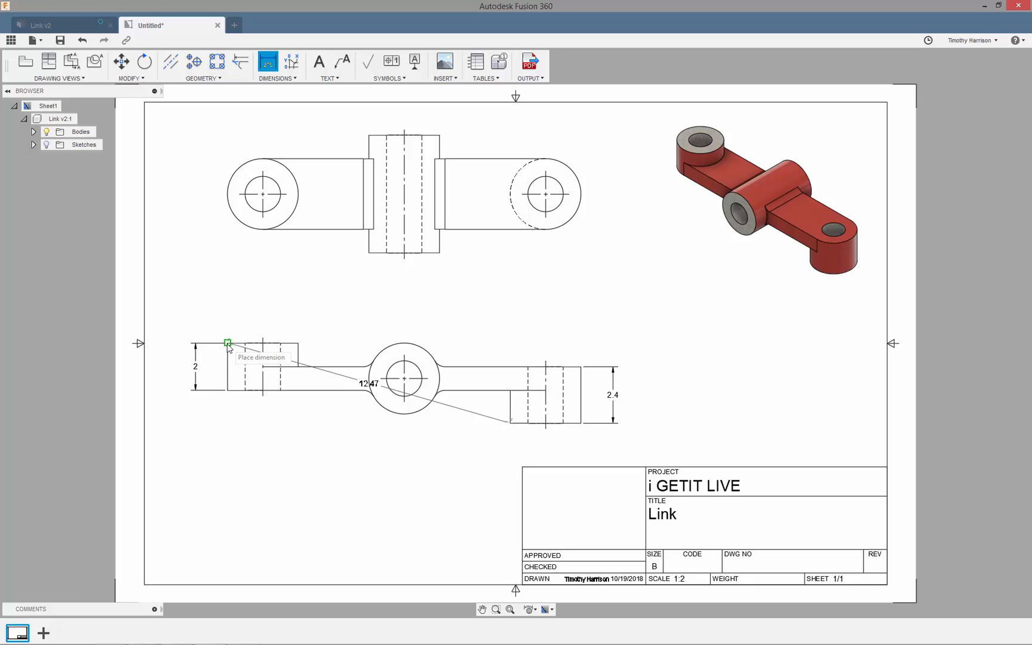
{"action": "left_click", "coordinate": [177, 385]}
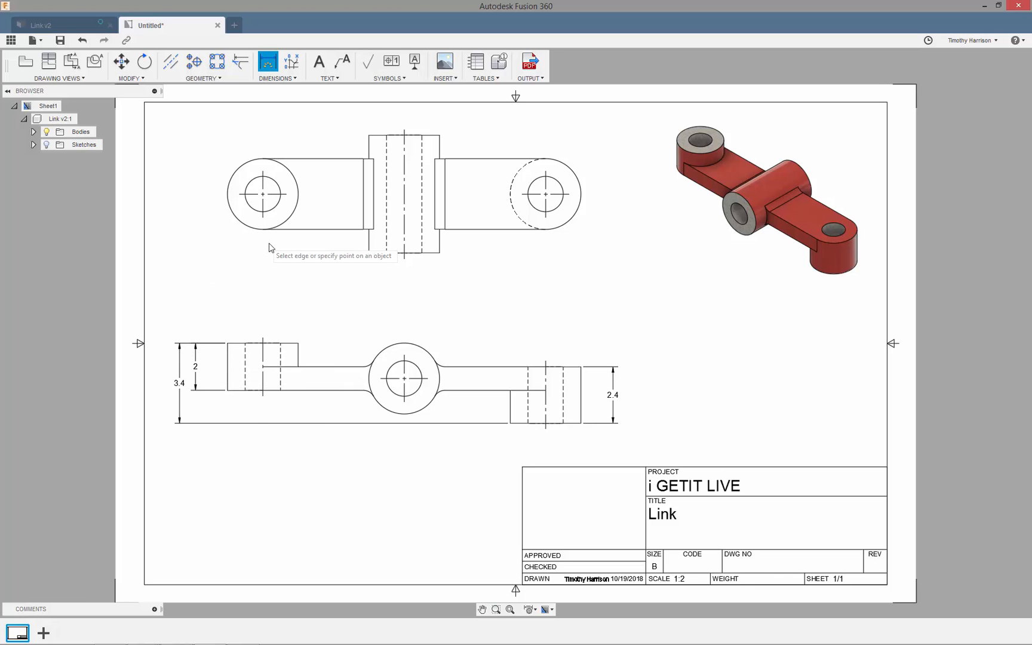
{"action": "left_click", "coordinate": [413, 363]}
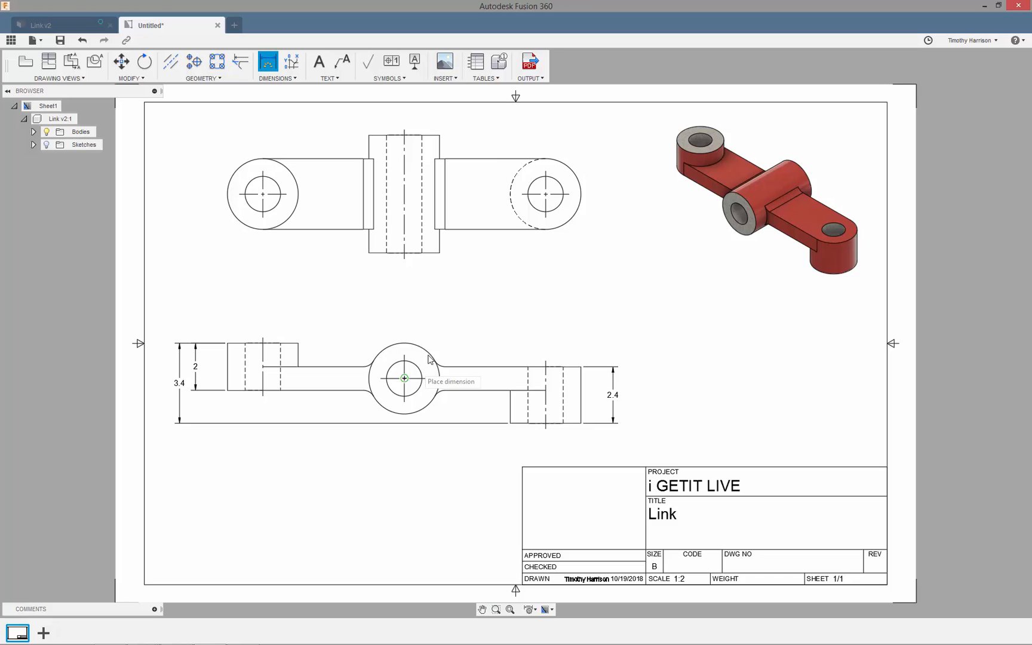
{"action": "left_click", "coordinate": [451, 332]}
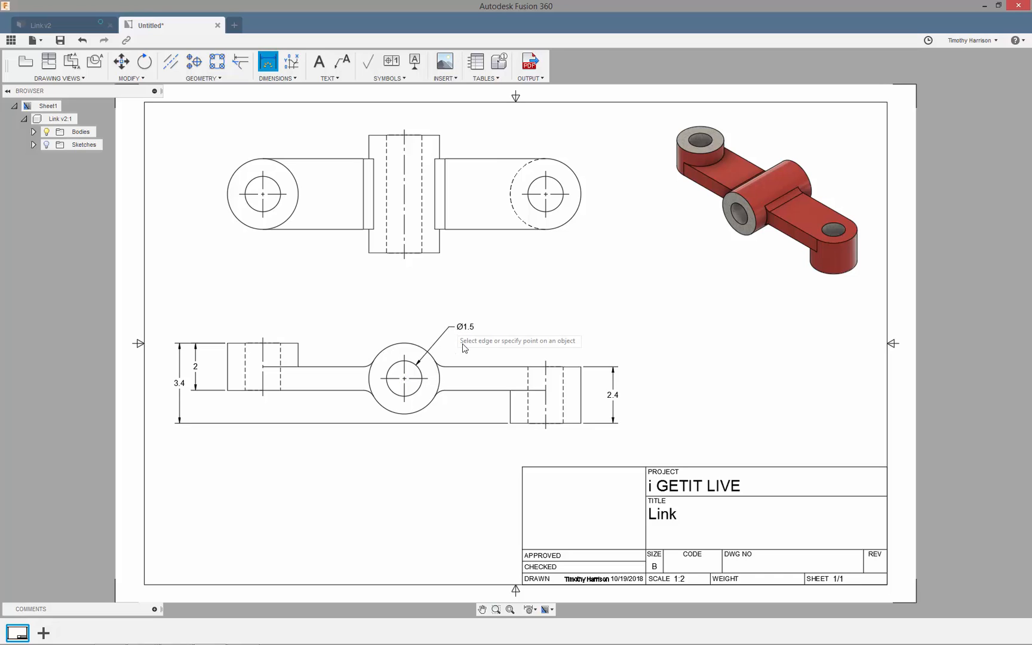
{"action": "scroll", "coordinate": [443, 368], "scroll_direction": "up", "scroll_amount": 2}
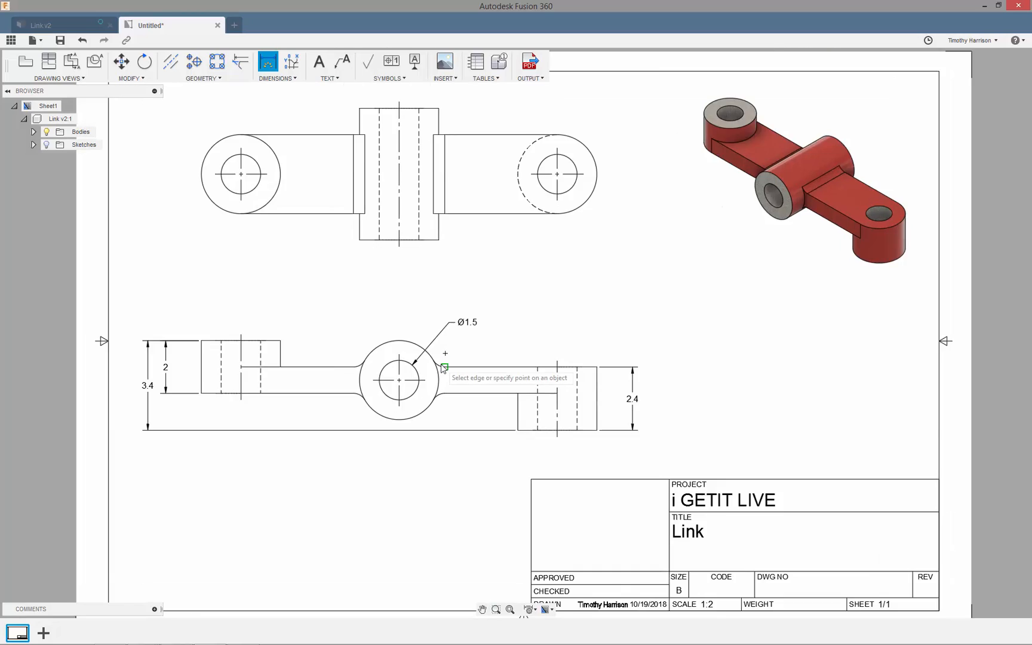
{"action": "left_click", "coordinate": [439, 369]}
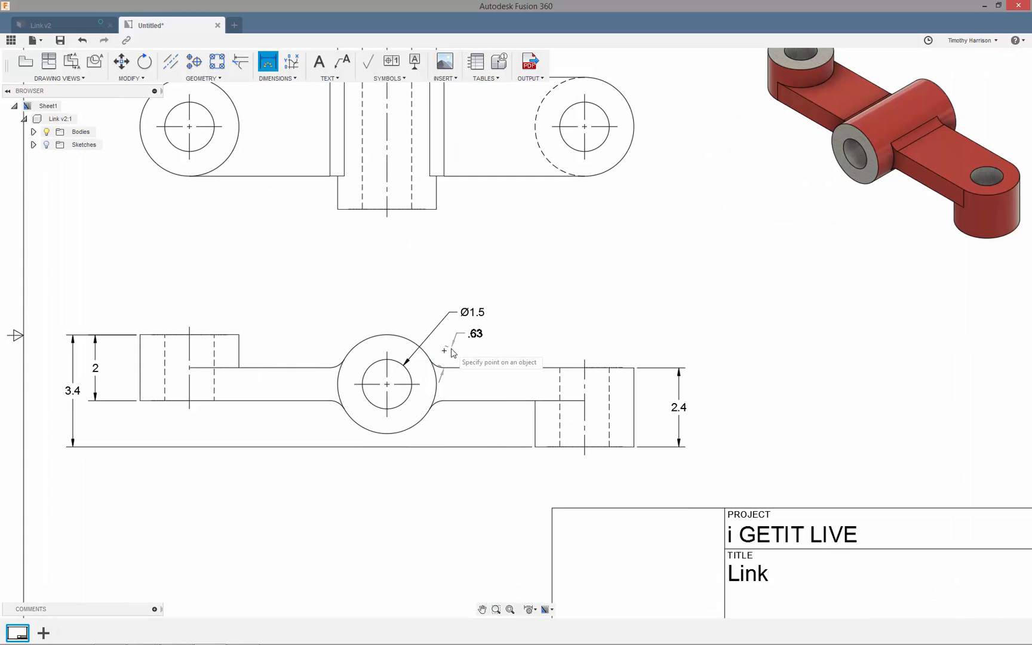
{"action": "key", "text": "Escape"}
{"action": "left_click", "coordinate": [324, 208]}
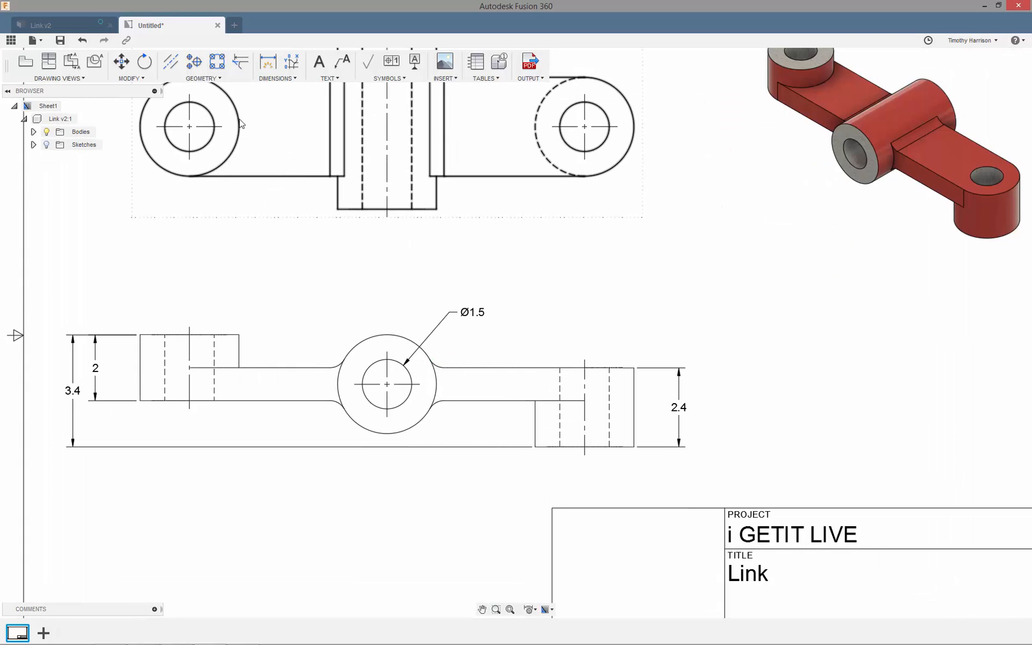
{"action": "left_click", "coordinate": [274, 66]}
{"action": "scroll", "coordinate": [432, 362], "scroll_direction": "up", "scroll_amount": 3}
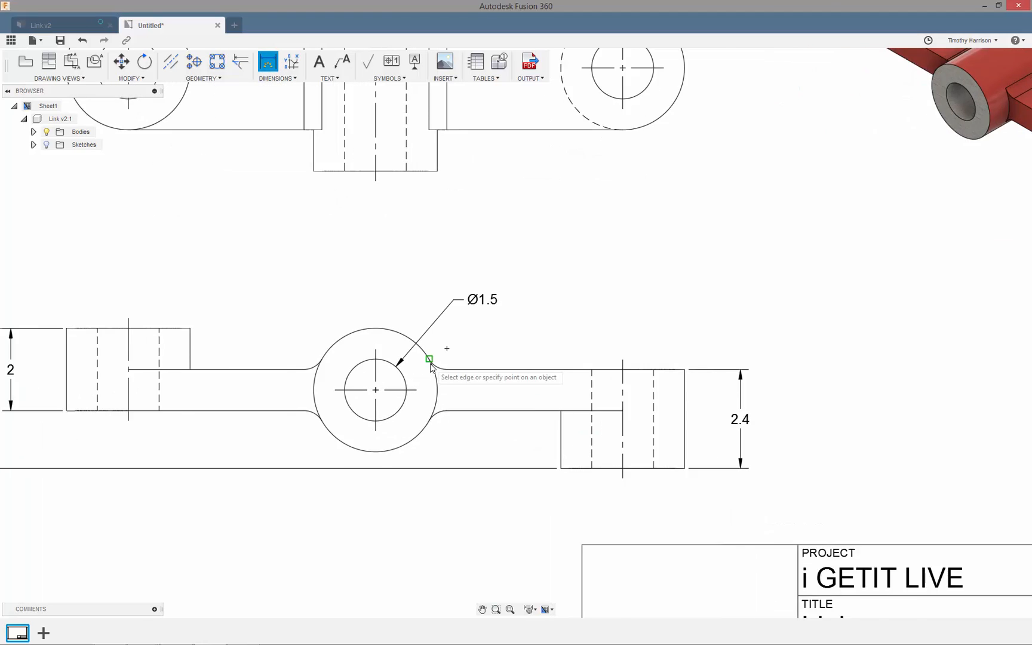
{"action": "scroll", "coordinate": [439, 372], "scroll_direction": "up", "scroll_amount": 3}
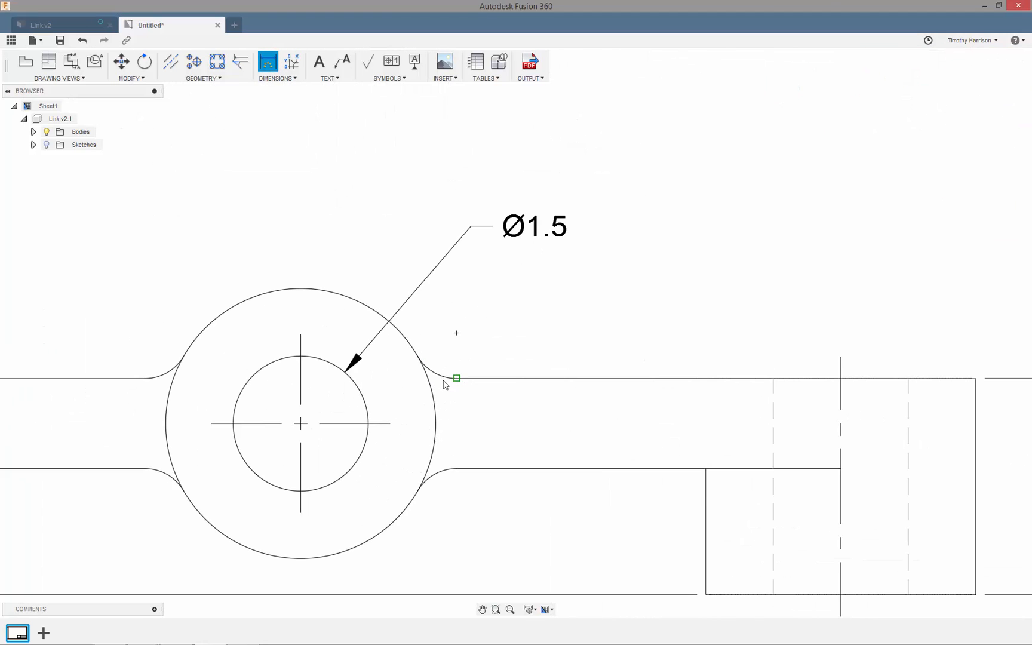
{"action": "left_click", "coordinate": [442, 370]}
{"action": "right_click", "coordinate": [572, 296]}
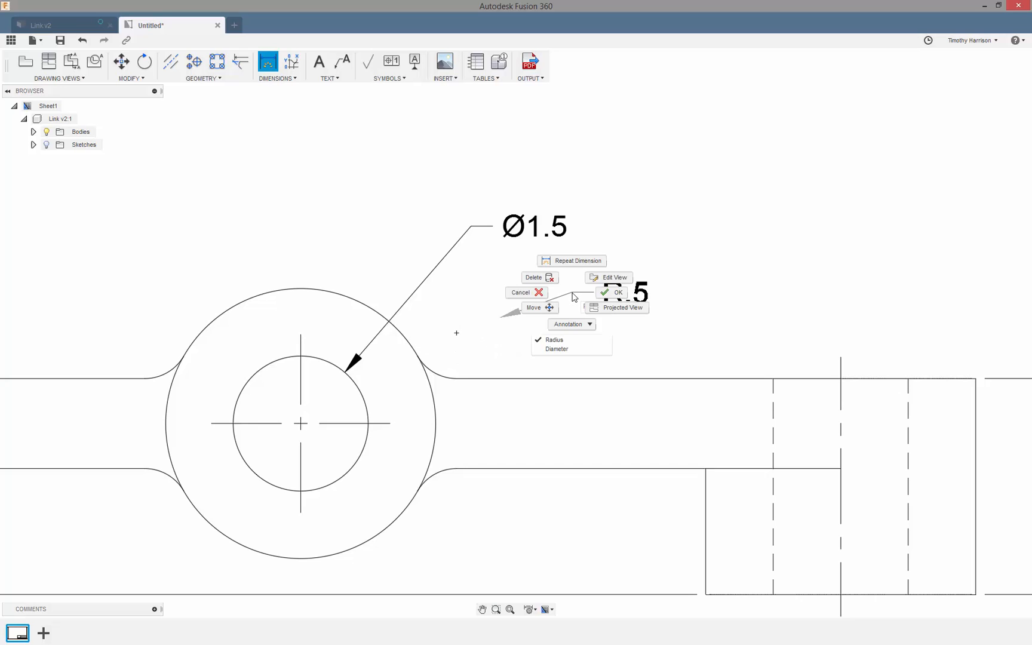
{"action": "left_click", "coordinate": [602, 297]}
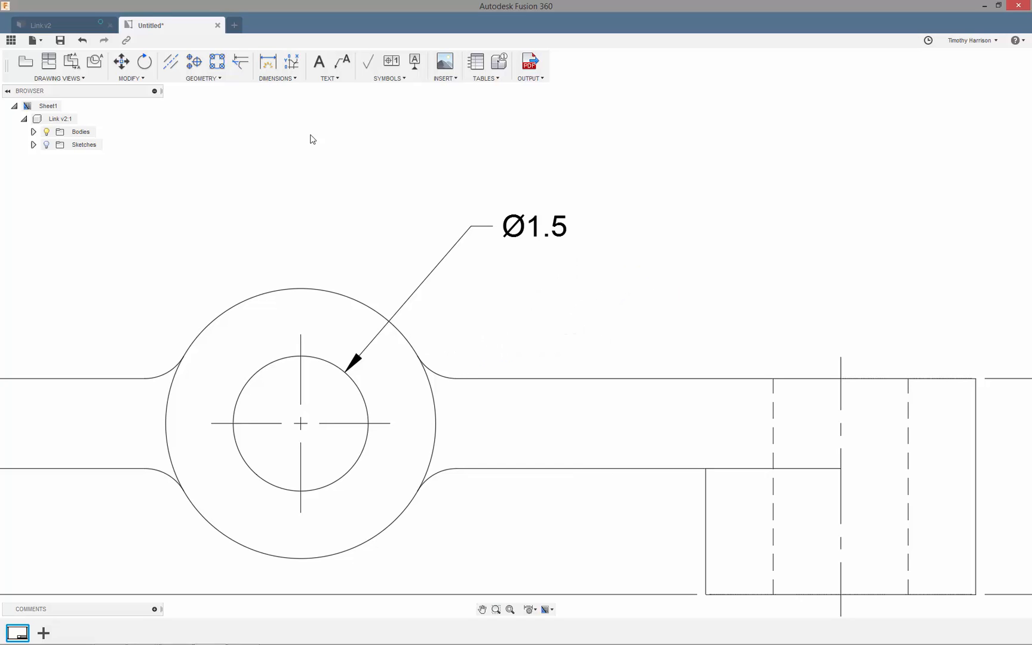
Dimension the radius of the fillet between the central hub and the arm's upper edge, placing it below the hole diameter dimension
{"action": "left_click", "coordinate": [270, 63]}
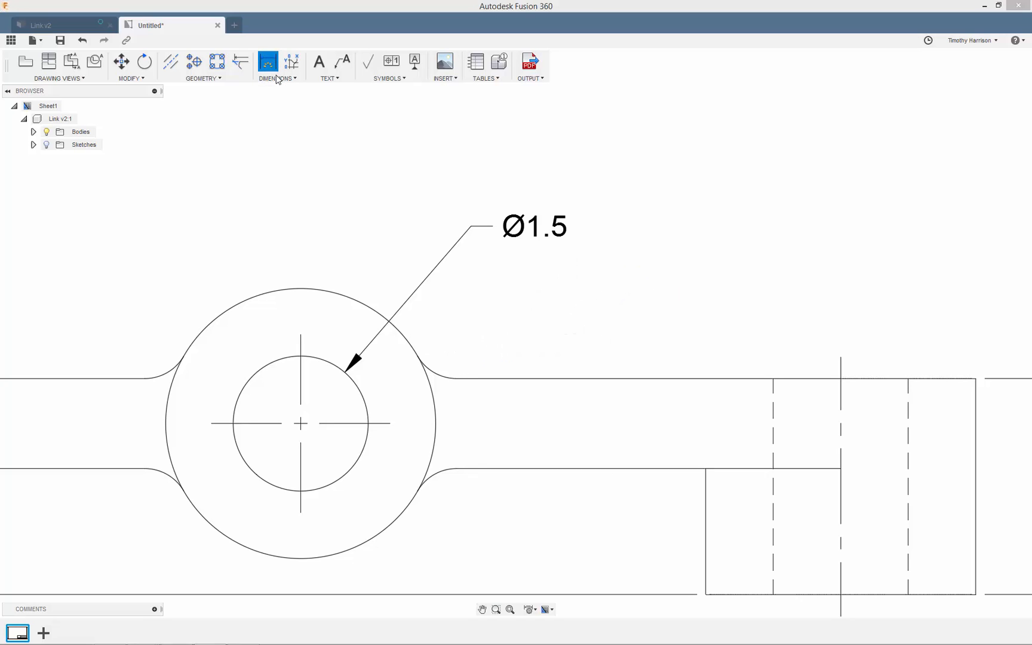
{"action": "left_click", "coordinate": [439, 370]}
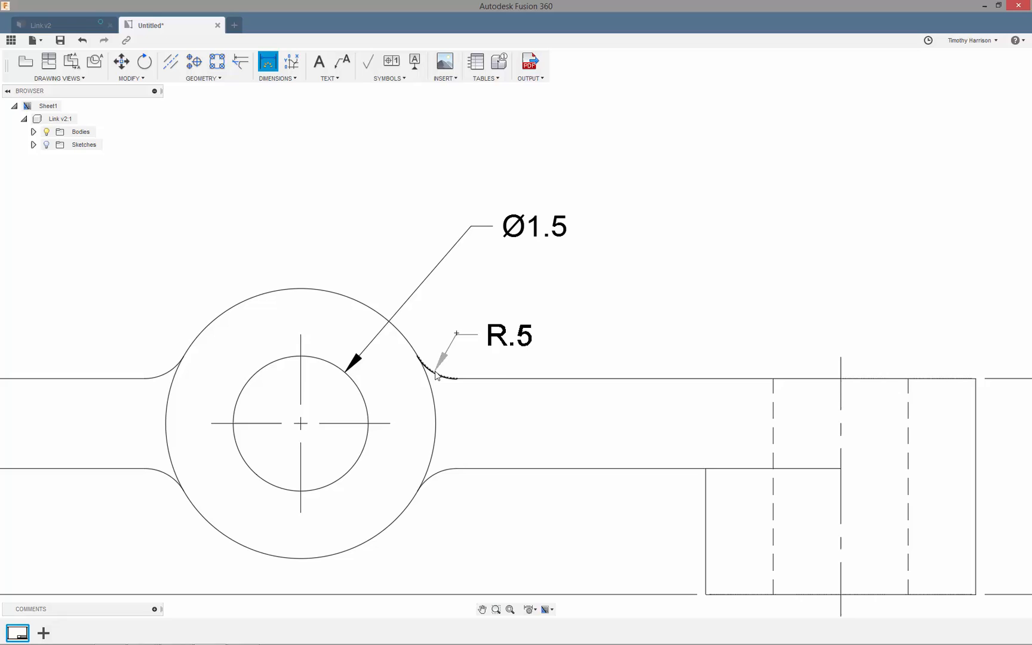
{"action": "left_click", "coordinate": [500, 297]}
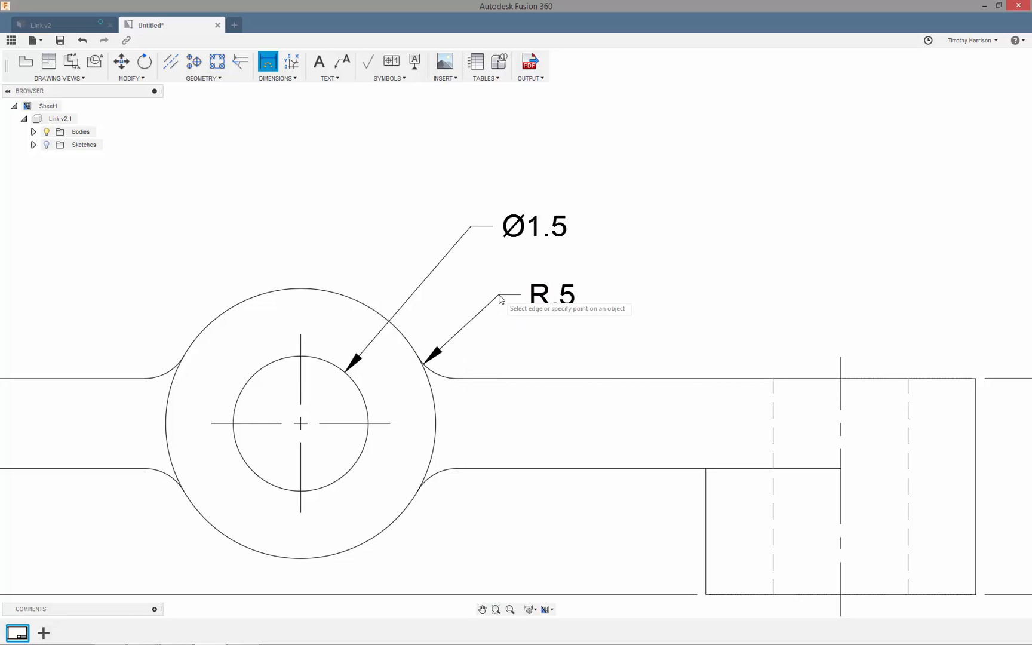
{"action": "right_click", "coordinate": [589, 290]}
{"action": "left_click", "coordinate": [624, 290]}
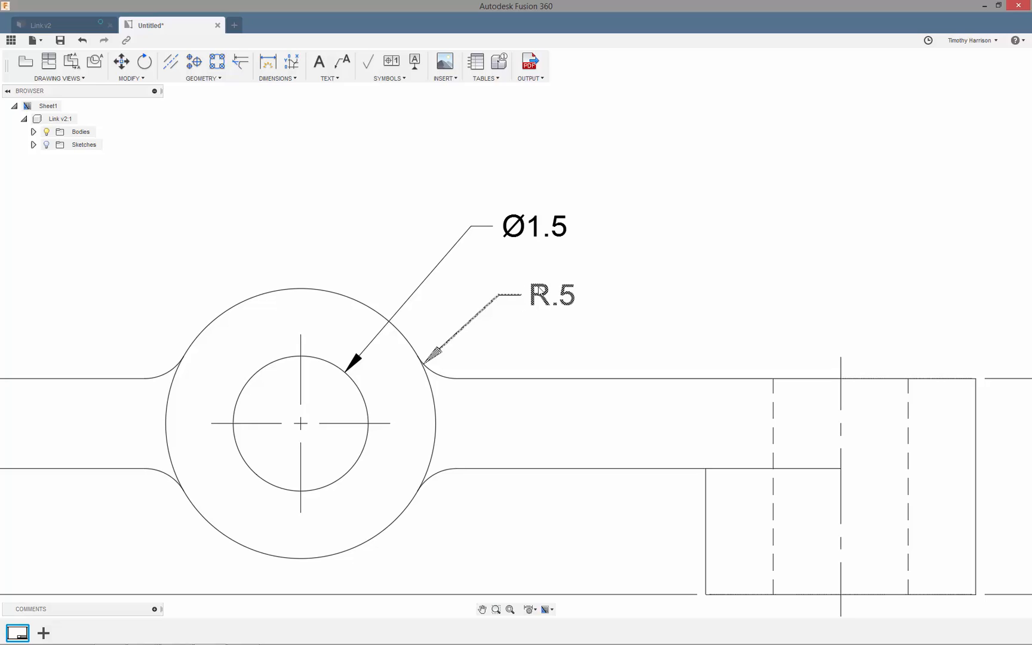
Append TYP after the value of the hub fillet's radius dimension in the front view
{"action": "double_click", "coordinate": [540, 294]}
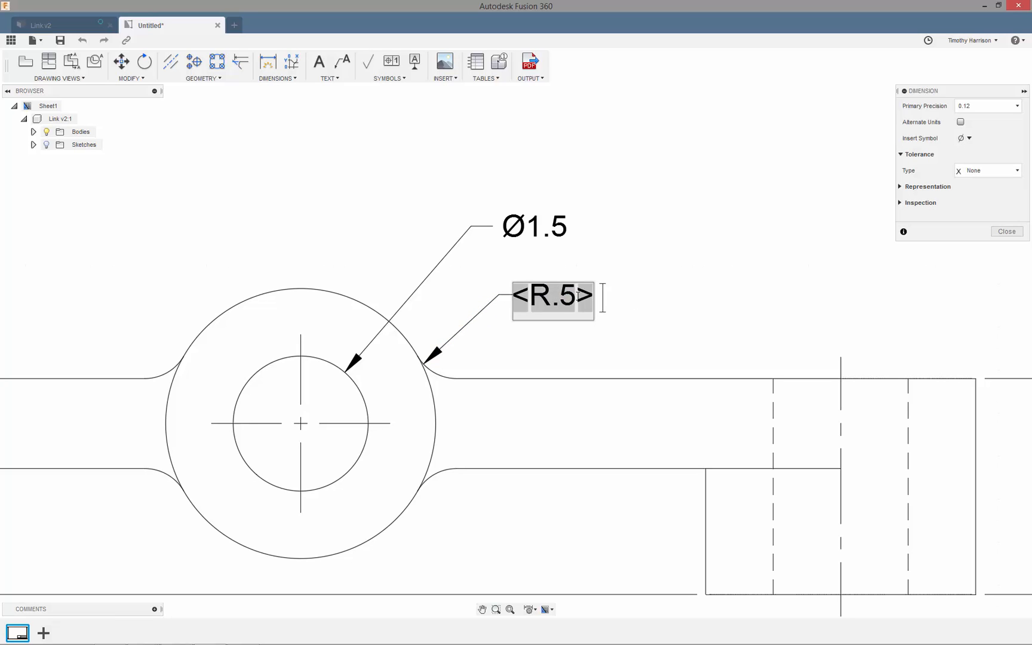
{"action": "type", "text": "TYP"}
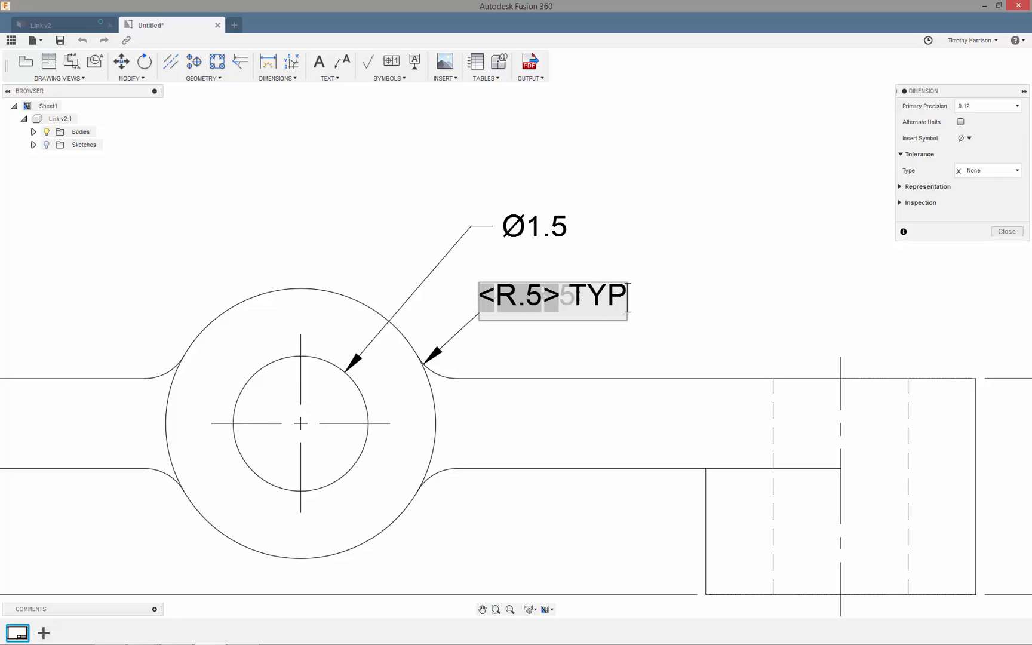
{"action": "left_click", "coordinate": [748, 314]}
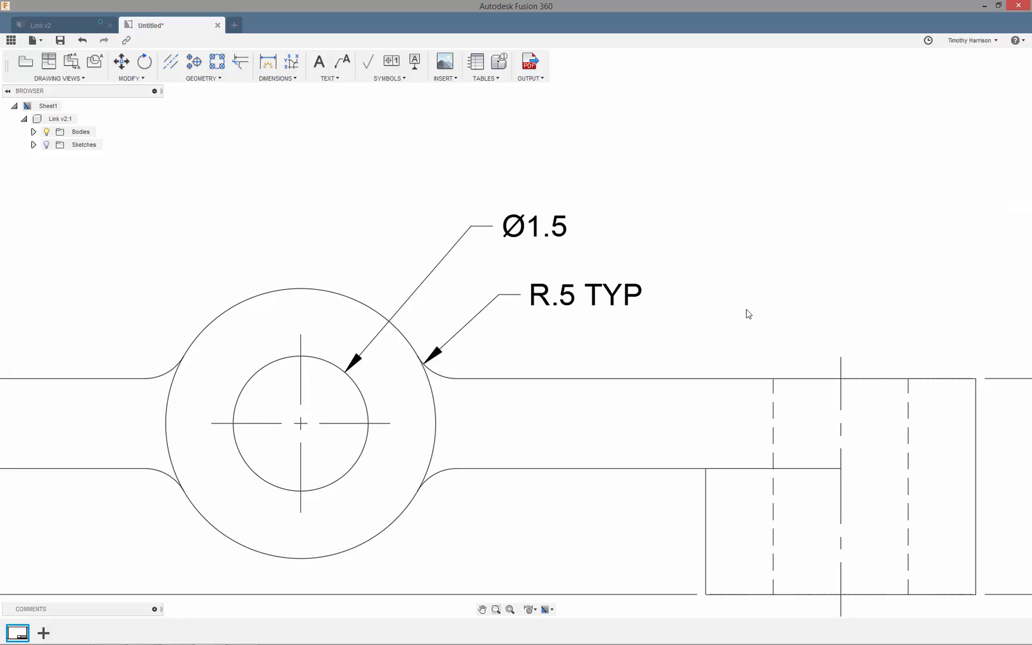
Dimension the central hub's length and the offset between the hub's and arm's lower edges in the top view, placing both left of the link
{"action": "scroll", "coordinate": [661, 359], "scroll_direction": "down", "scroll_amount": 5}
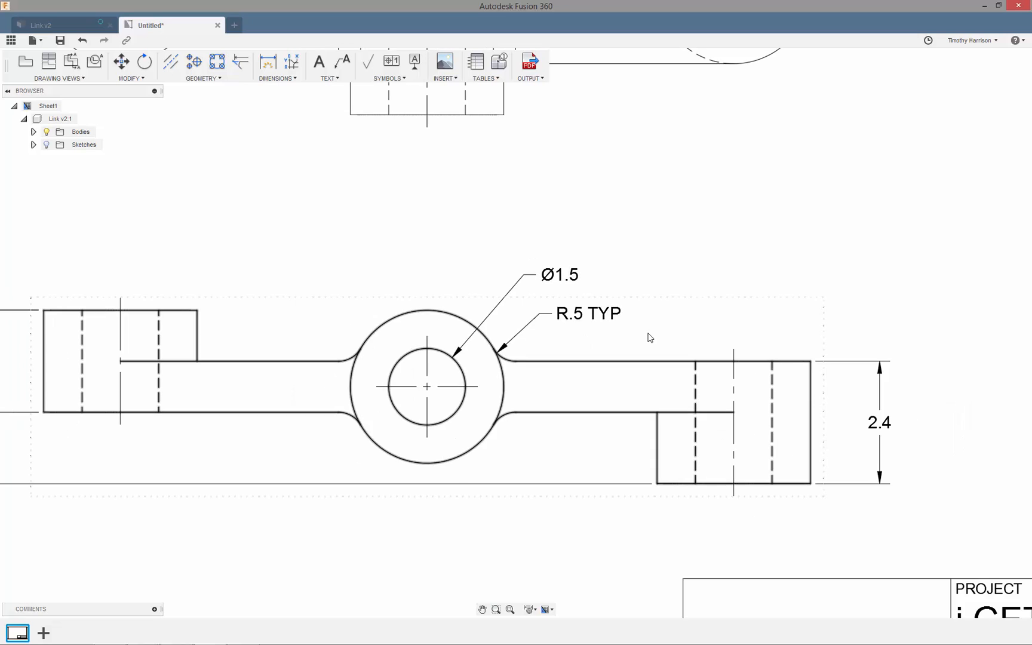
{"action": "scroll", "coordinate": [608, 438], "scroll_direction": "down", "scroll_amount": 4}
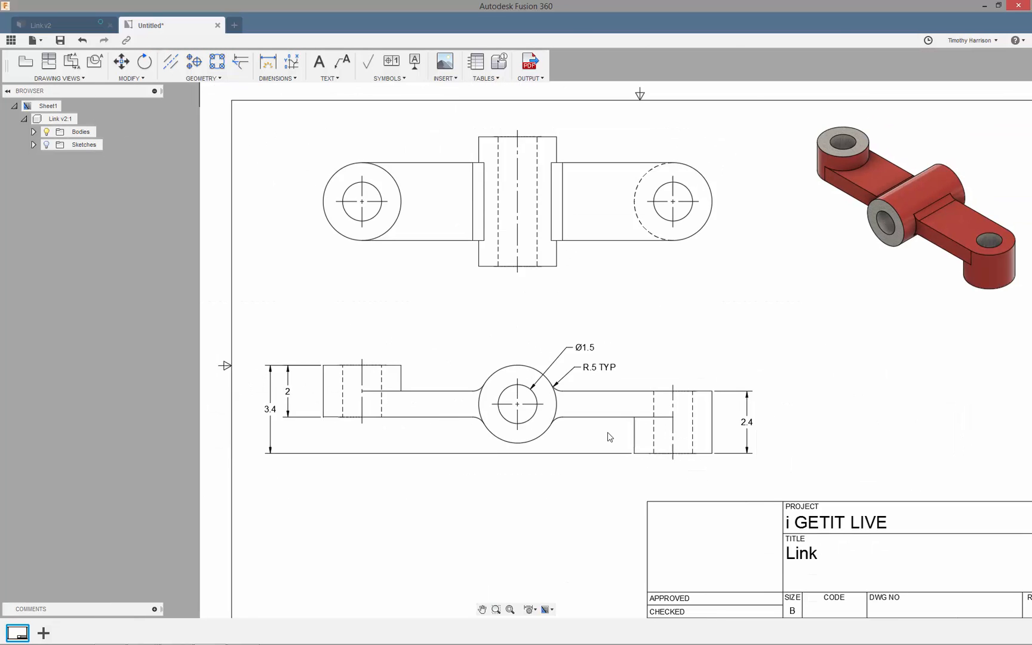
{"action": "left_click", "coordinate": [268, 61]}
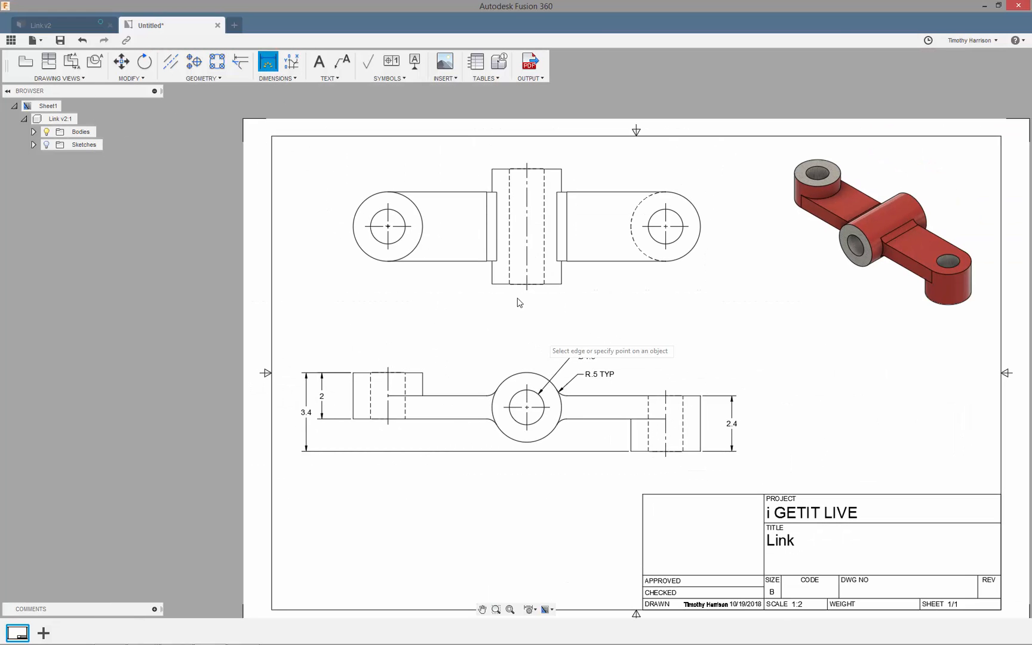
{"action": "left_click", "coordinate": [491, 284]}
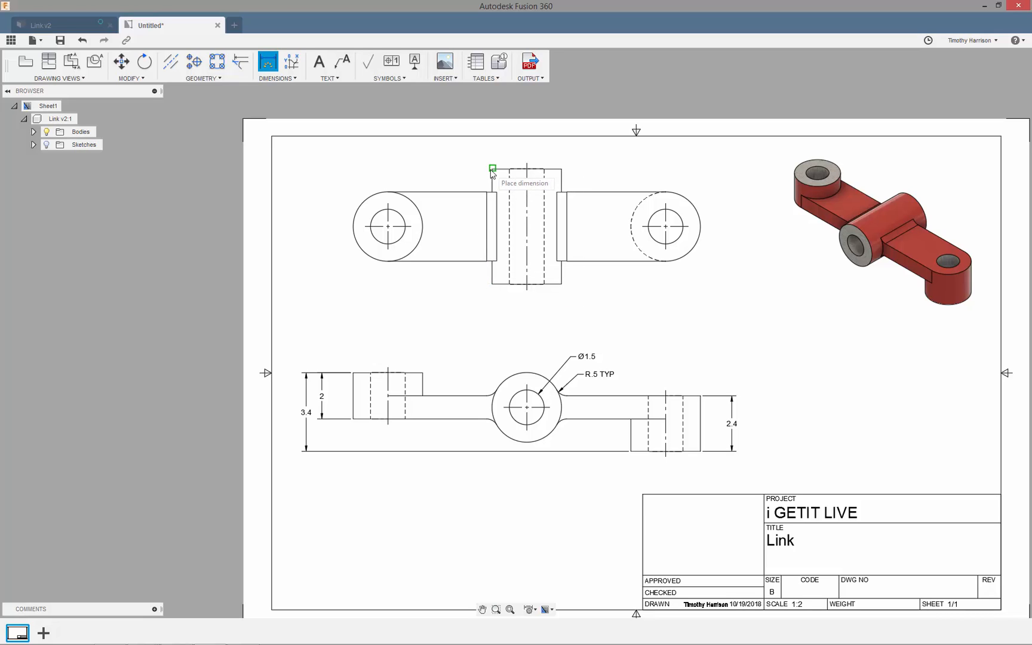
{"action": "left_click", "coordinate": [493, 169]}
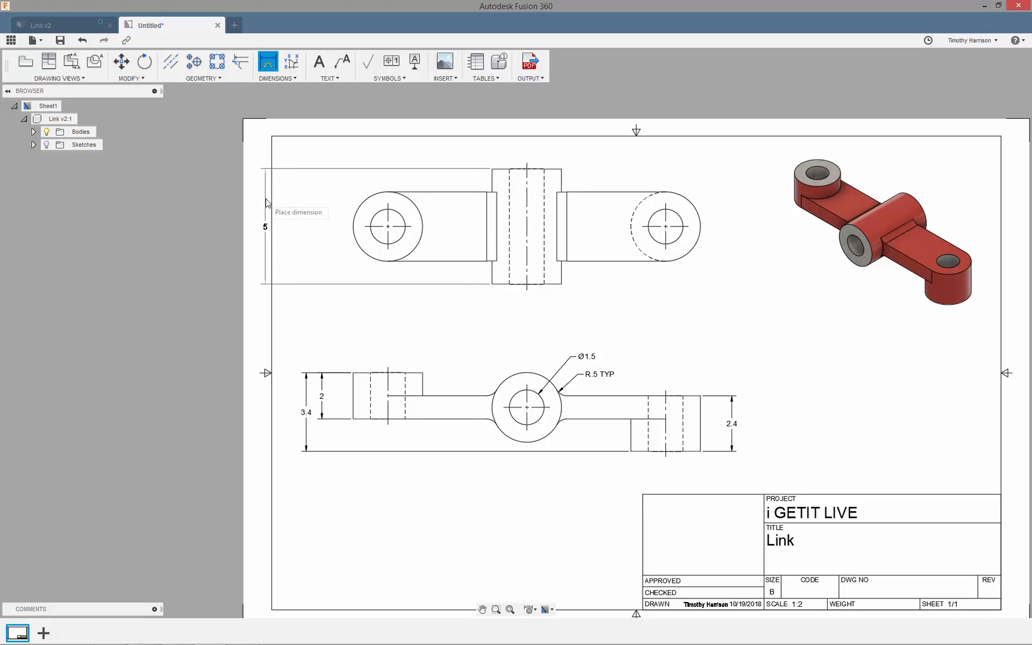
{"action": "left_click", "coordinate": [302, 218]}
{"action": "left_click", "coordinate": [492, 285]}
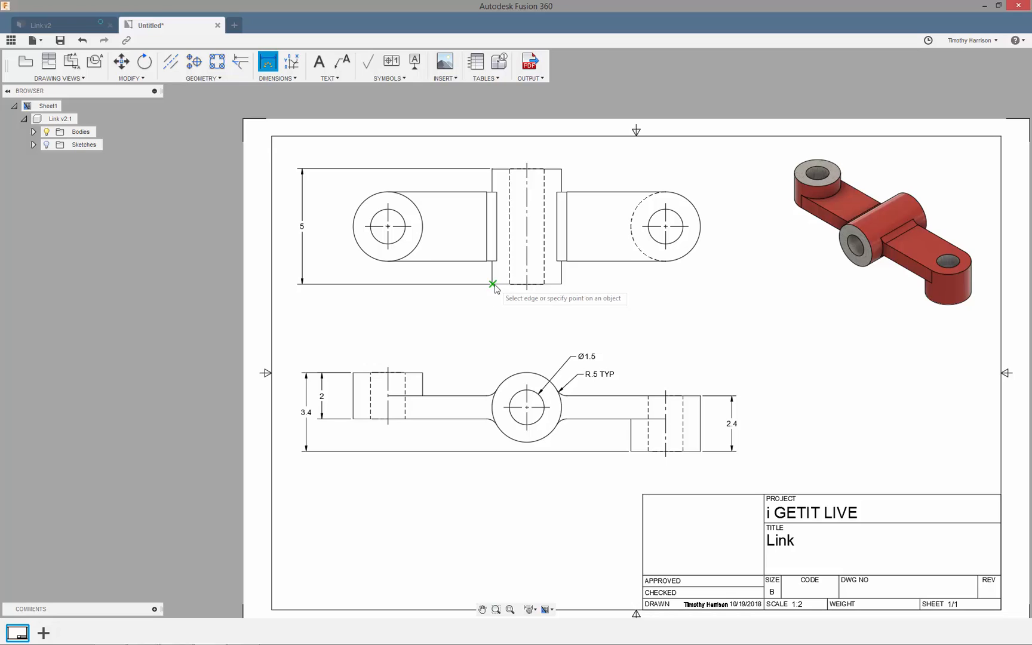
{"action": "left_click", "coordinate": [413, 261]}
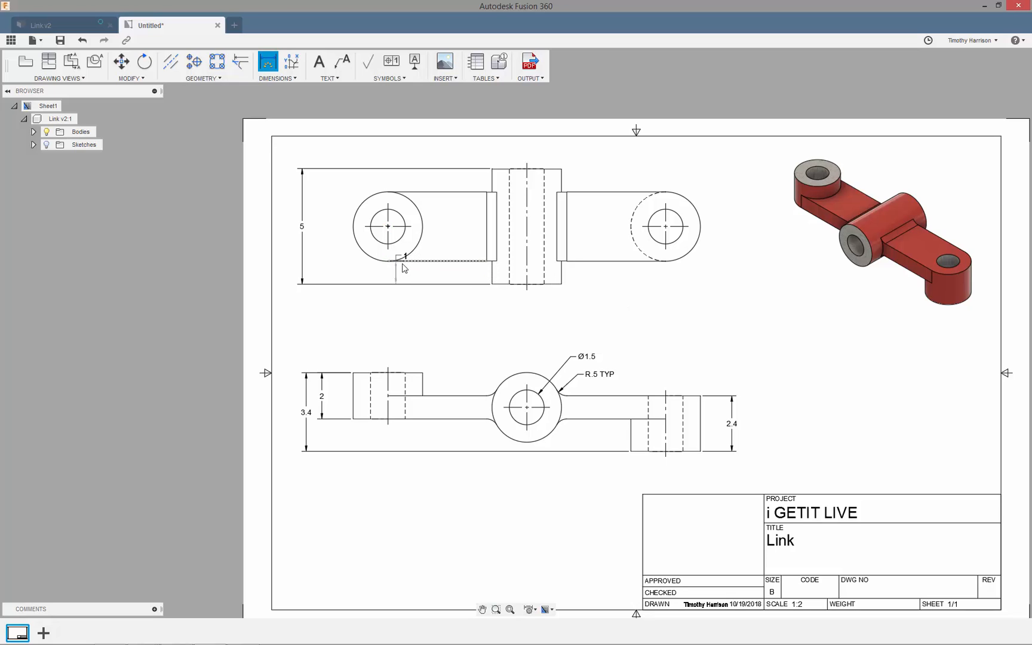
{"action": "left_click", "coordinate": [317, 281]}
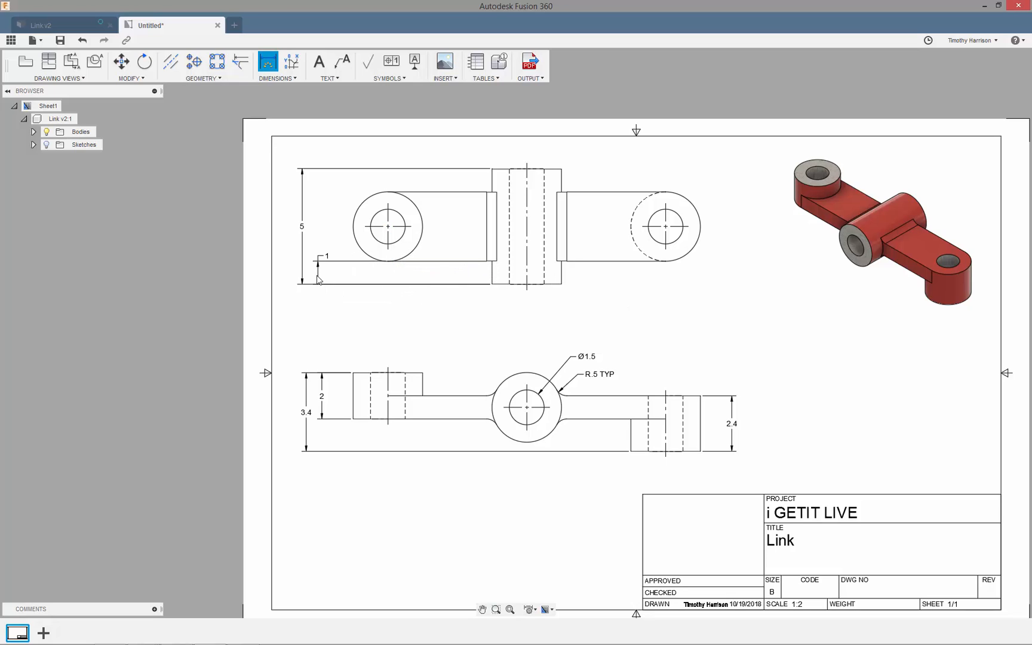
Dimension the left end boss's outer diameter and the right end boss's hole diameter in the top view, placing both outside the bosses
{"action": "left_click", "coordinate": [359, 210]}
{"action": "left_click", "coordinate": [341, 190]}
{"action": "left_click", "coordinate": [678, 239]}
{"action": "left_click", "coordinate": [734, 290]}
{"action": "right_click", "coordinate": [737, 290]}
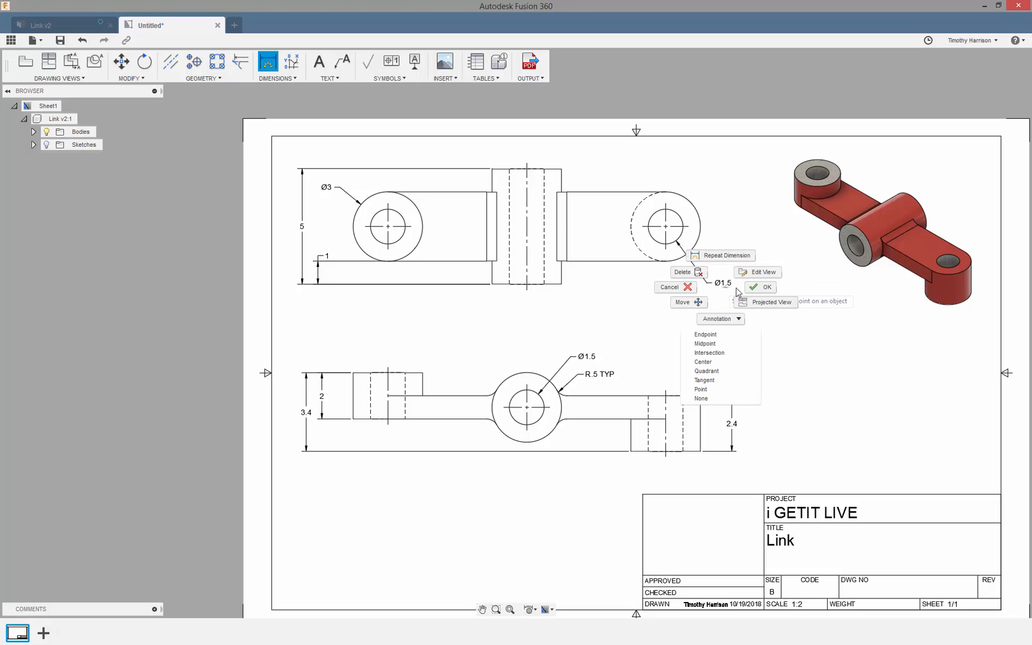
{"action": "left_click", "coordinate": [747, 289]}
Append x2 after the value of the right end boss's hole diameter dimension in the top view
{"action": "double_click", "coordinate": [724, 283]}
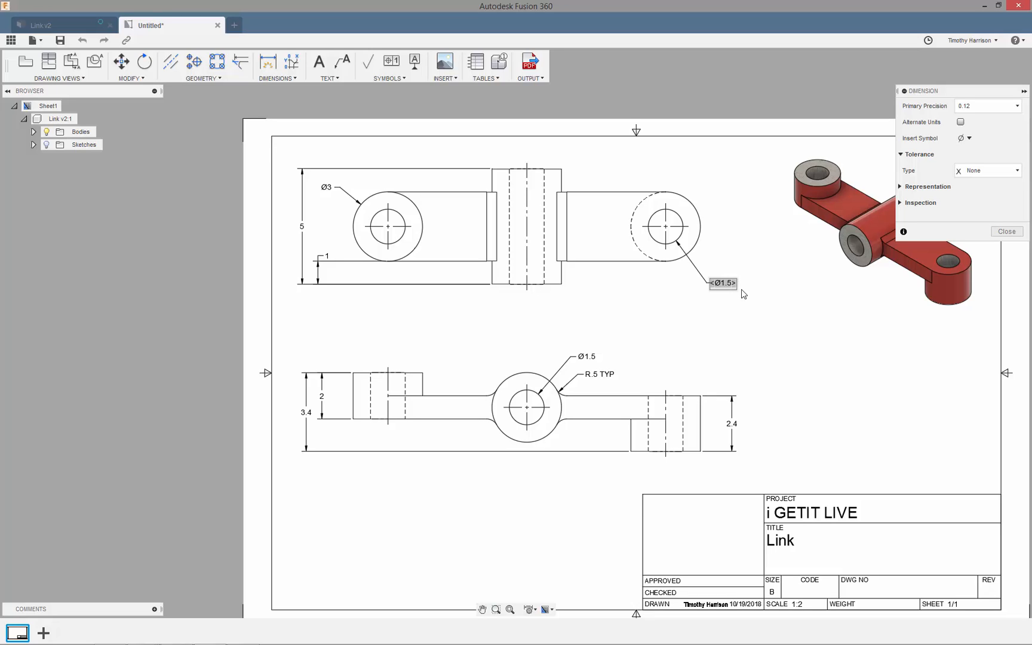
{"action": "type", "text": "x2"}
{"action": "left_click", "coordinate": [807, 365]}
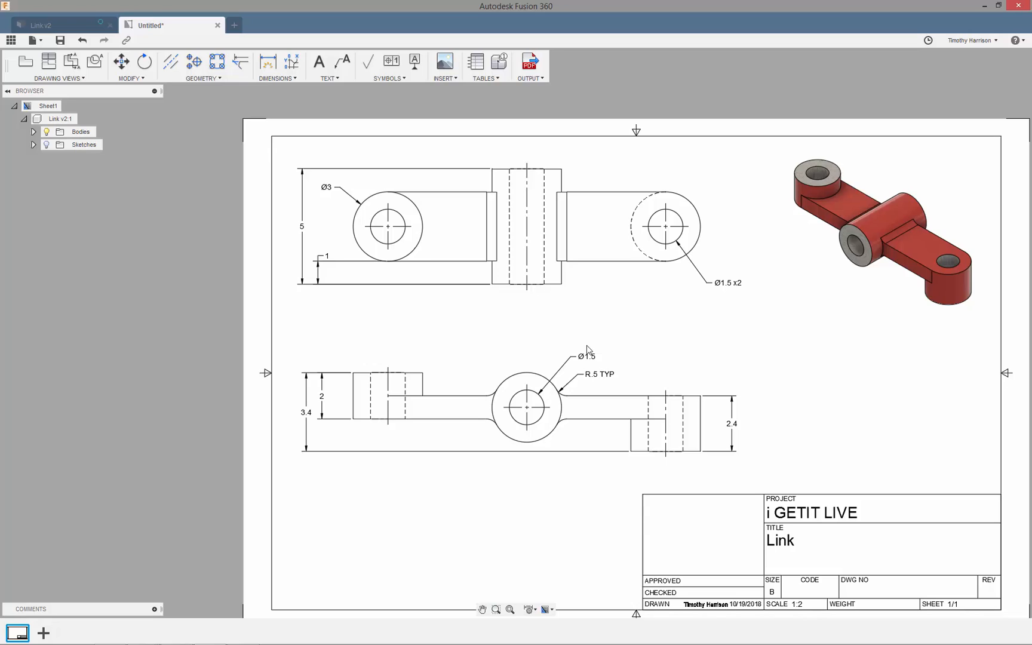
Move the text of the hub-to-arm offset dimension in the top view between its extension lines
{"action": "left_click", "coordinate": [328, 258]}
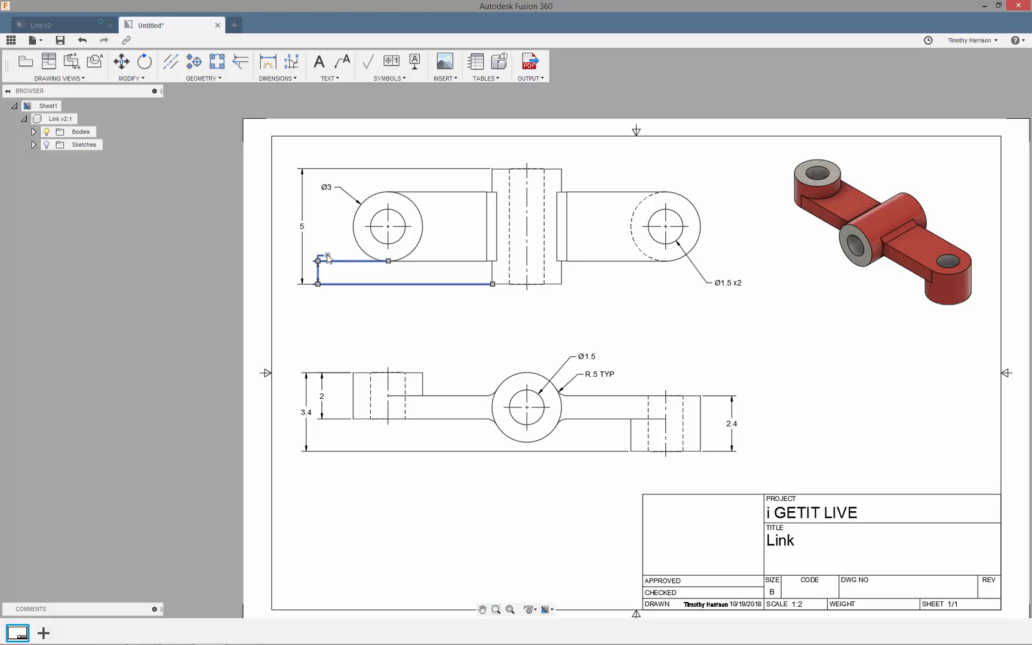
{"action": "left_click", "coordinate": [327, 257]}
{"action": "left_click", "coordinate": [318, 275]}
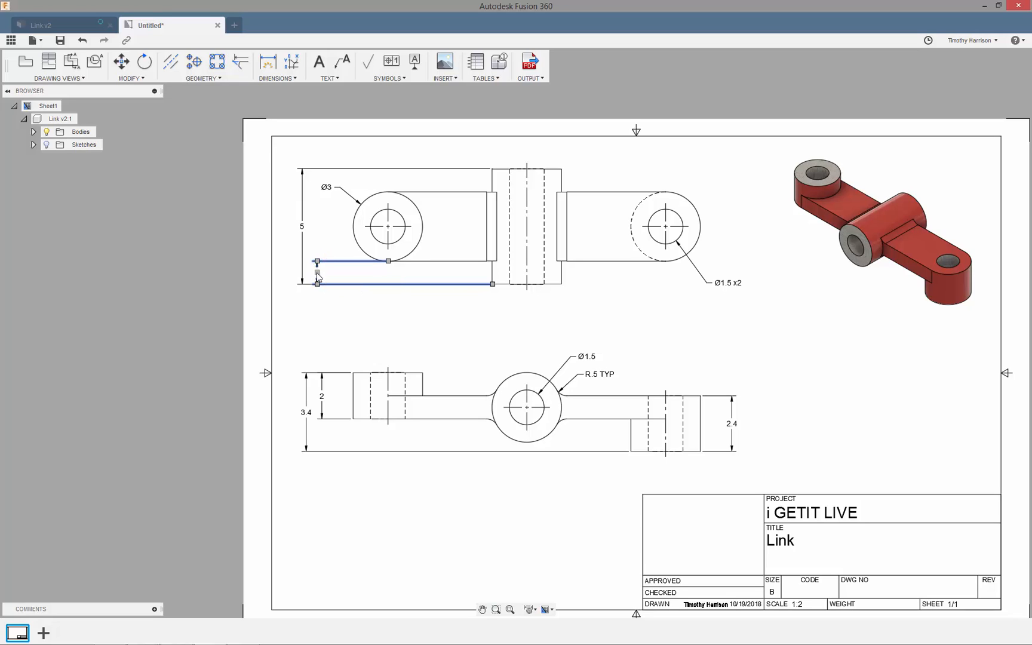
{"action": "left_click", "coordinate": [365, 315]}
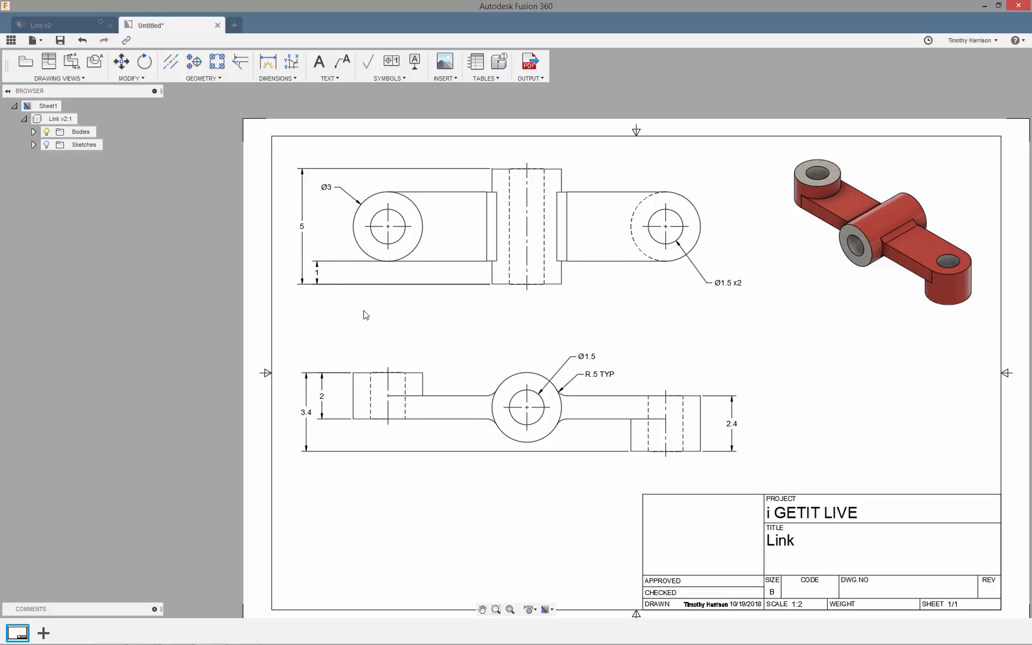
Turn on the display of trailing zeros for the drawing's annotations
{"action": "middle_click", "coordinate": [736, 368]}
{"action": "middle_click", "coordinate": [736, 368]}
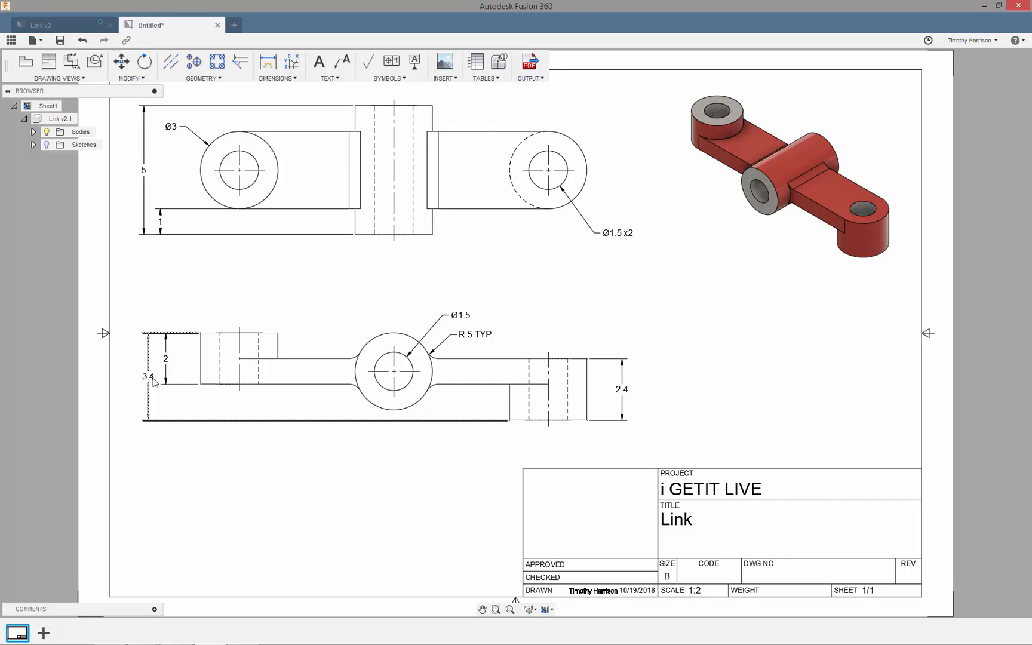
{"action": "left_click", "coordinate": [537, 612]}
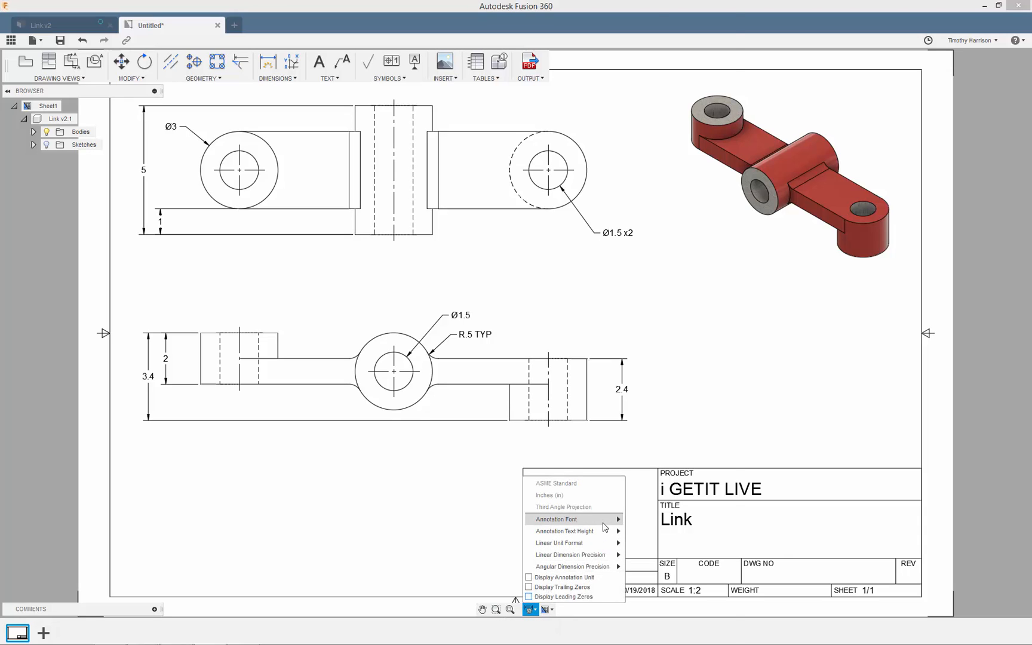
{"action": "mouse_move", "coordinate": [604, 528]}
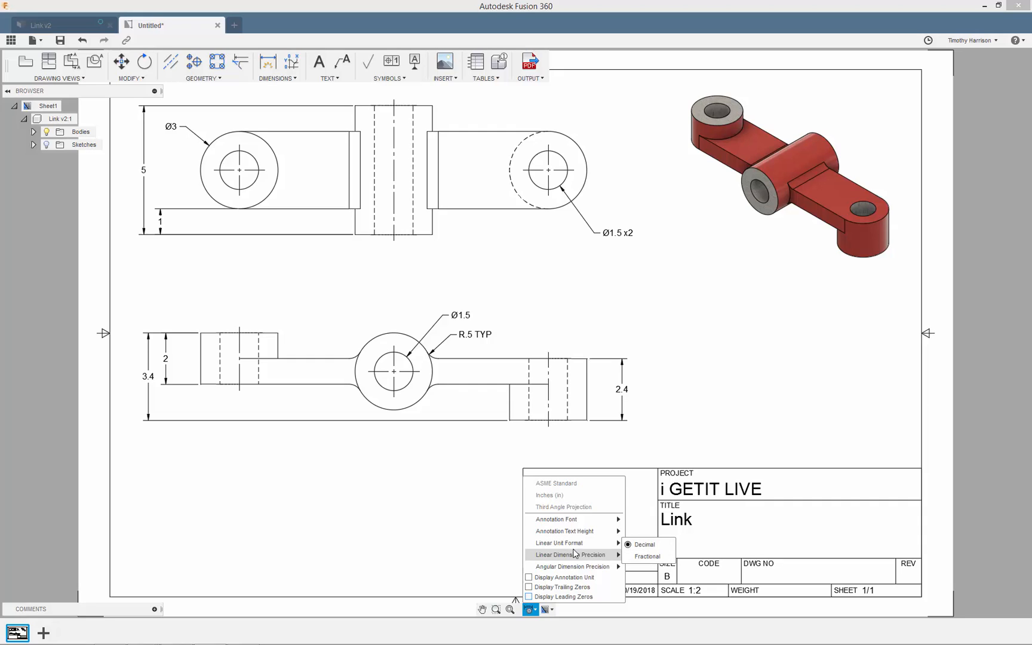
{"action": "mouse_move", "coordinate": [564, 561]}
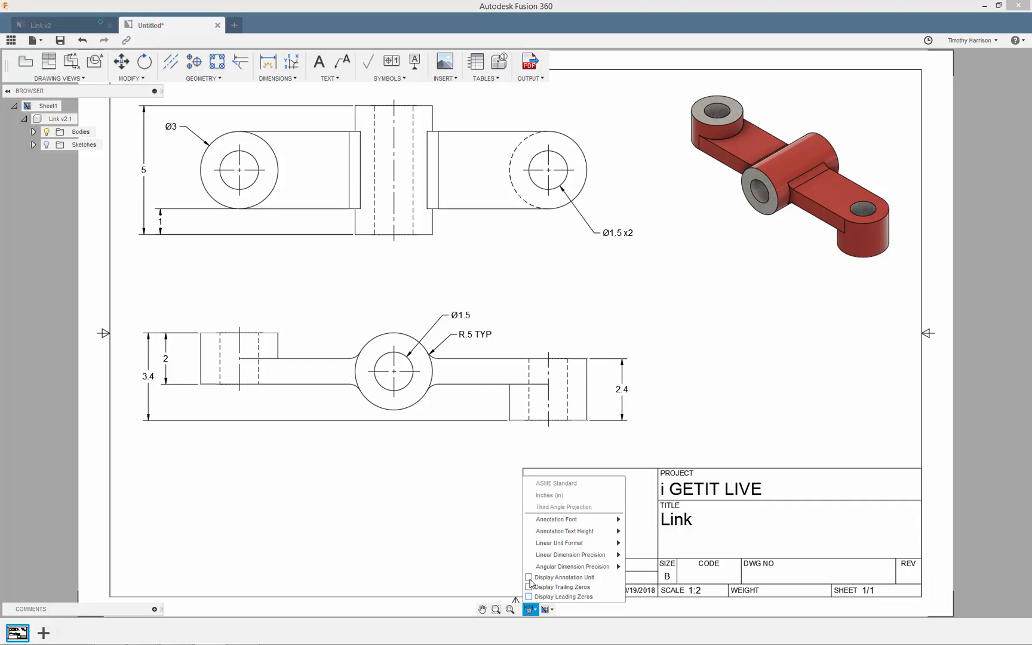
{"action": "left_click", "coordinate": [529, 588]}
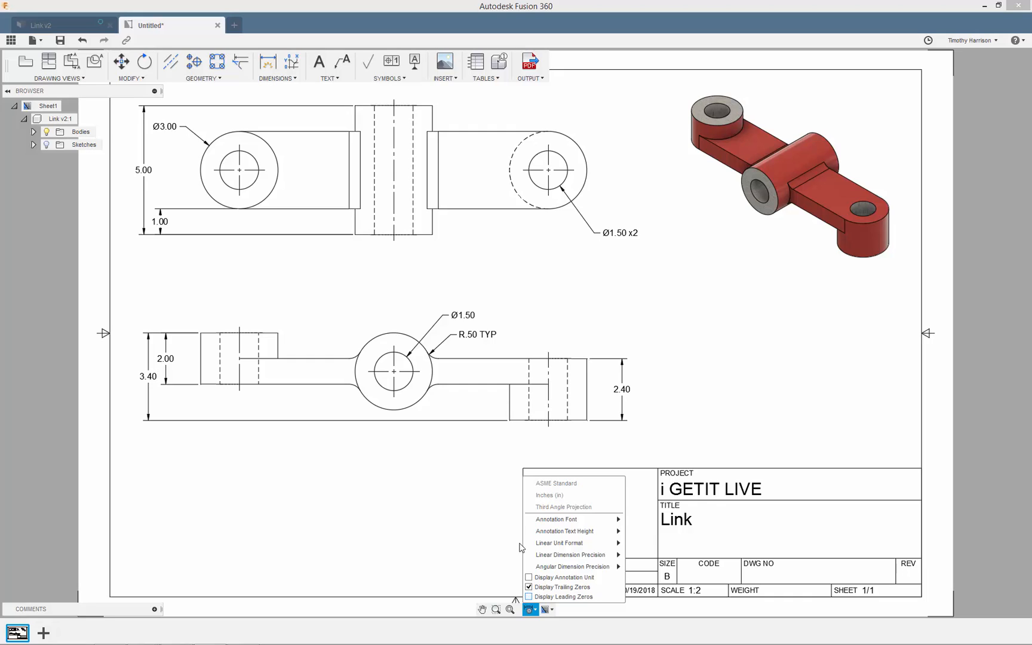
{"action": "left_click", "coordinate": [734, 329]}
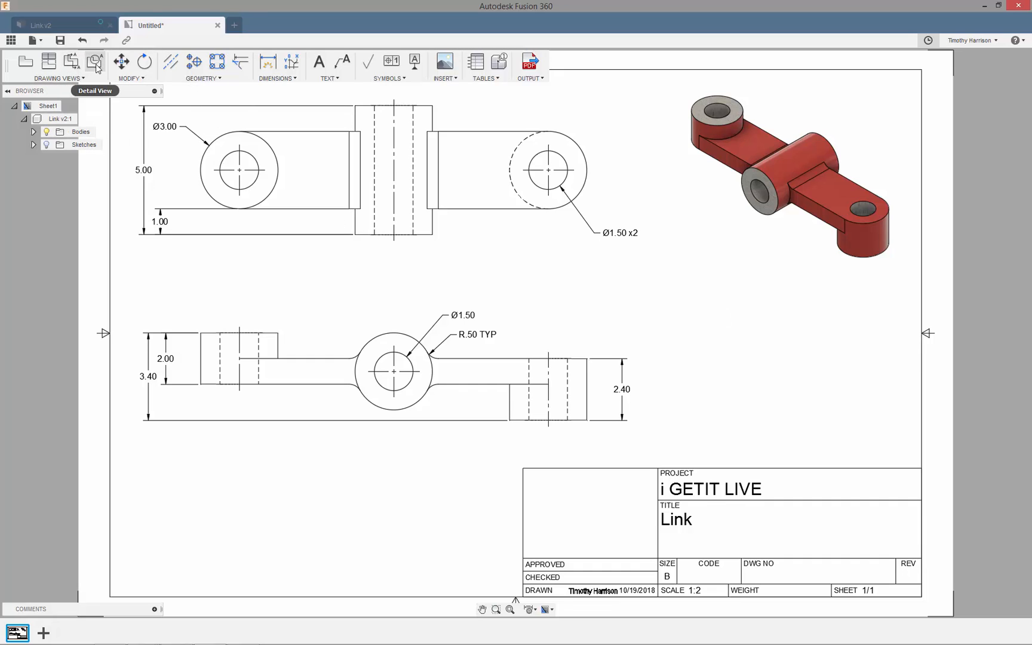
{"action": "left_click", "coordinate": [294, 80]}
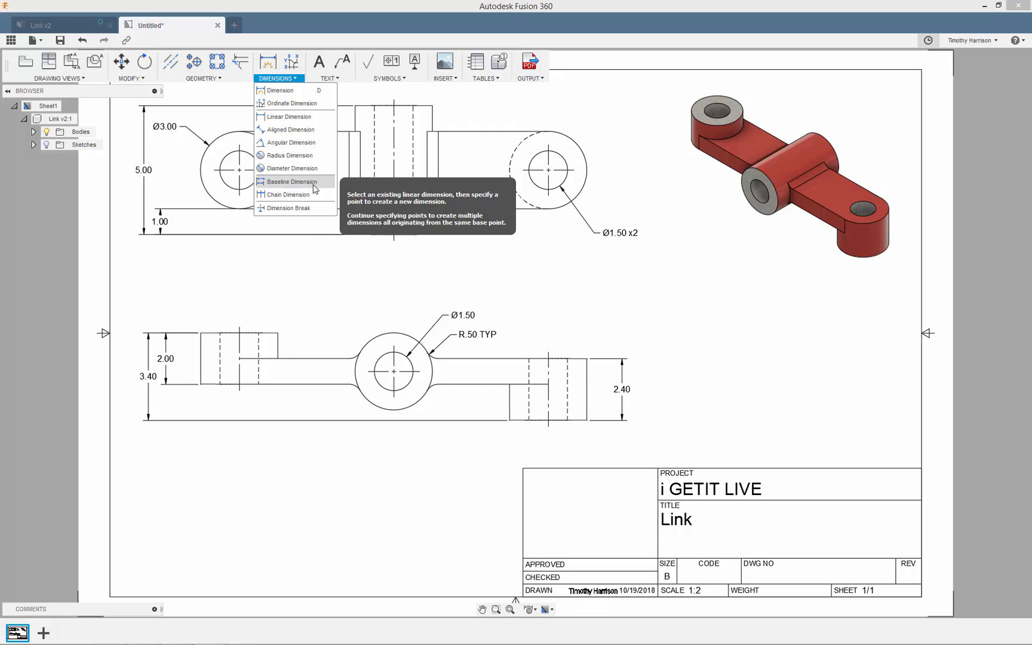
{"action": "left_click", "coordinate": [328, 79]}
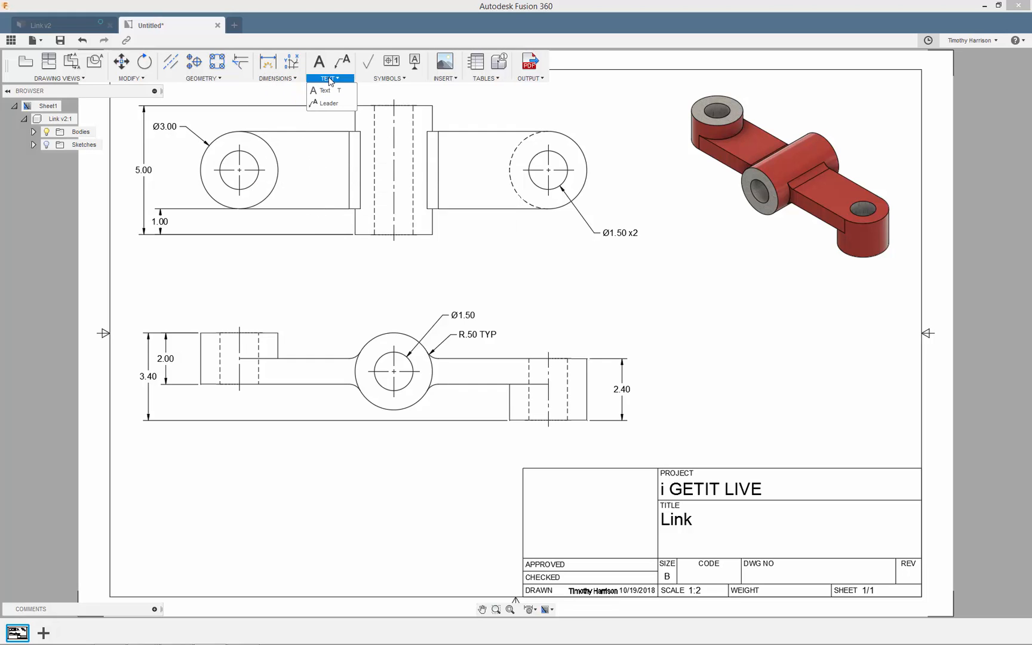
{"action": "left_click", "coordinate": [383, 79]}
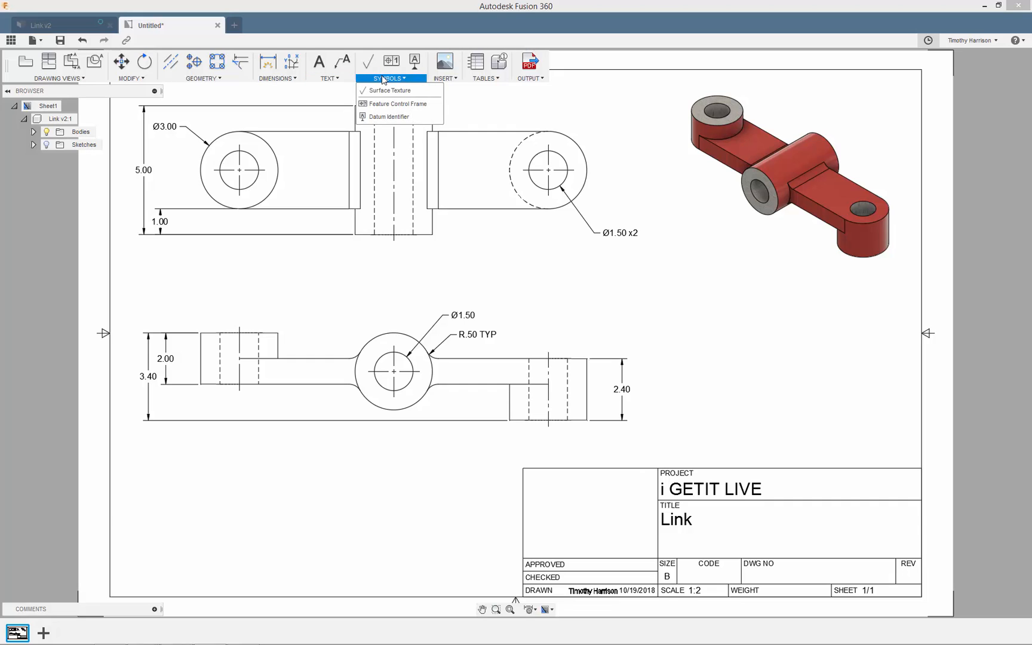
{"action": "left_click", "coordinate": [481, 79]}
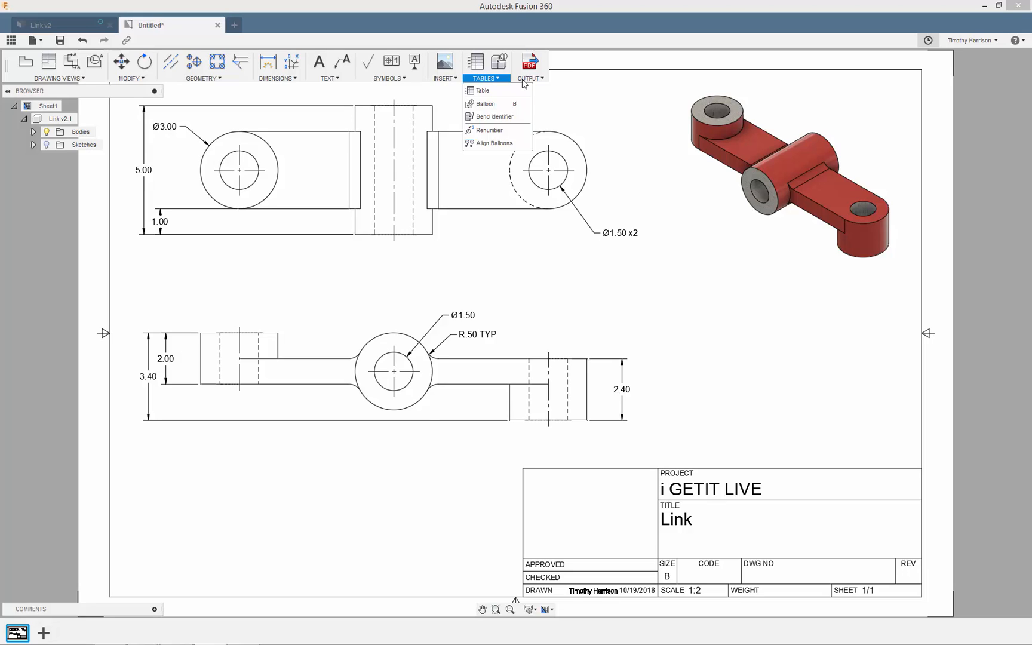
{"action": "mouse_move", "coordinate": [525, 81]}
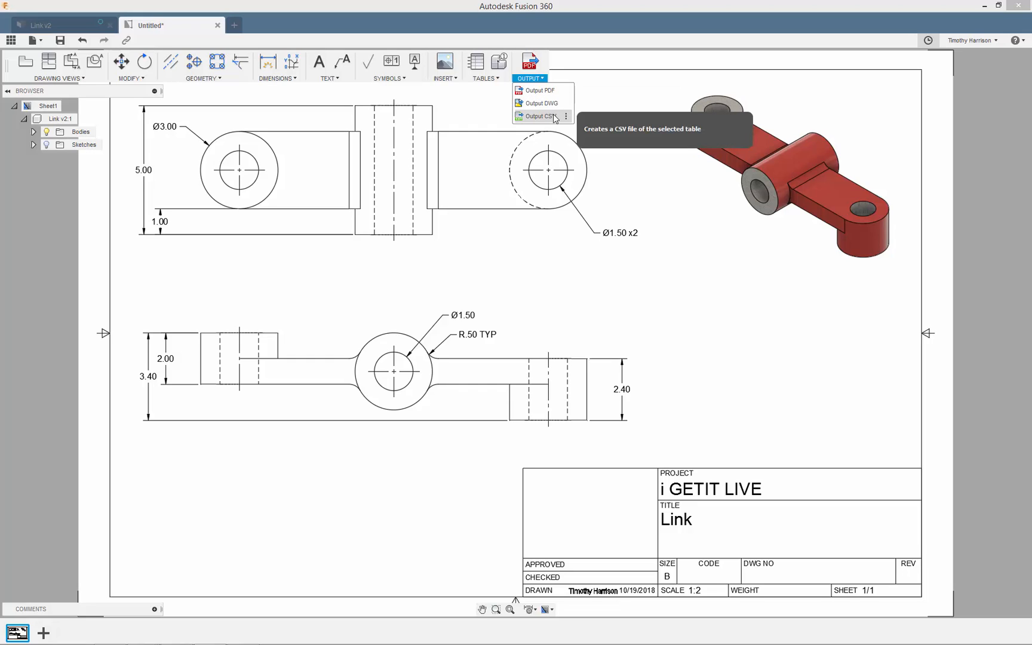
{"action": "left_click", "coordinate": [743, 287]}
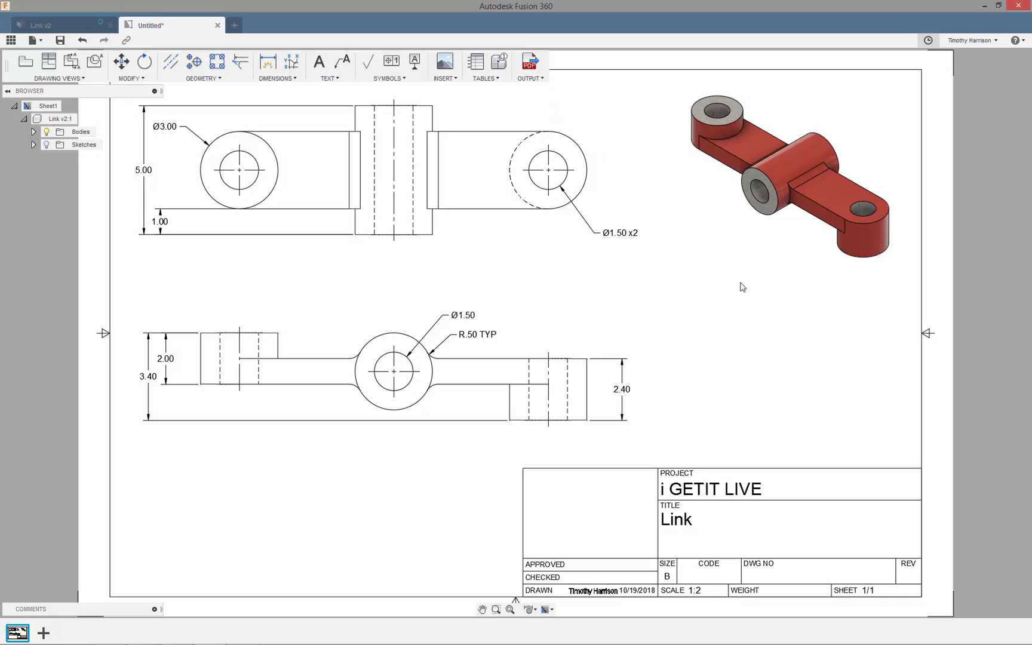
Save the drawing as Link Drawing1 in the i GETIT LIVE project
{"action": "left_click", "coordinate": [61, 41]}
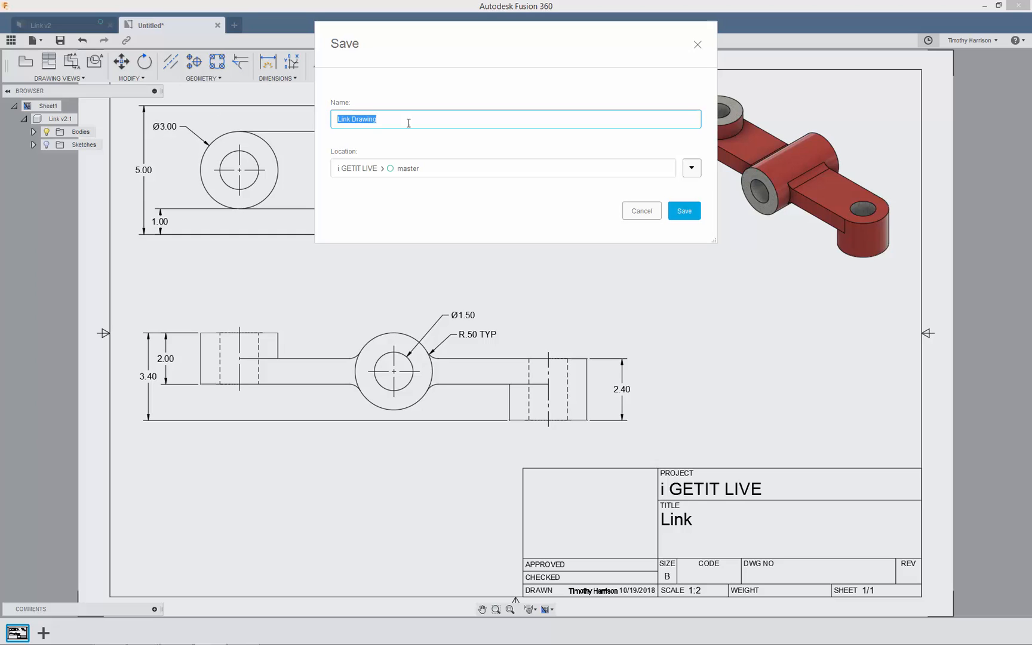
{"action": "left_click", "coordinate": [385, 118]}
{"action": "left_click", "coordinate": [684, 212]}
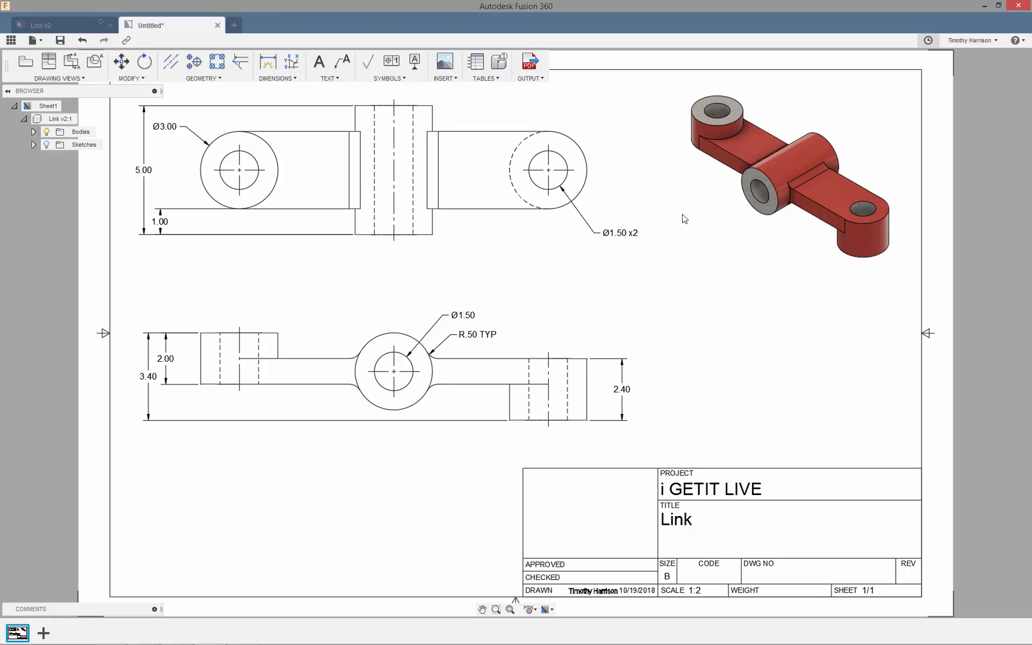
Examine the Link design's version history and related drawings in the i GETIT LIVE project, and look over the list of projects
{"action": "left_click", "coordinate": [11, 41]}
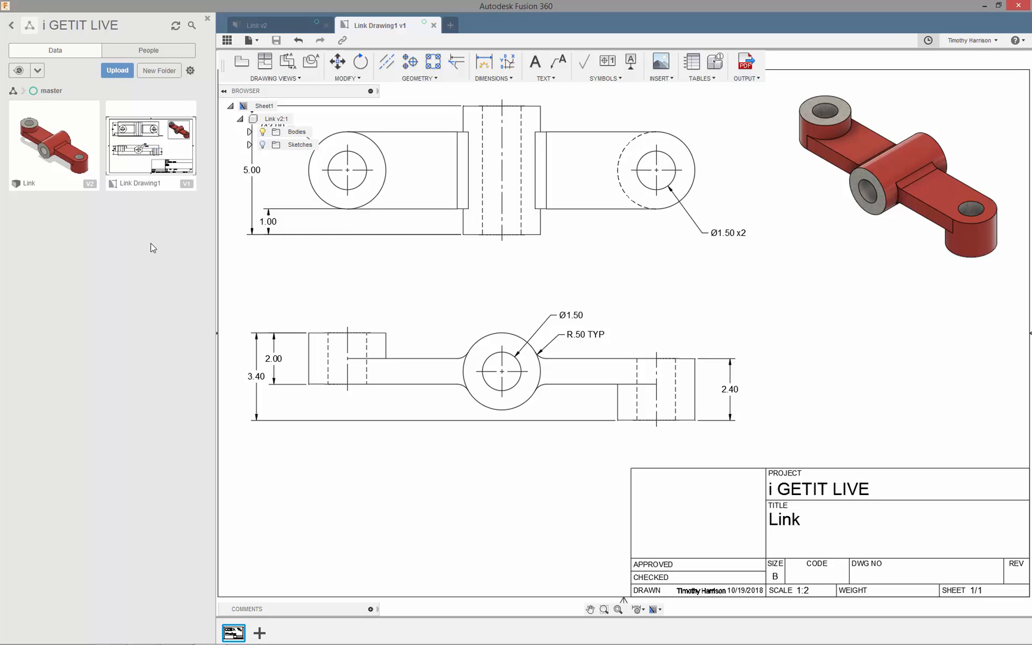
{"action": "left_click", "coordinate": [91, 189]}
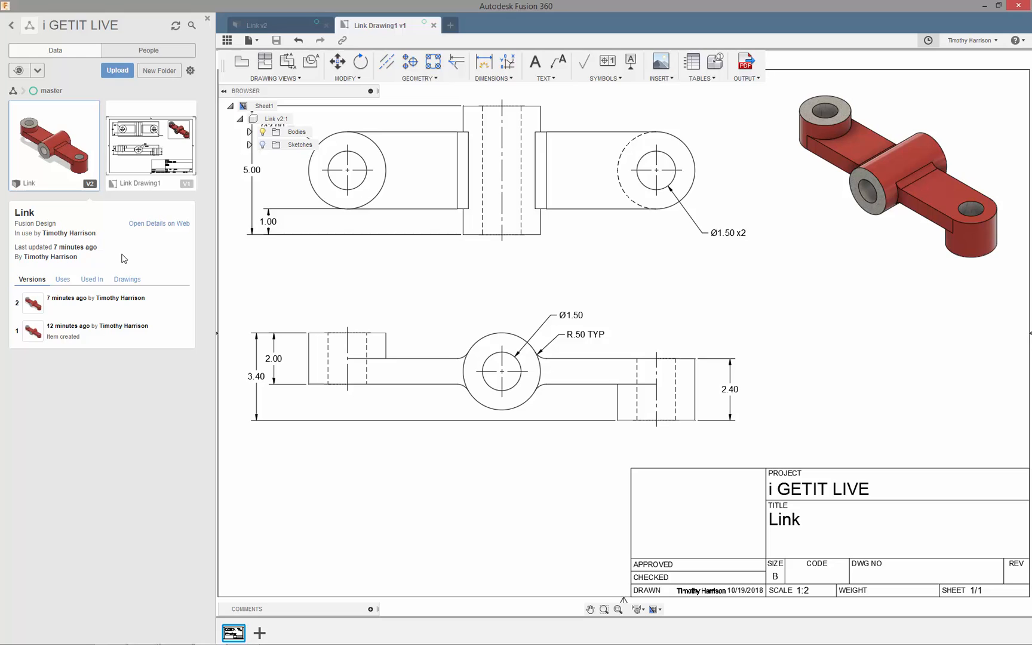
{"action": "mouse_move", "coordinate": [109, 338]}
{"action": "mouse_move", "coordinate": [107, 307]}
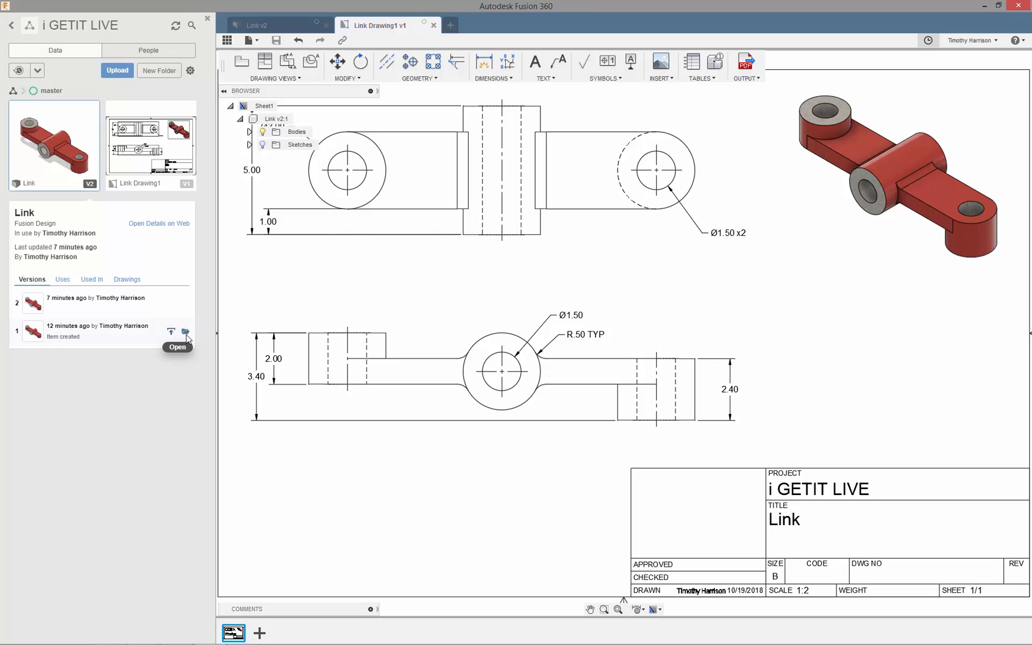
{"action": "left_click", "coordinate": [121, 282]}
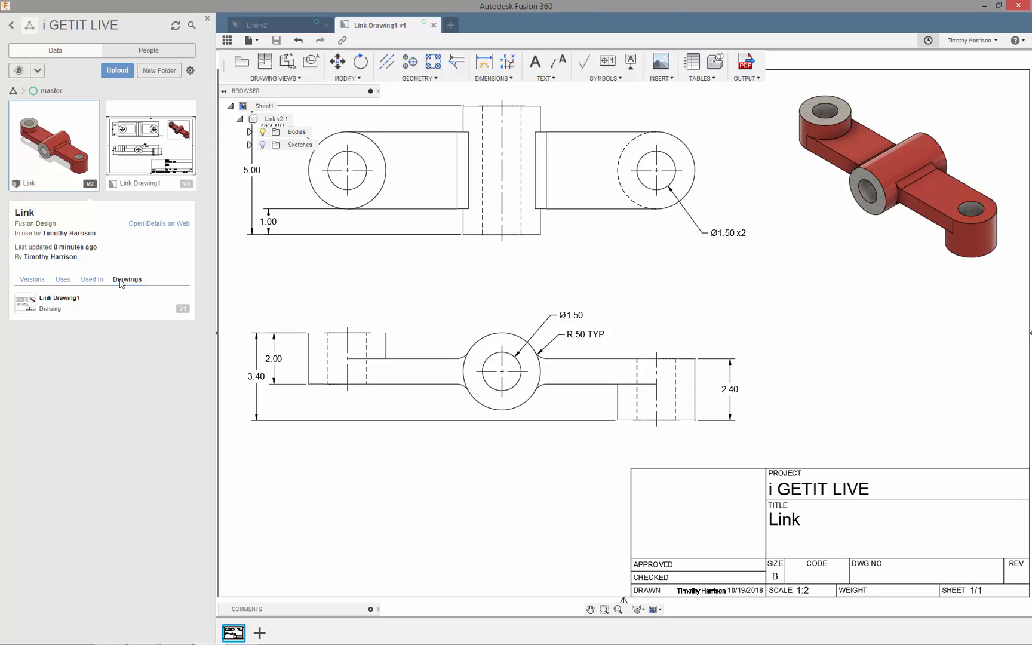
{"action": "left_click", "coordinate": [134, 358]}
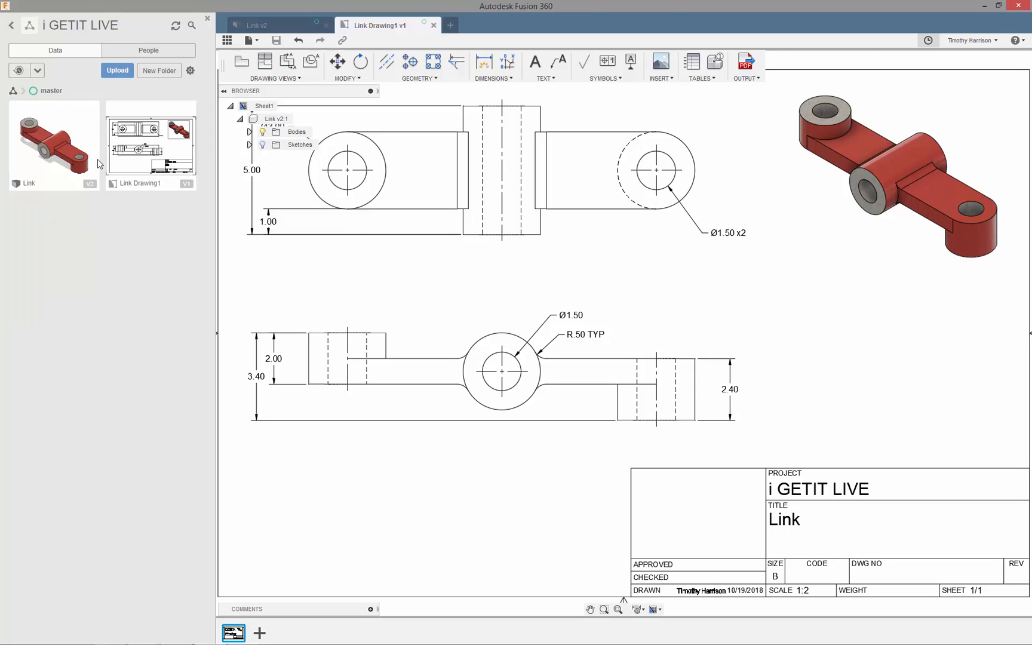
{"action": "left_click", "coordinate": [12, 27]}
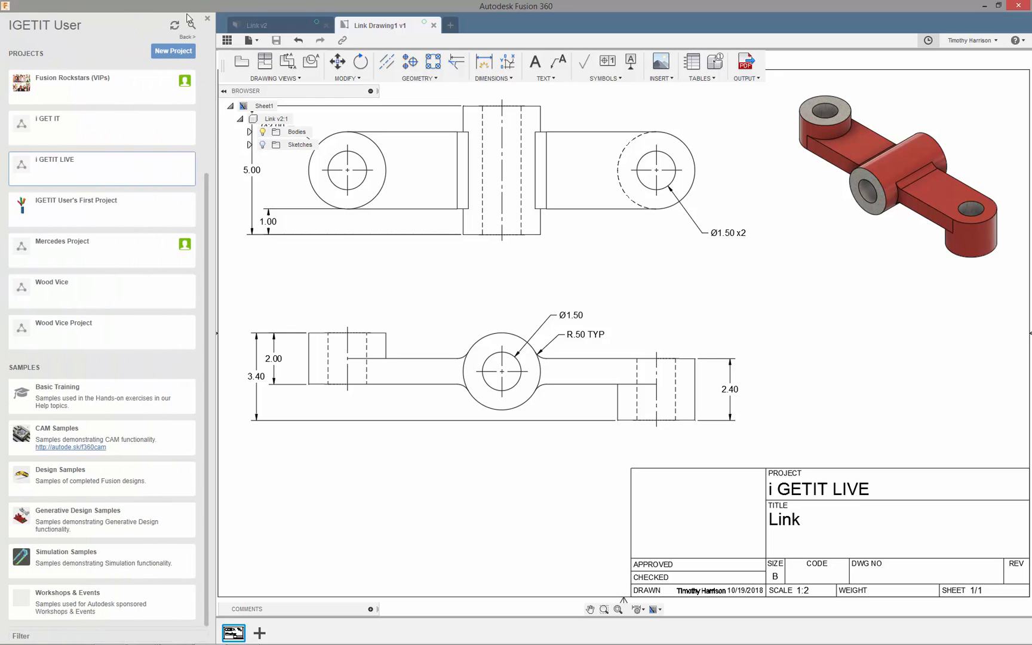
{"action": "left_click", "coordinate": [207, 18]}
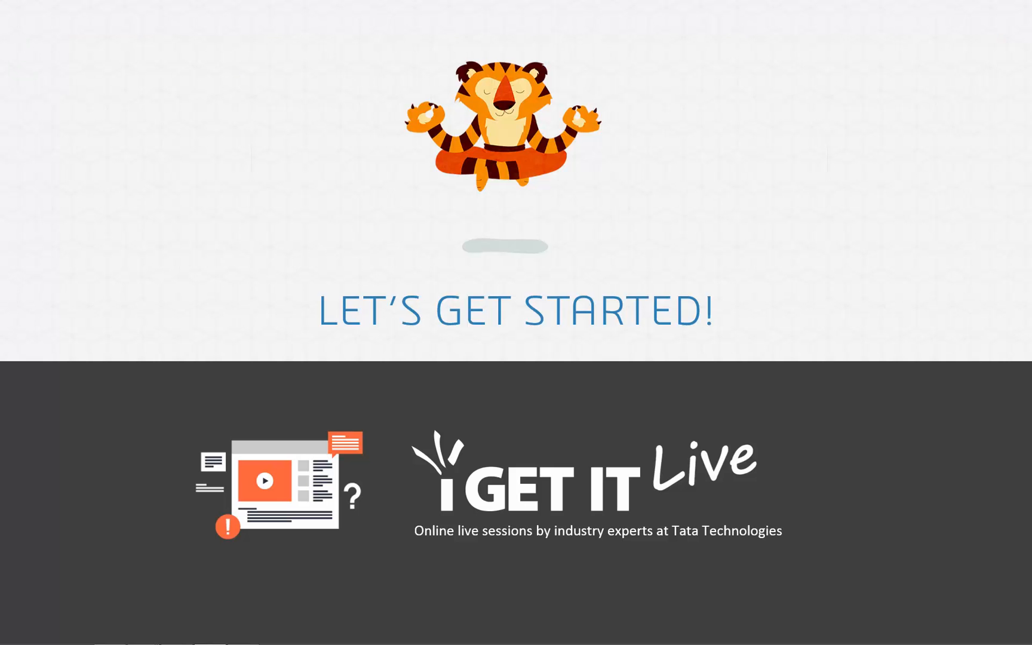
{"action": "left_click", "coordinate": [754, 300]}
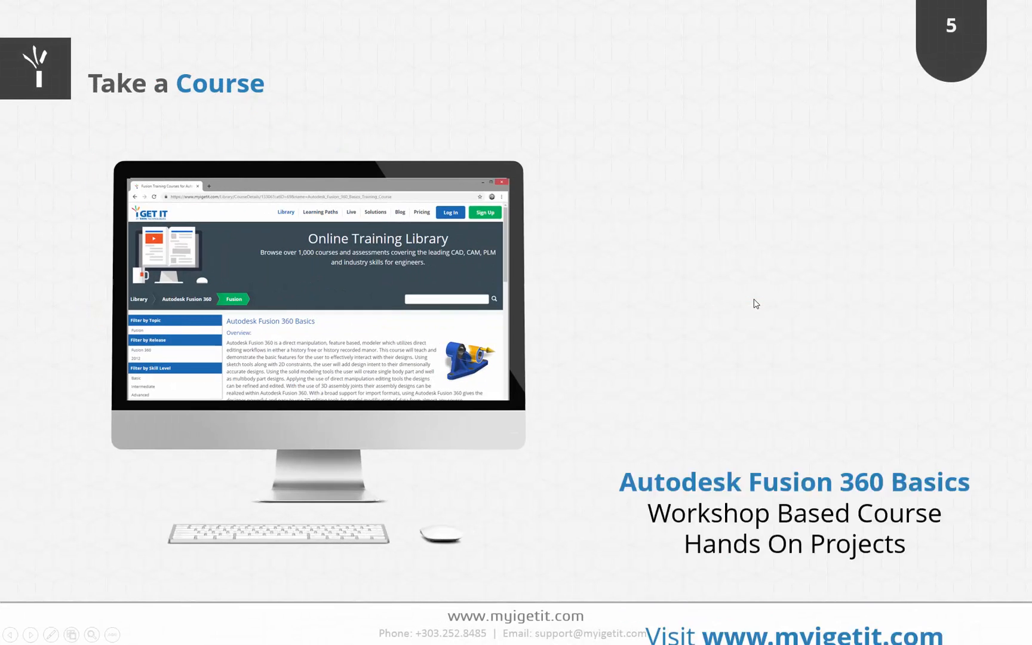